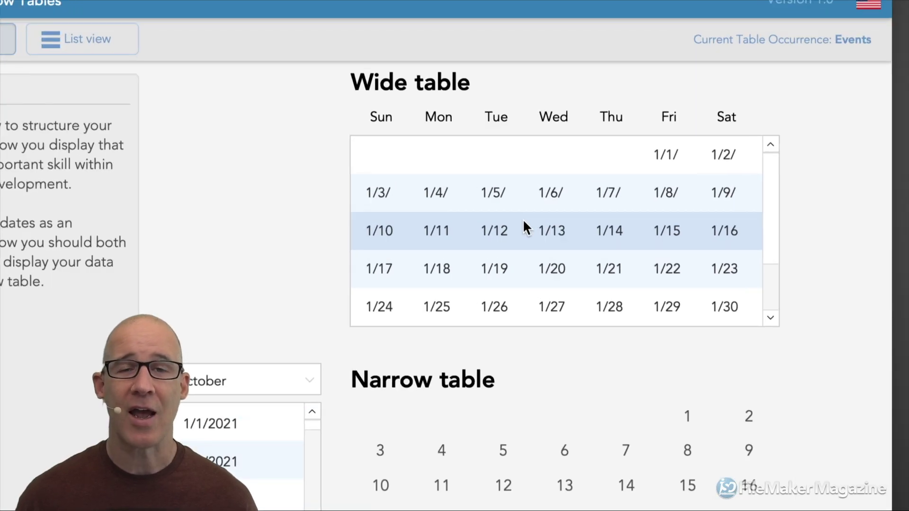
Point out the 1/12 date, then open Manage Database listing Events, NarrowTable and WideTable.
left_click(497, 236)
left_click(491, 338)
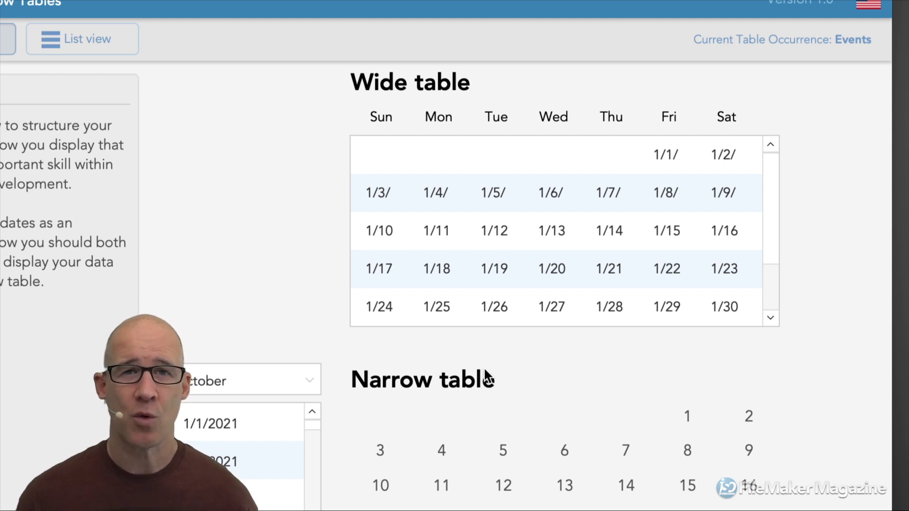
key("super+shift+d")
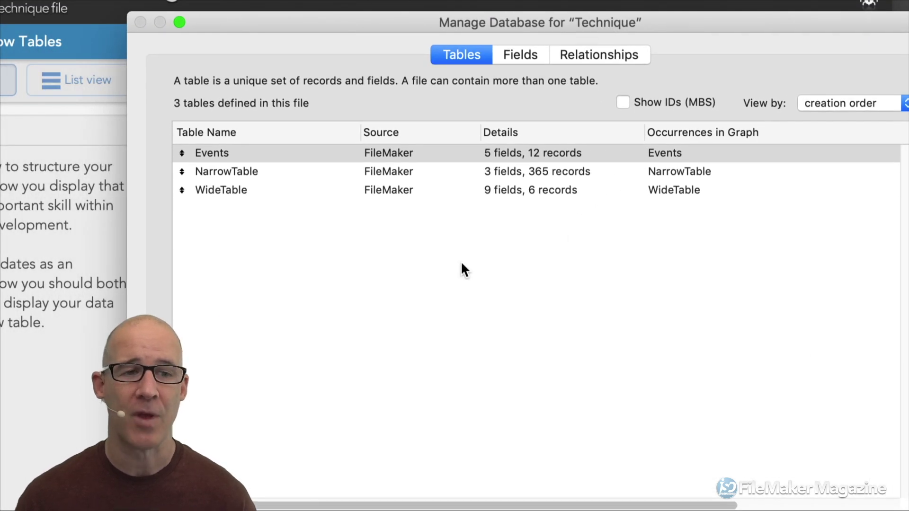
Show WideTable's fields: id, id_Events and seven weekday Date fields.
left_click(320, 154)
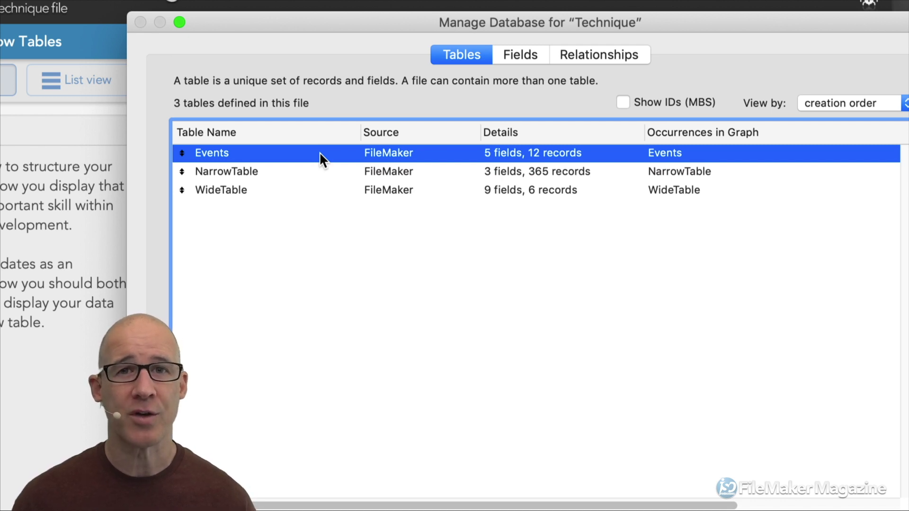
left_click(259, 190)
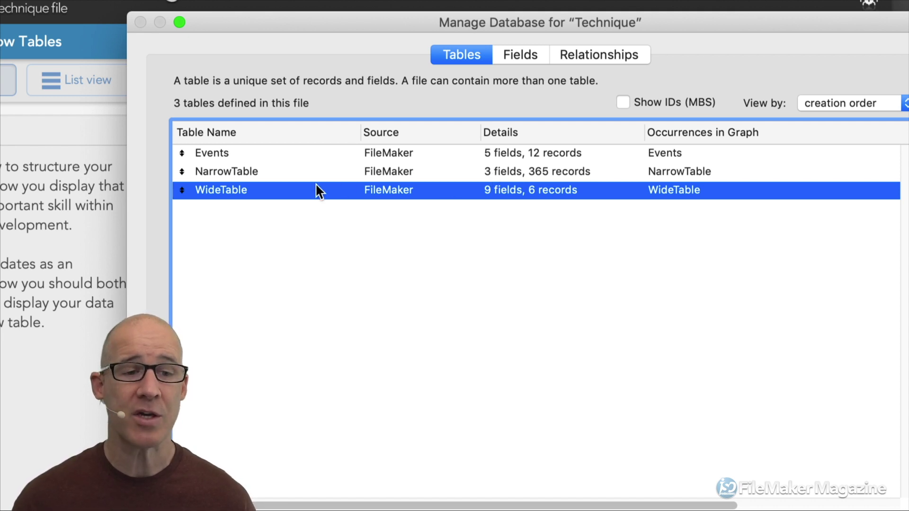
double_click(302, 189)
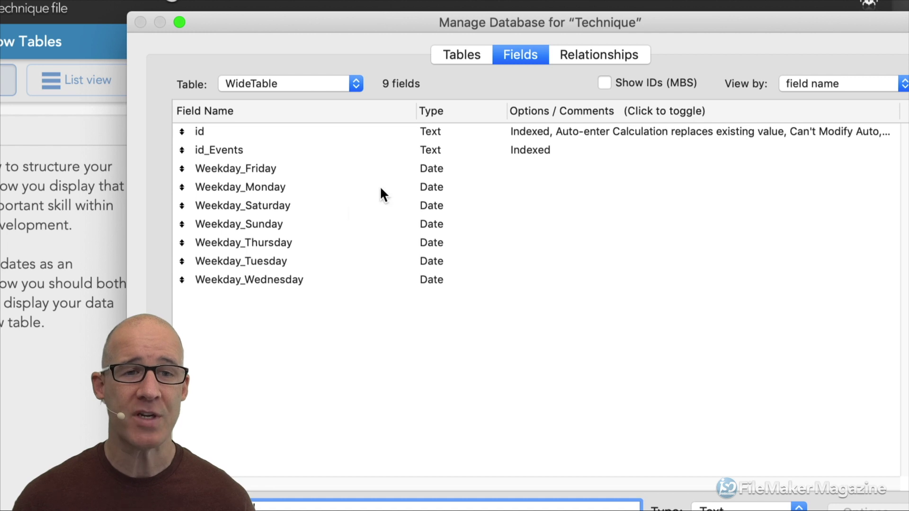
Move the dialog aside and select all nine WideTable fields to review them.
left_click_drag(390, 13, 479, 7)
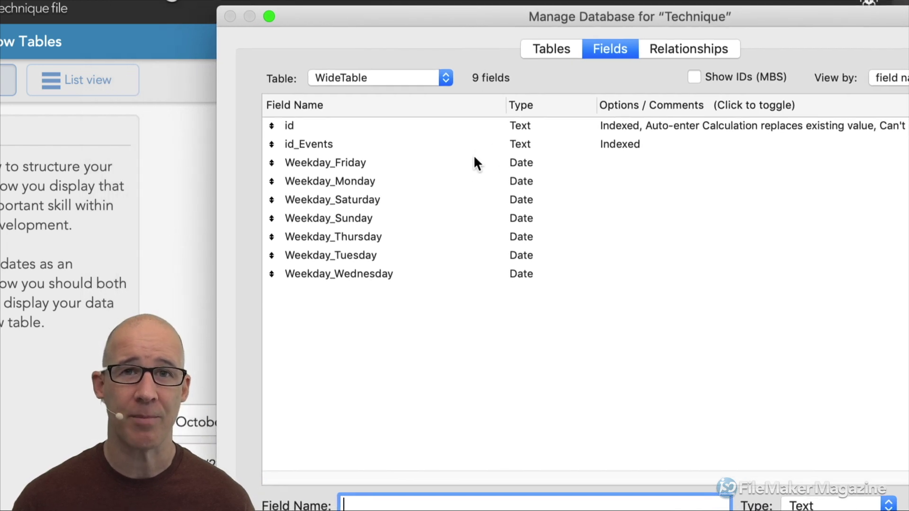
left_click(425, 127)
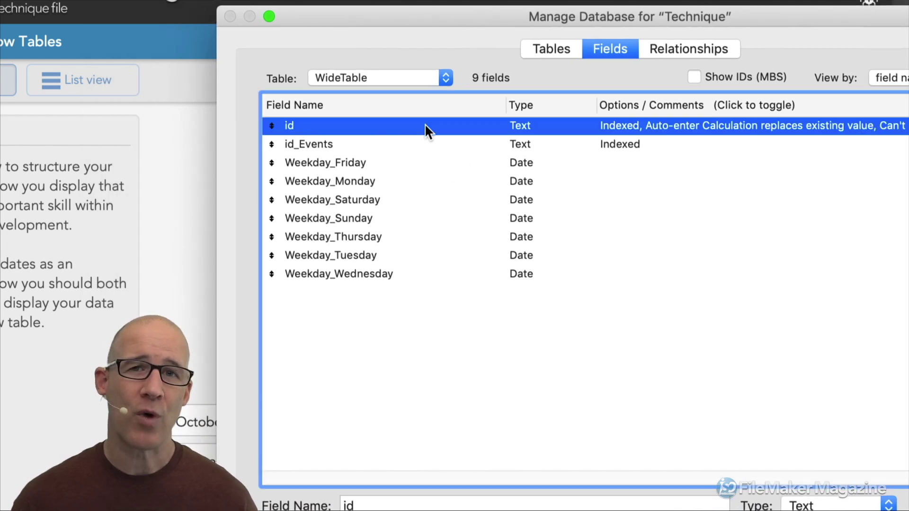
left_click(428, 269, "shift")
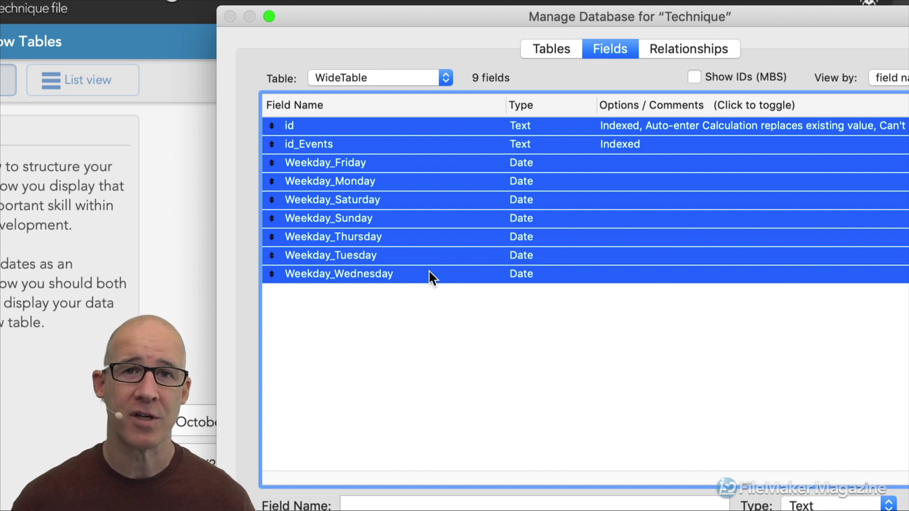
left_click(432, 308)
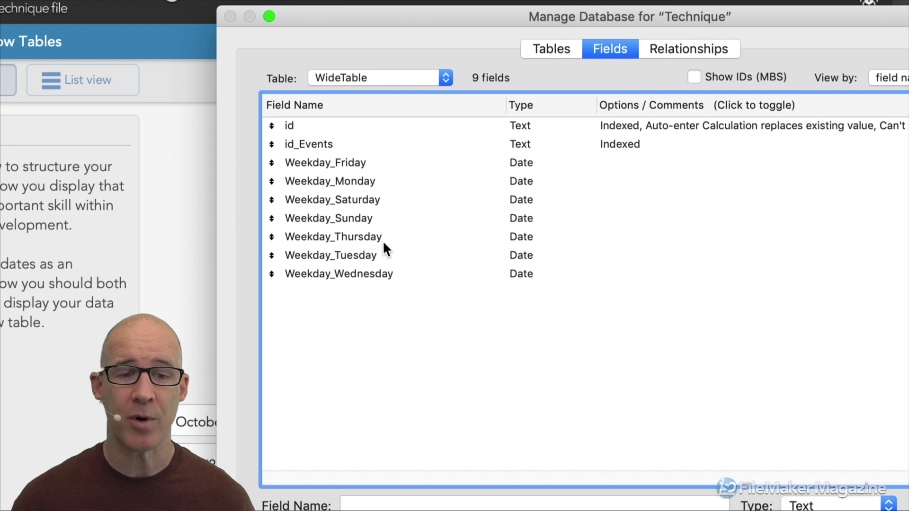
Highlight the seven Weekday date fields, then close the definitions back to the Wide table layout.
left_click(362, 200)
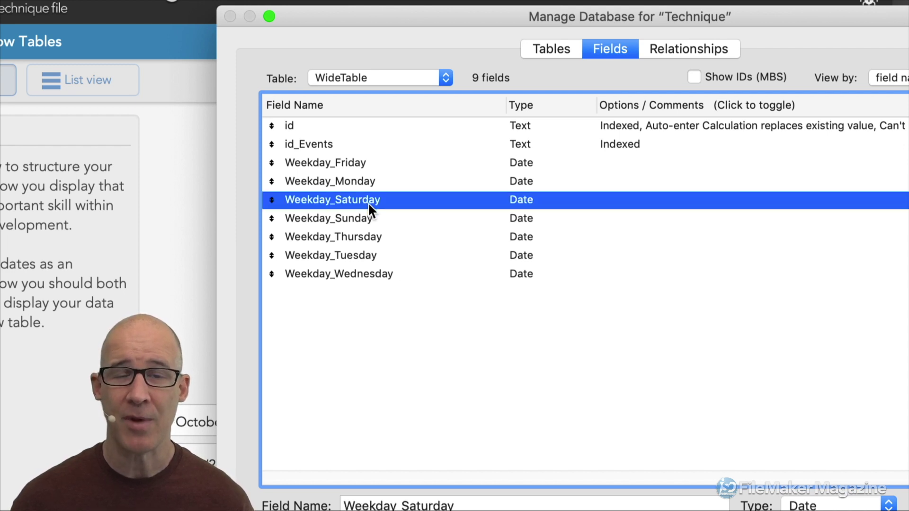
left_click(374, 164)
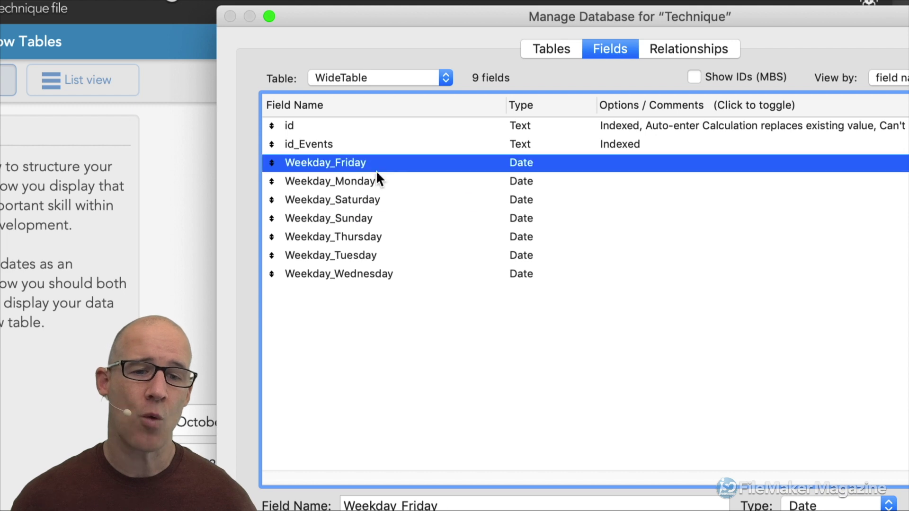
left_click(399, 283, "shift")
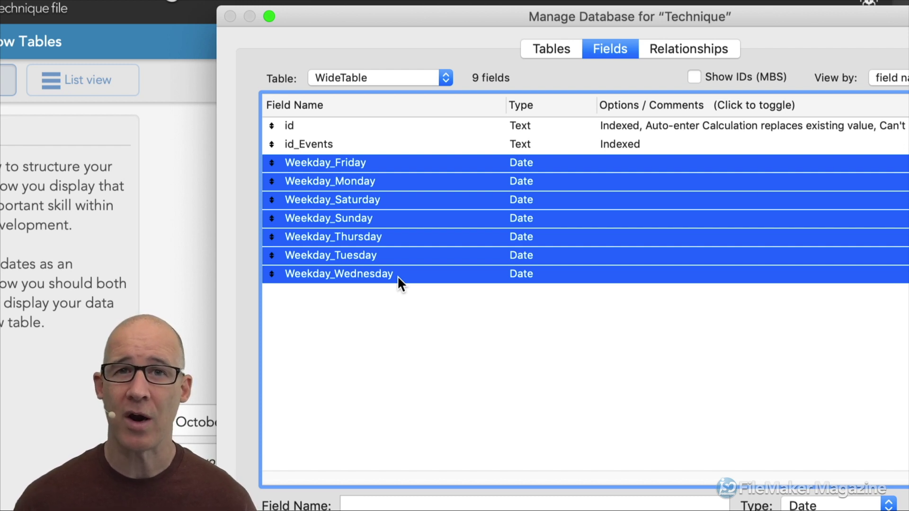
left_click(408, 305)
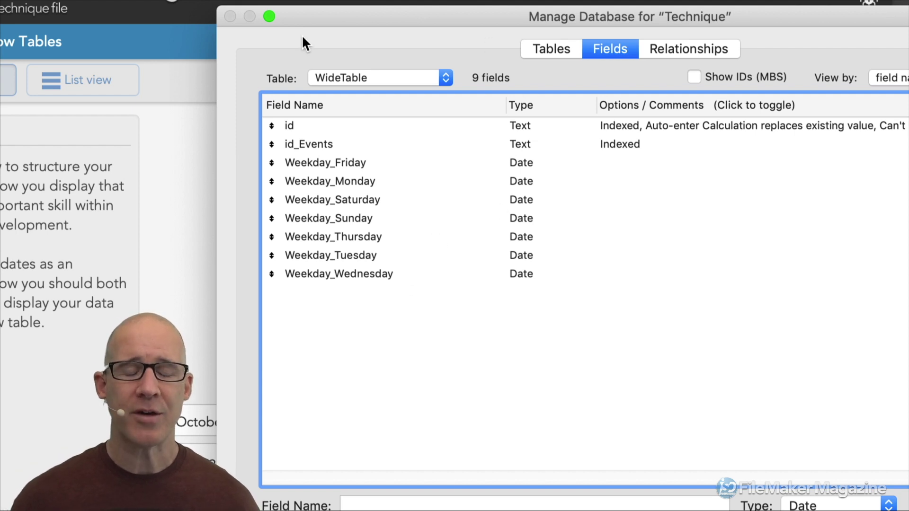
key("Return")
left_click(499, 201)
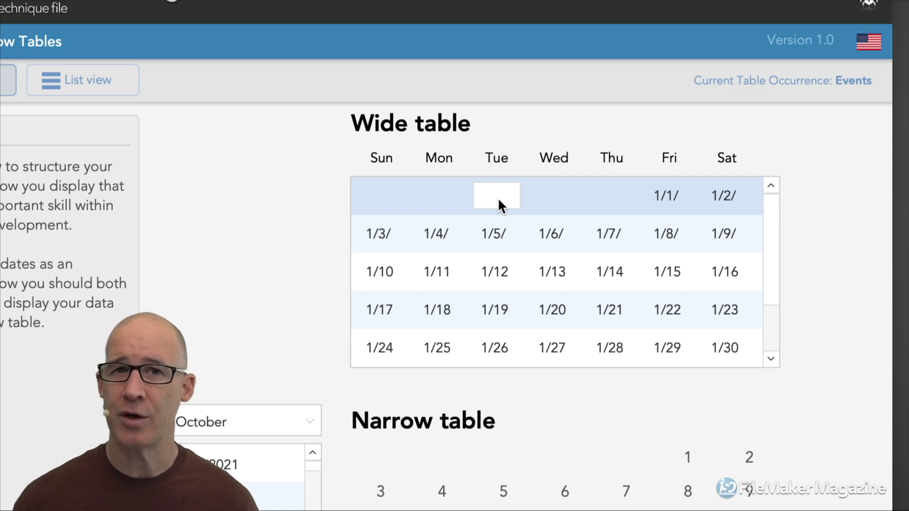
left_click(337, 185)
left_click(489, 192)
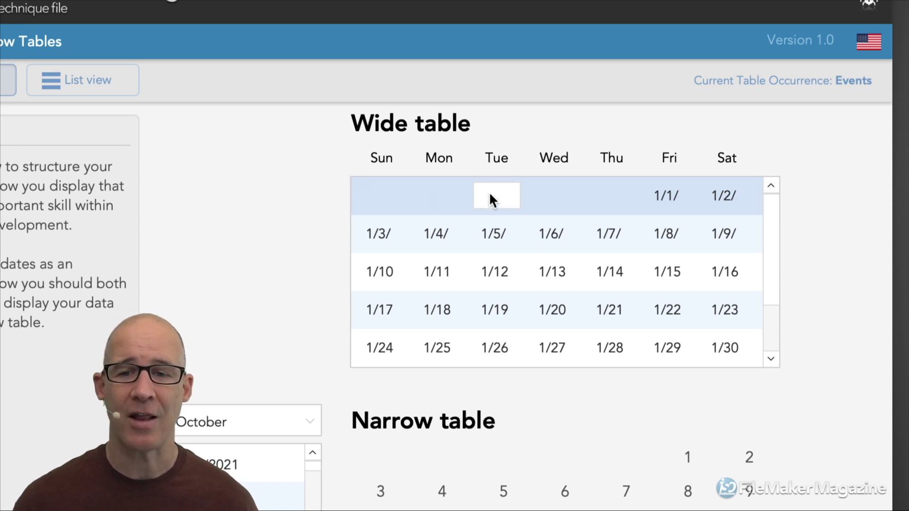
left_click(543, 193)
left_click(453, 172)
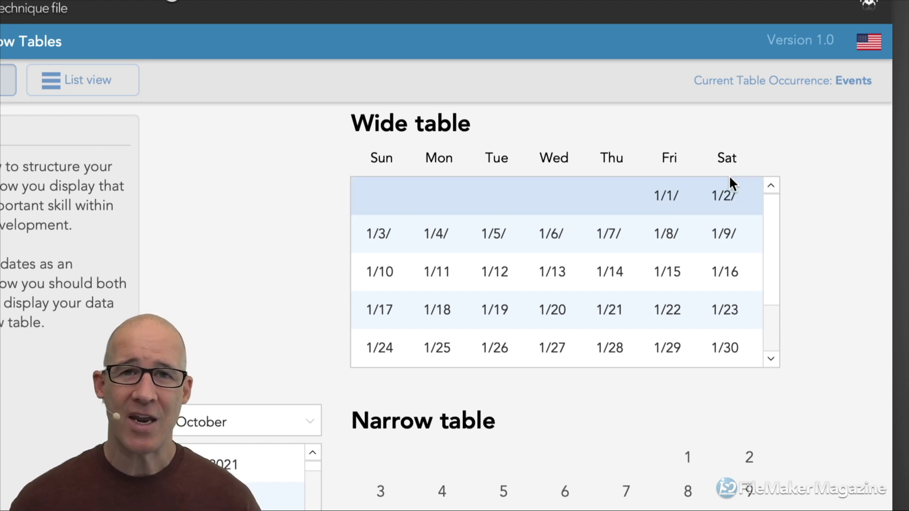
left_click(433, 238)
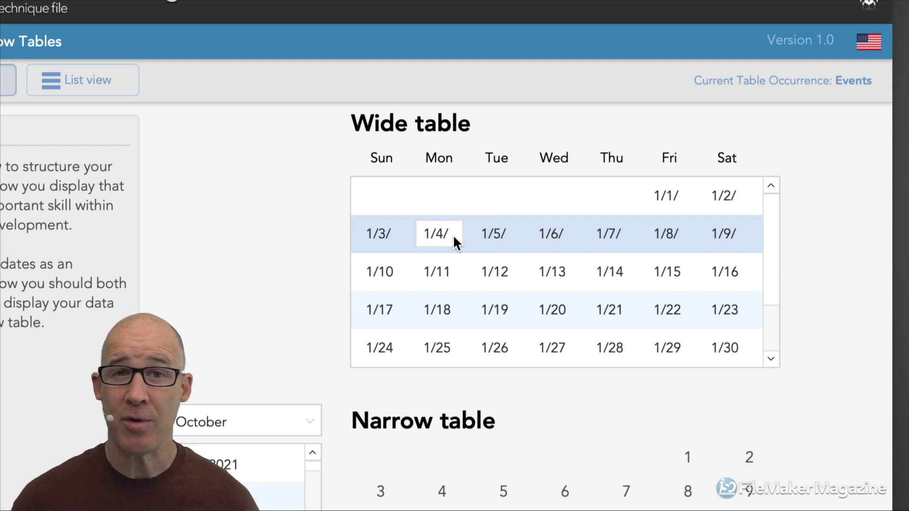
left_click(665, 202)
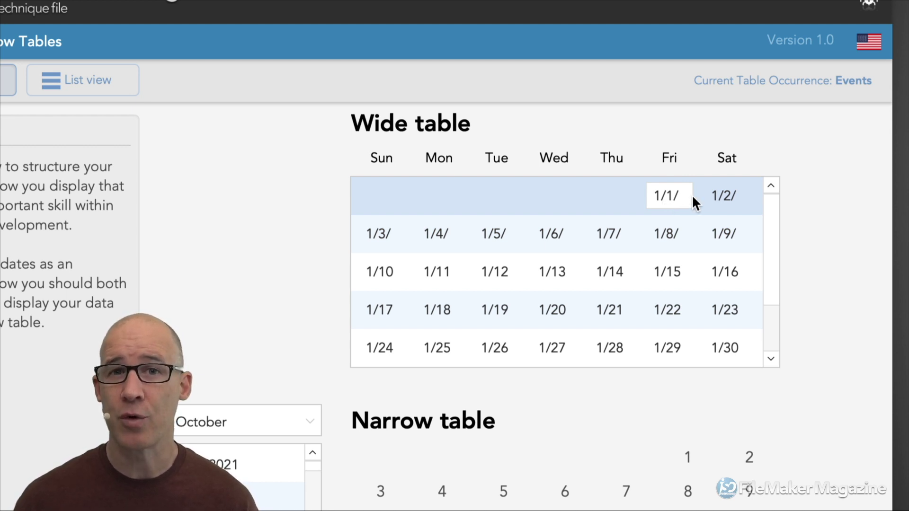
left_click(394, 175)
Reopen Manage Database on WideTable's fields and highlight the seven Weekday date fields.
key("super+shift+d")
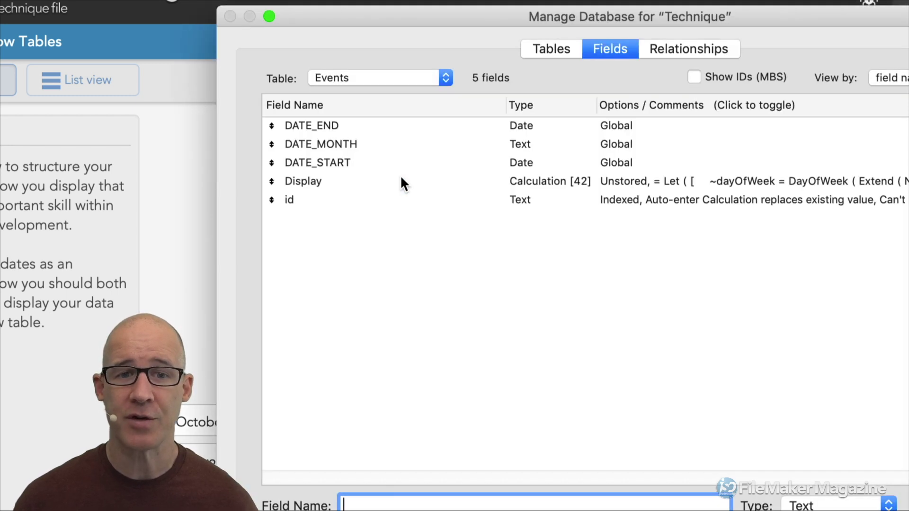
left_click(407, 77)
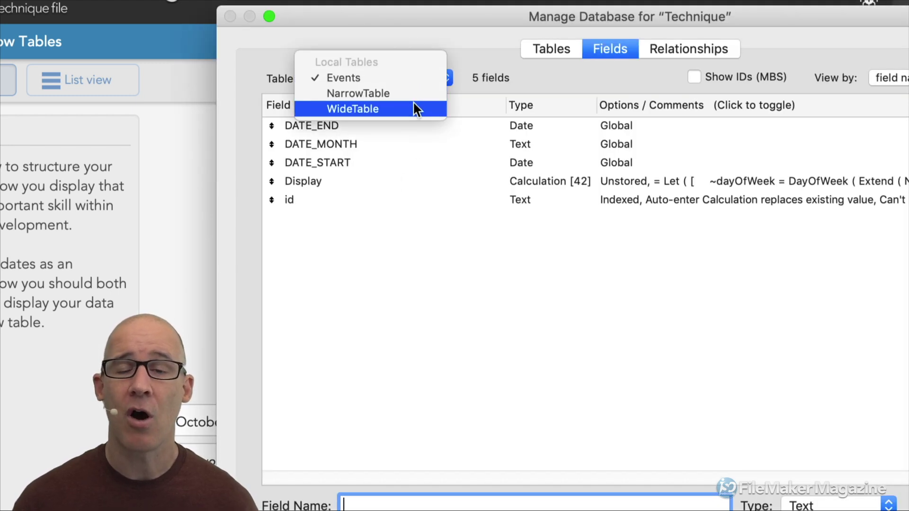
left_click(413, 104)
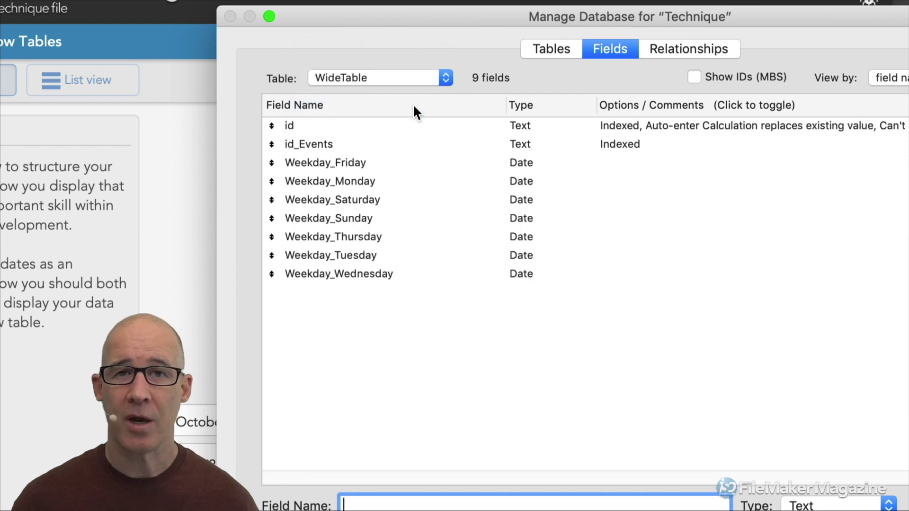
left_click(395, 168)
left_click(412, 276, "shift")
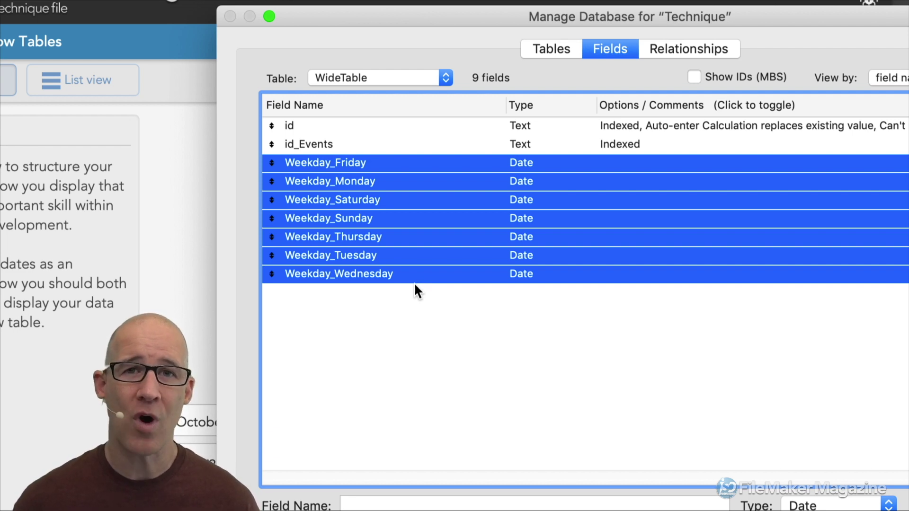
left_click(437, 315)
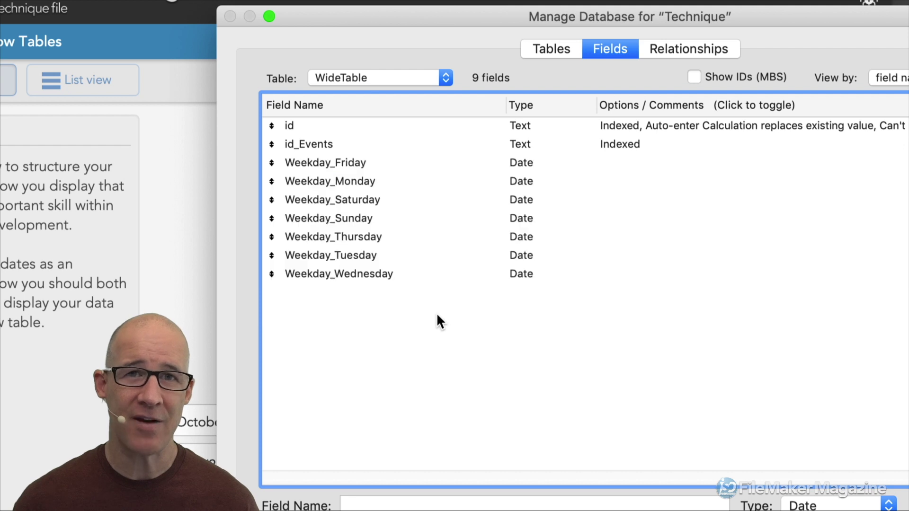
left_click(356, 162)
left_click(370, 227)
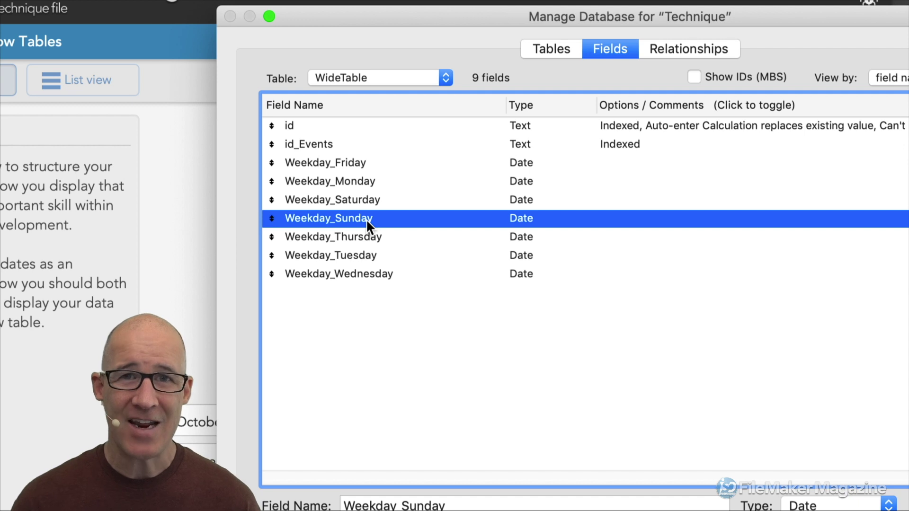
left_click(396, 79)
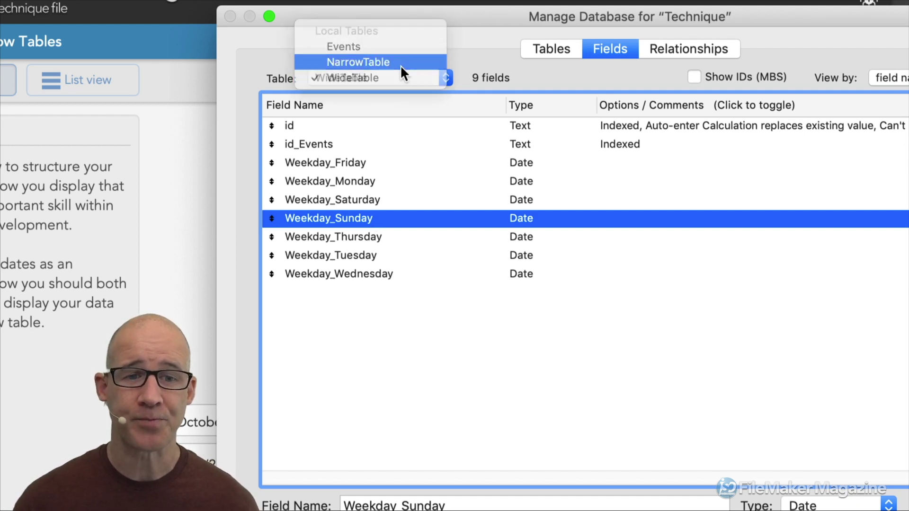
left_click(400, 65)
left_click(446, 213)
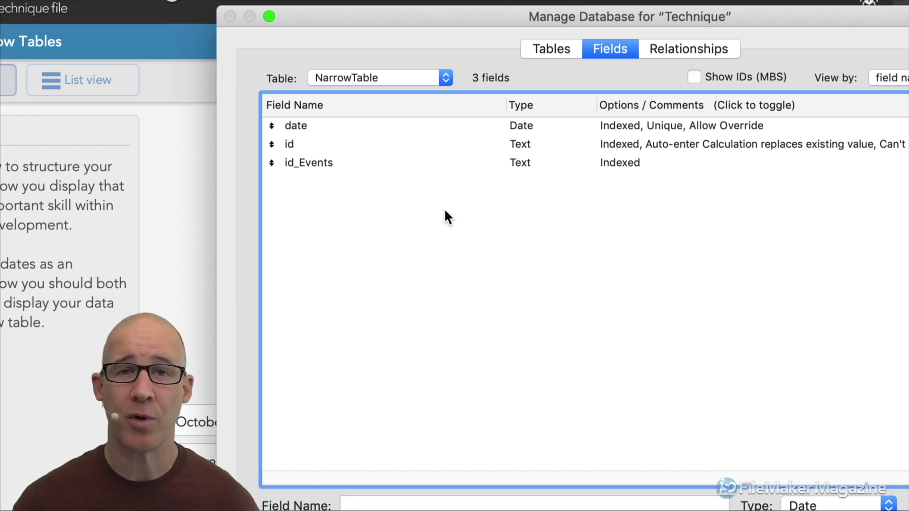
left_click(317, 145)
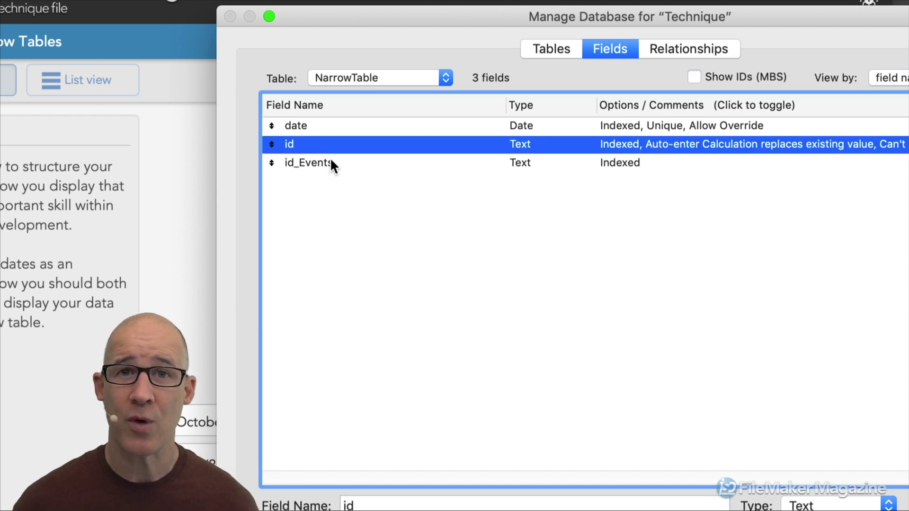
left_click(331, 163)
left_click(319, 123)
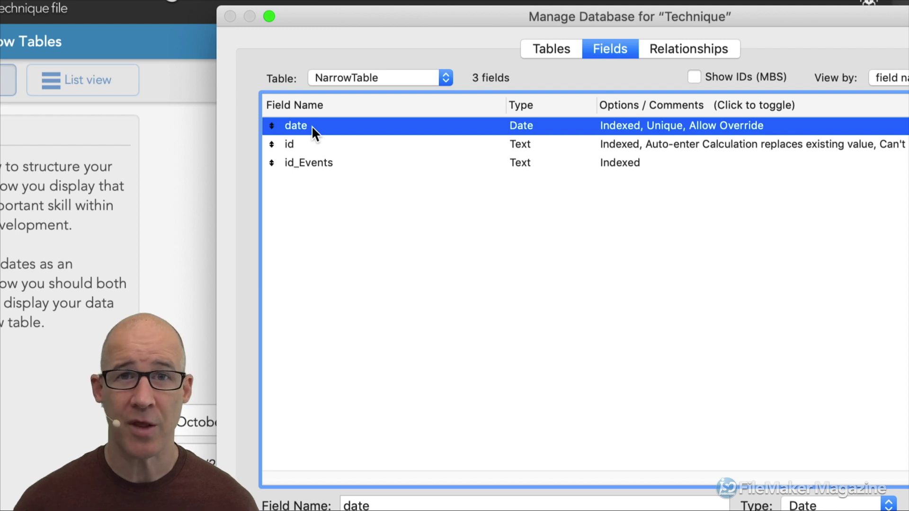
left_click(417, 76)
left_click(416, 87)
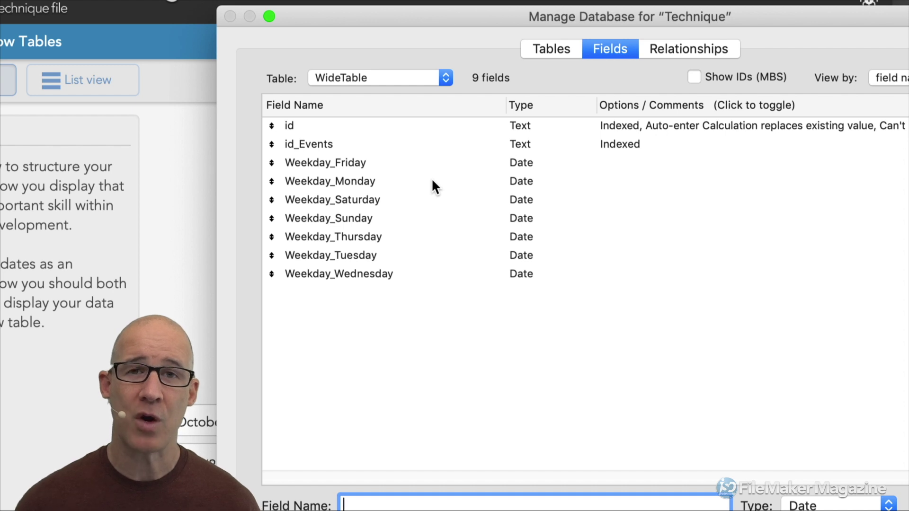
left_click(386, 162)
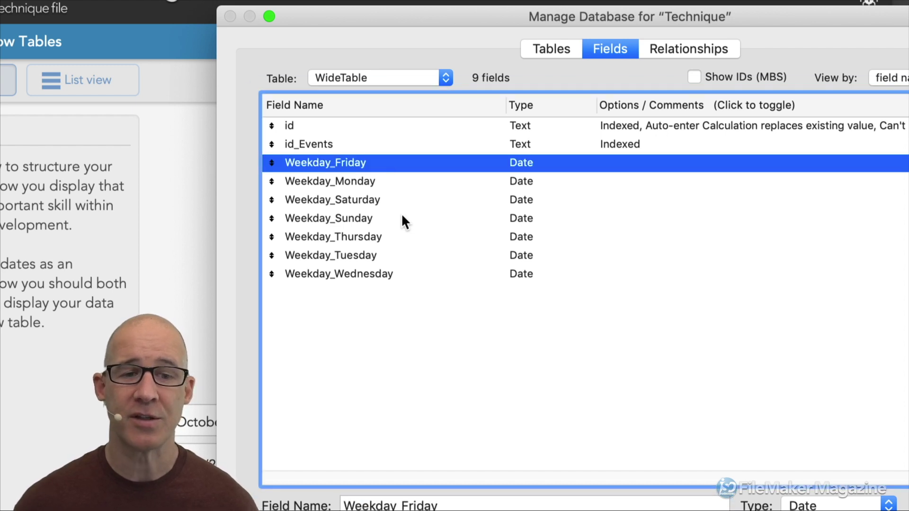
left_click(413, 274, "shift")
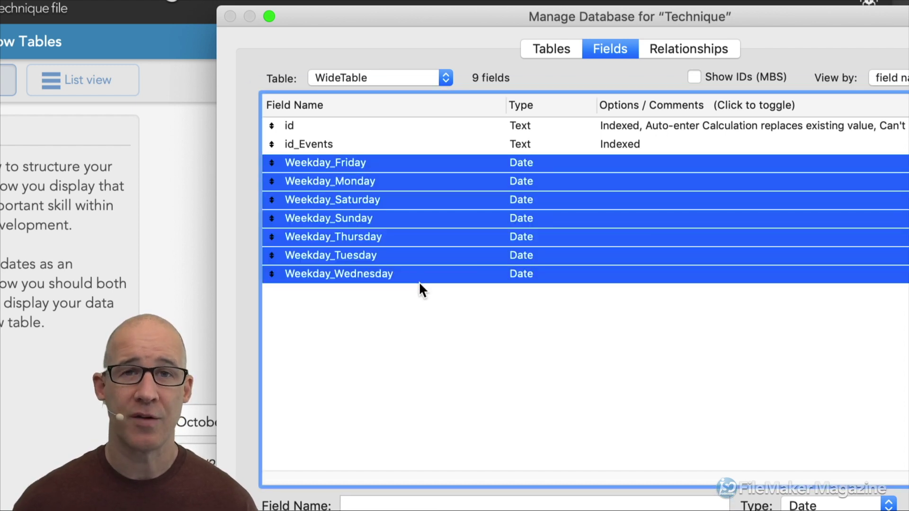
left_click(420, 285)
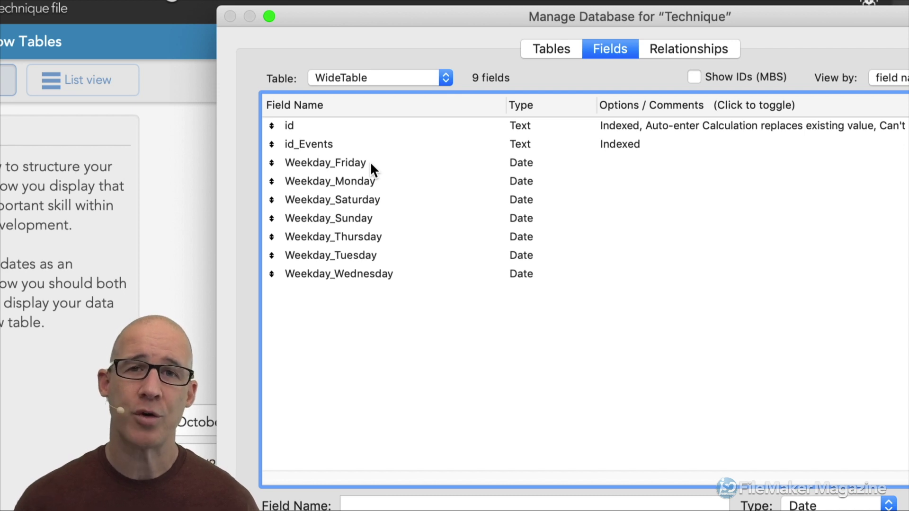
key("Return")
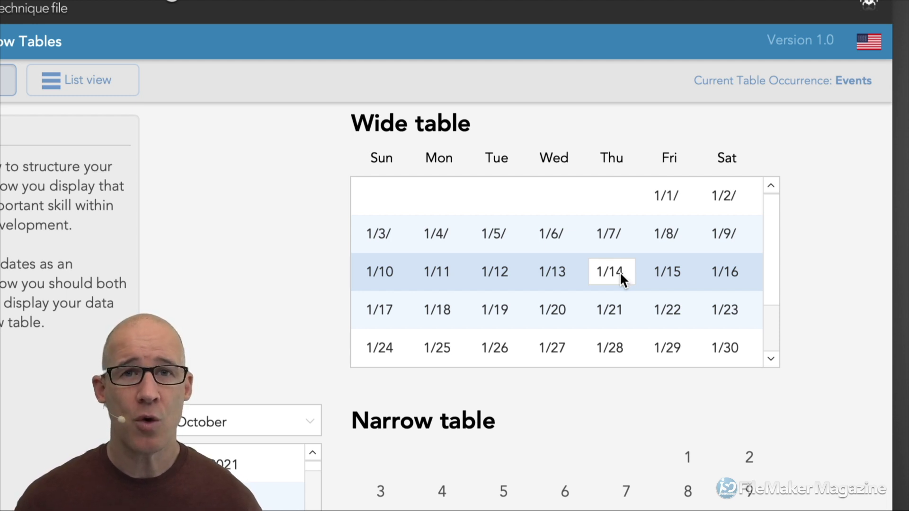
key("super+shift+d")
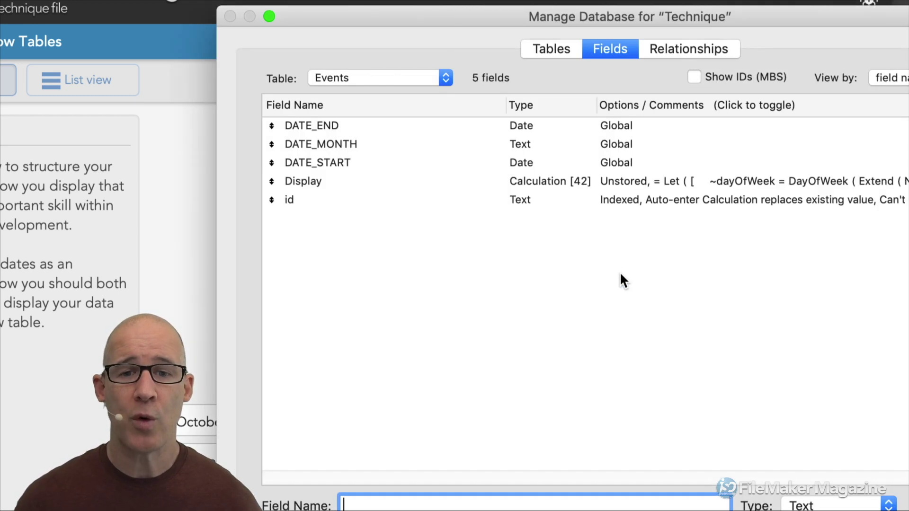
left_click(416, 84)
left_click(417, 104)
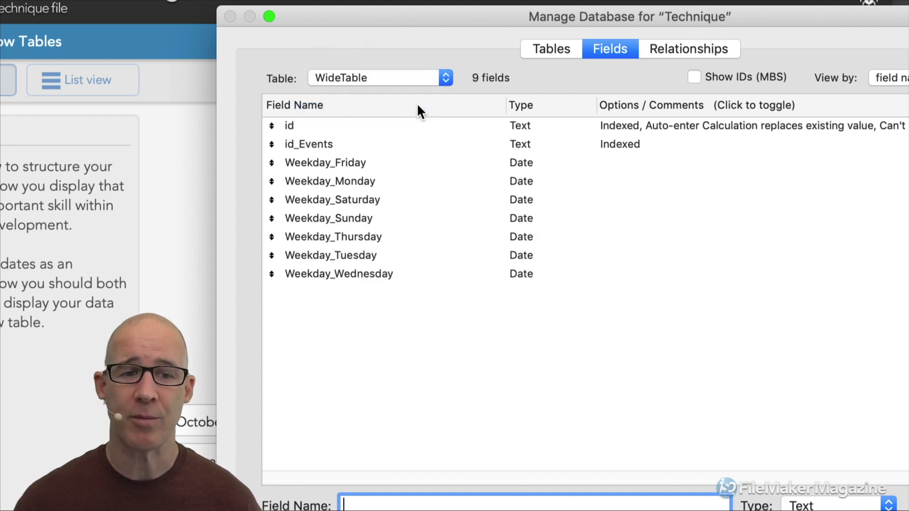
left_click(411, 165)
left_click(437, 277)
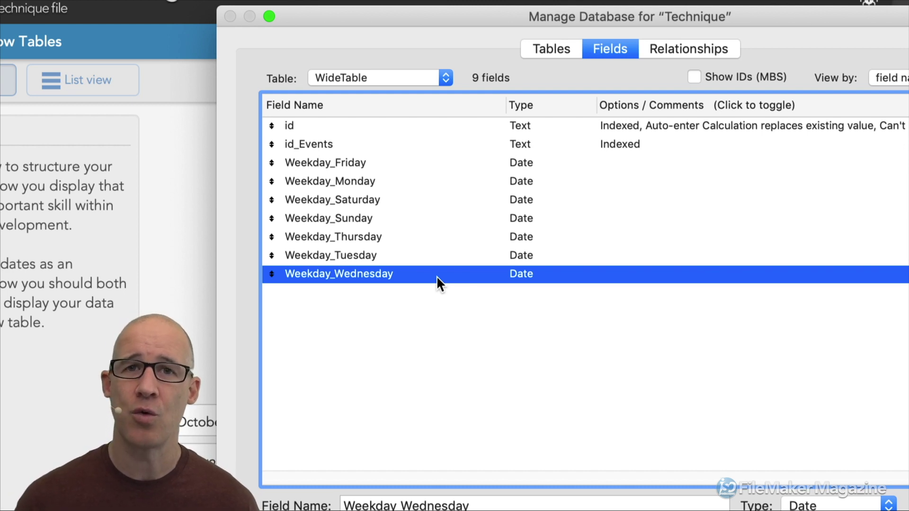
left_click_drag(384, 160, 401, 268)
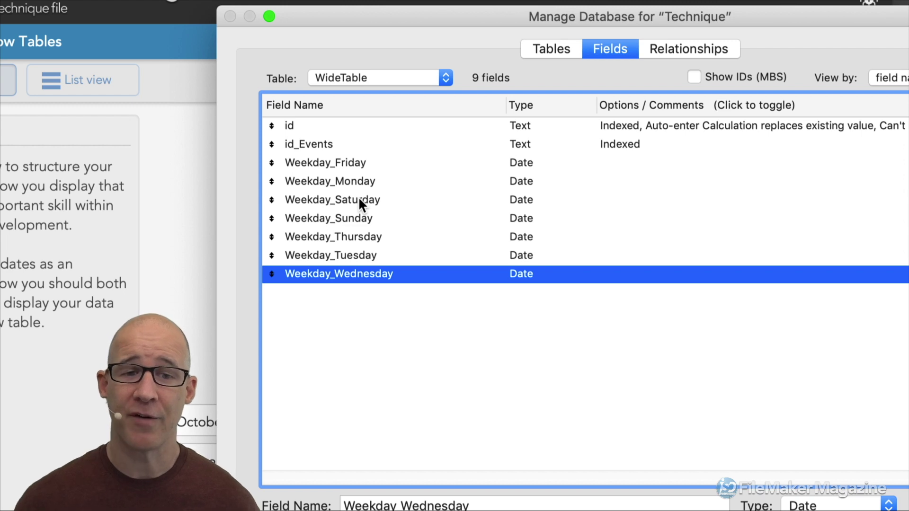
left_click(364, 167)
left_click(384, 274, "shift")
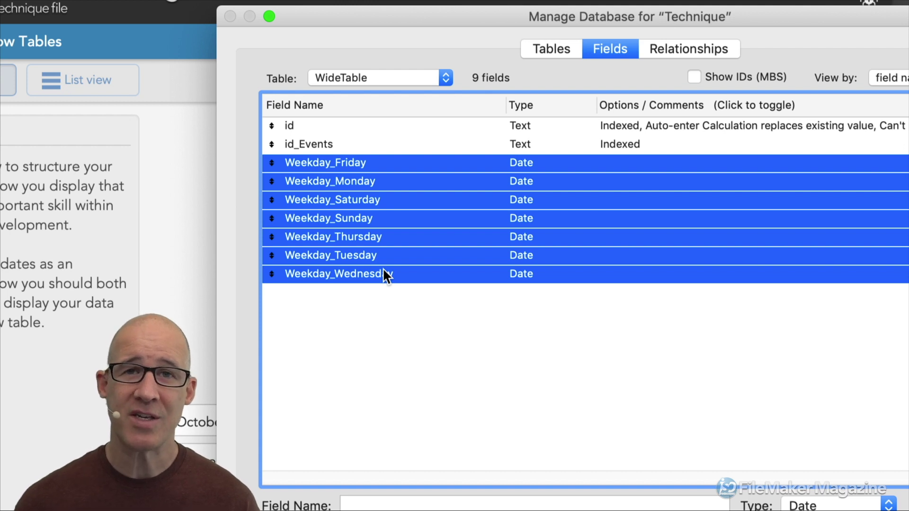
left_click(400, 296)
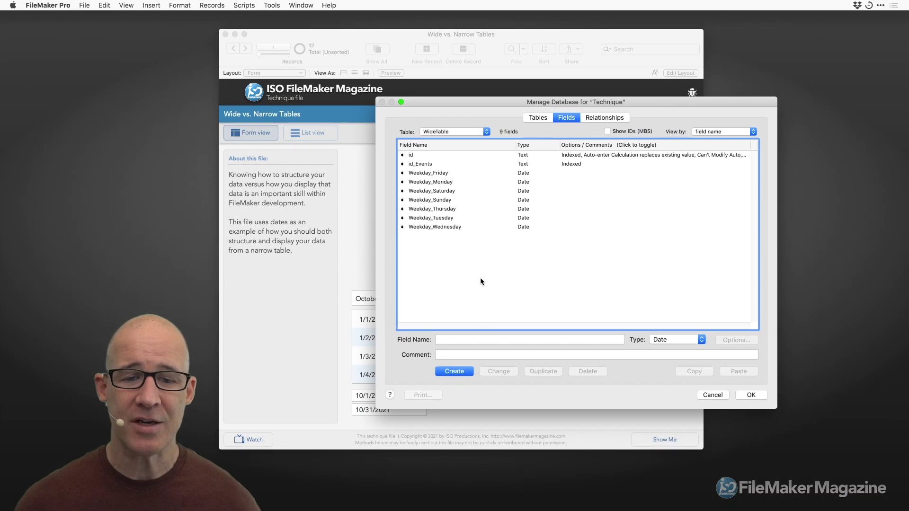
Create an attendance field of type Number in WideTable.
type("atte")
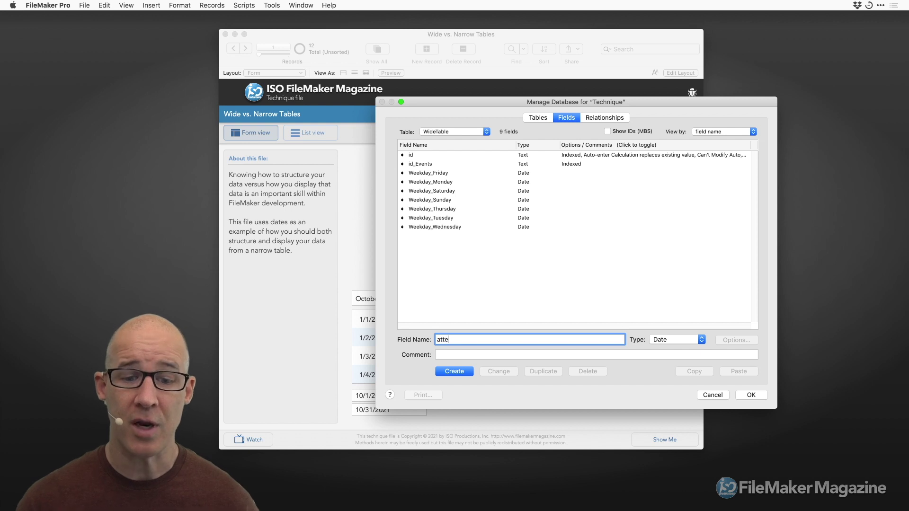
type("ndance")
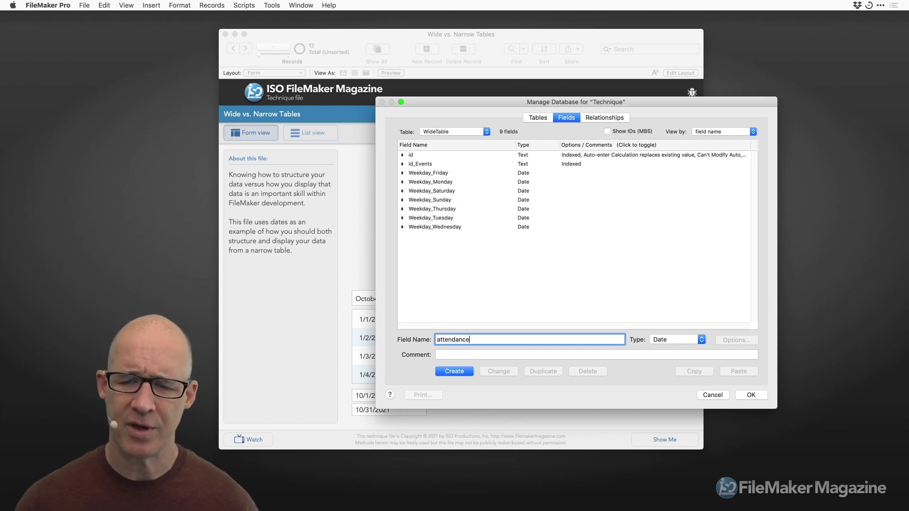
left_click(689, 340)
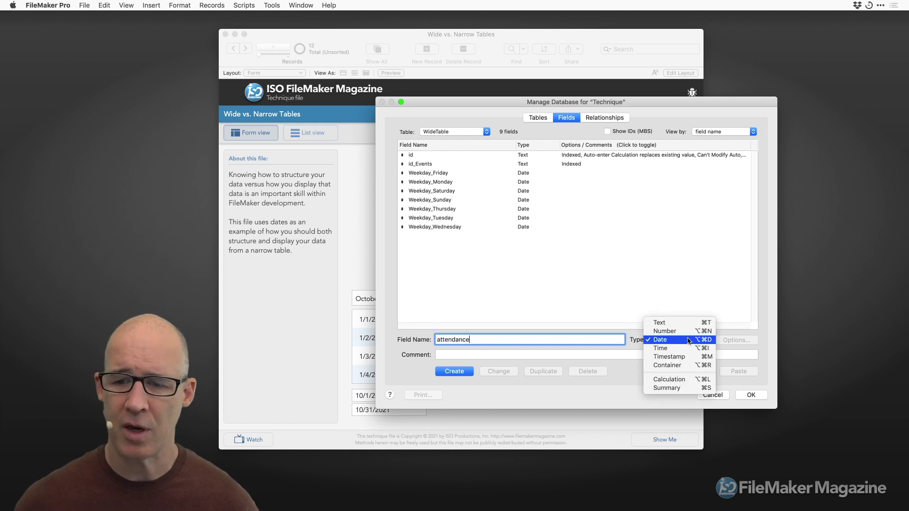
left_click(685, 332)
left_click(472, 372)
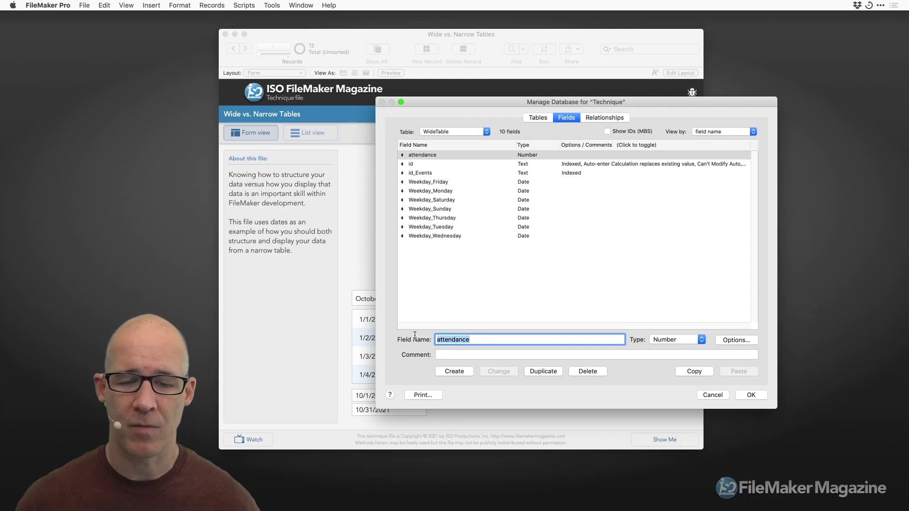
Make attendance a Text field and add a second Text field named dayName.
type("dayName")
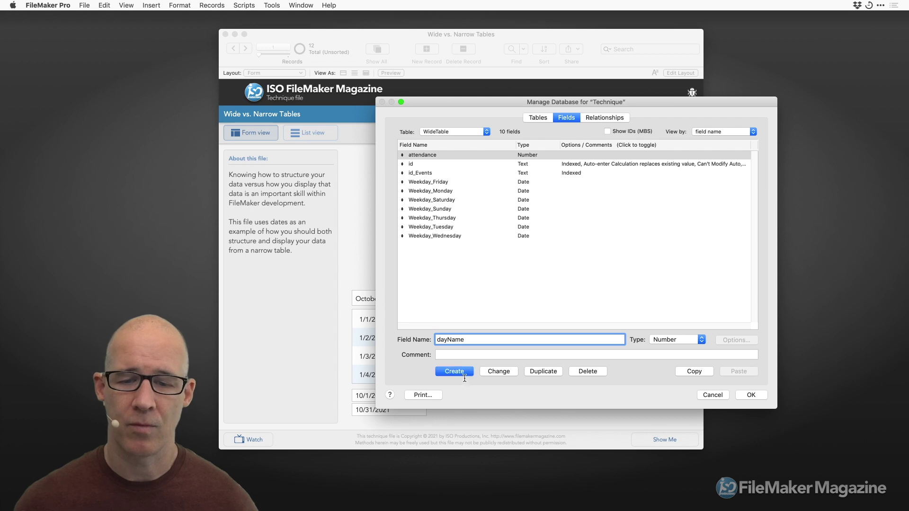
left_click(698, 341)
left_click(686, 337)
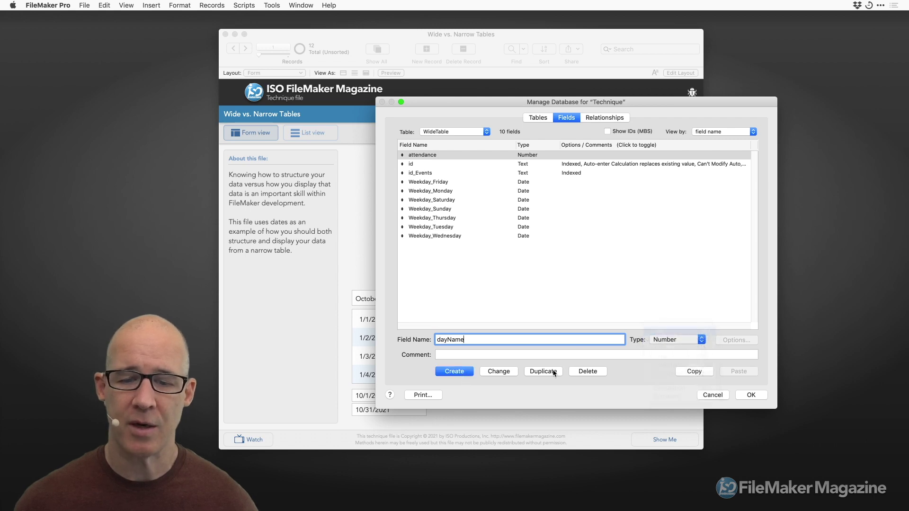
left_click(499, 372)
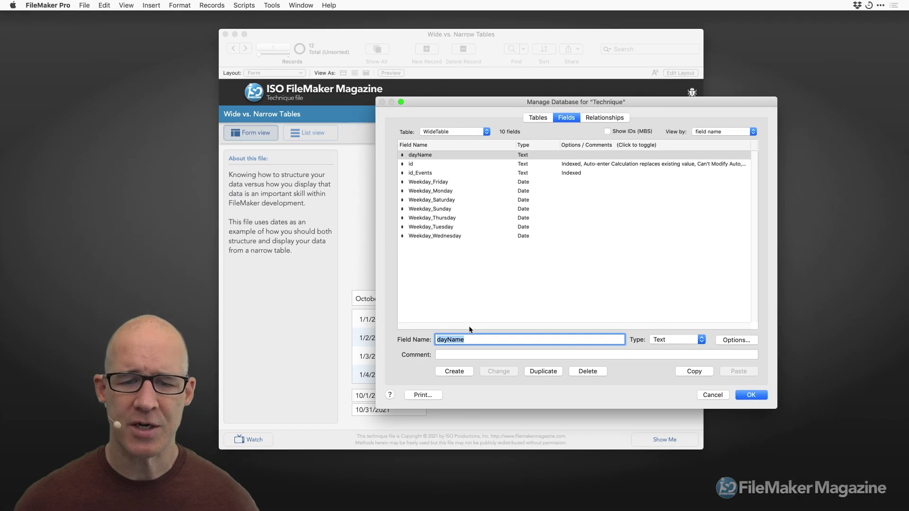
type("att")
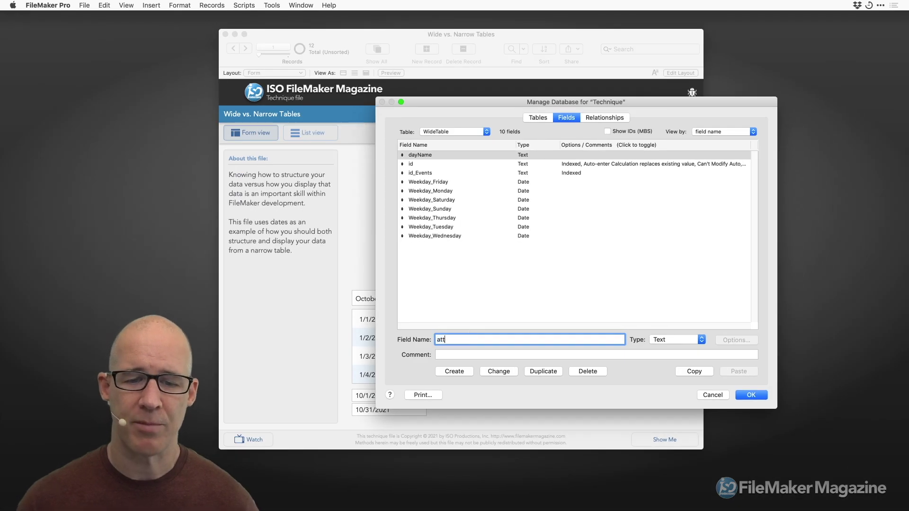
type("endance")
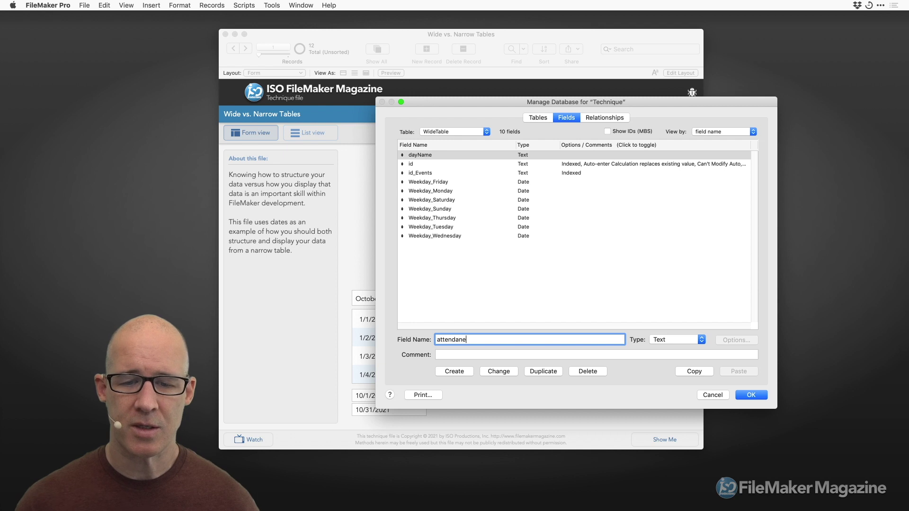
left_click(500, 373)
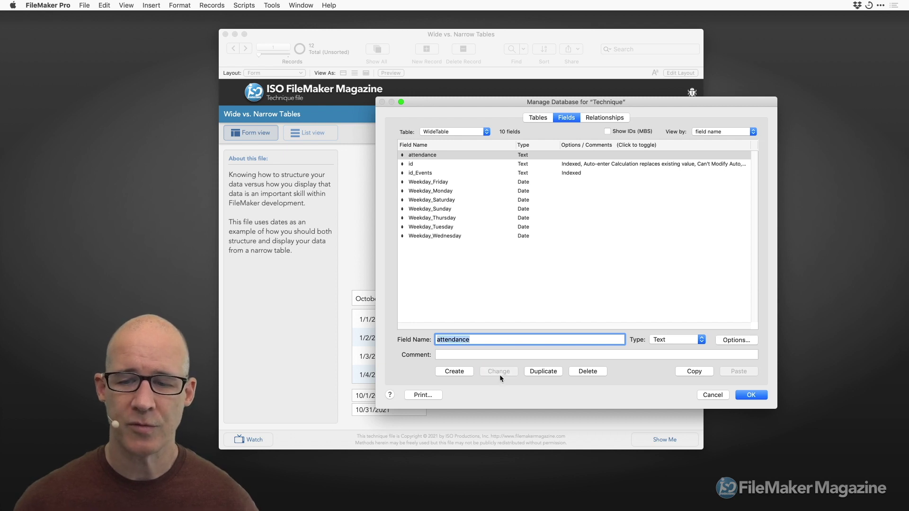
type("dayName")
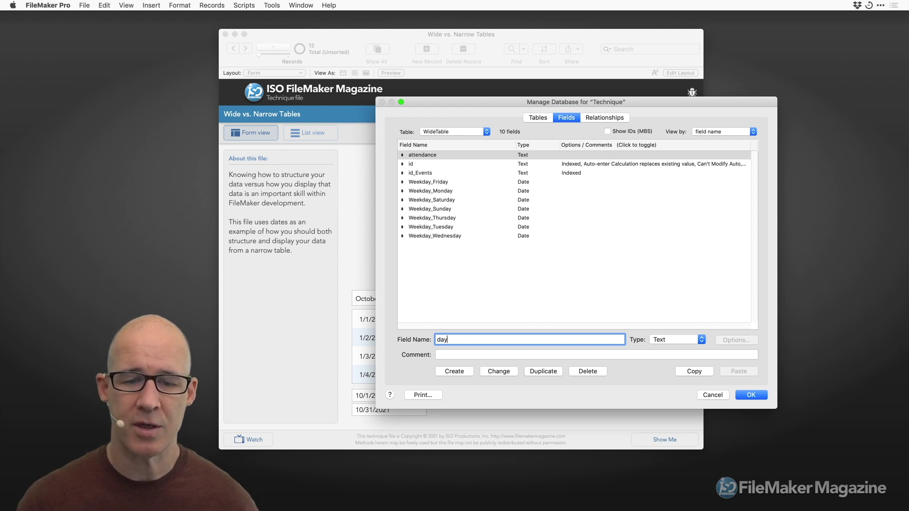
left_click(458, 372)
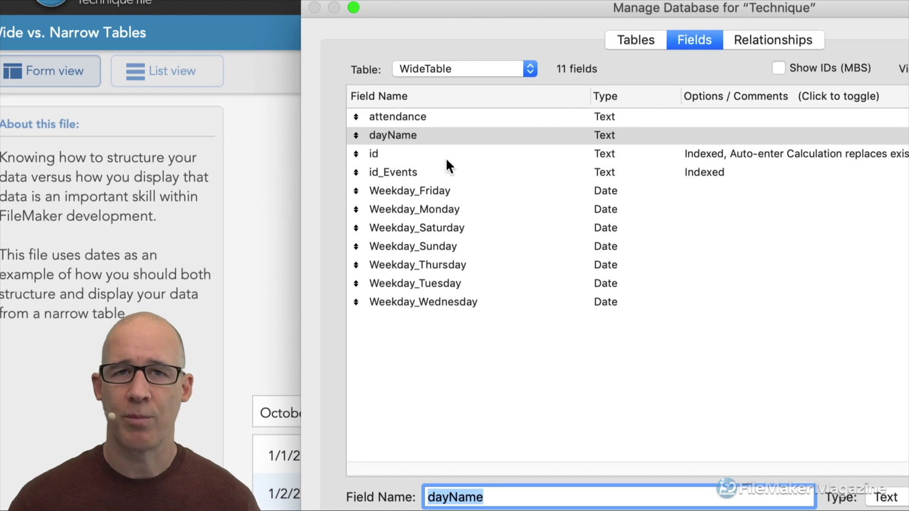
left_click(450, 190)
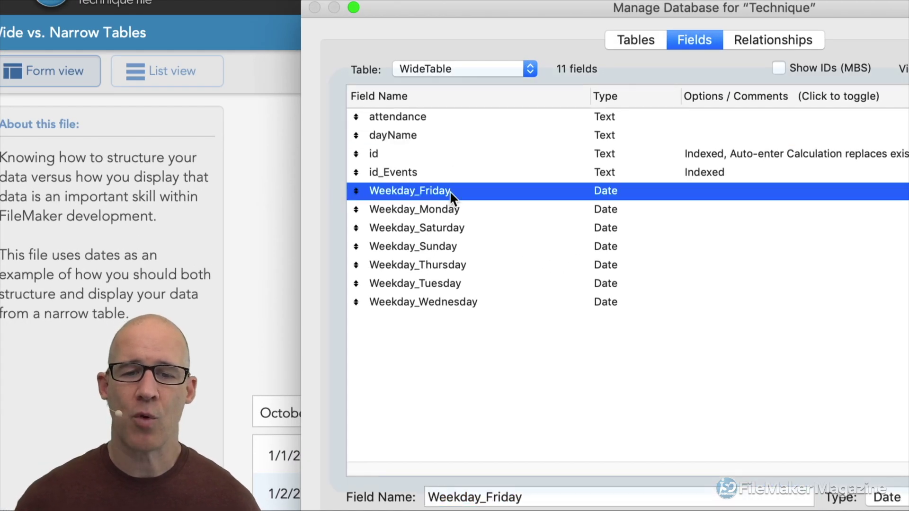
left_click(478, 299, "shift")
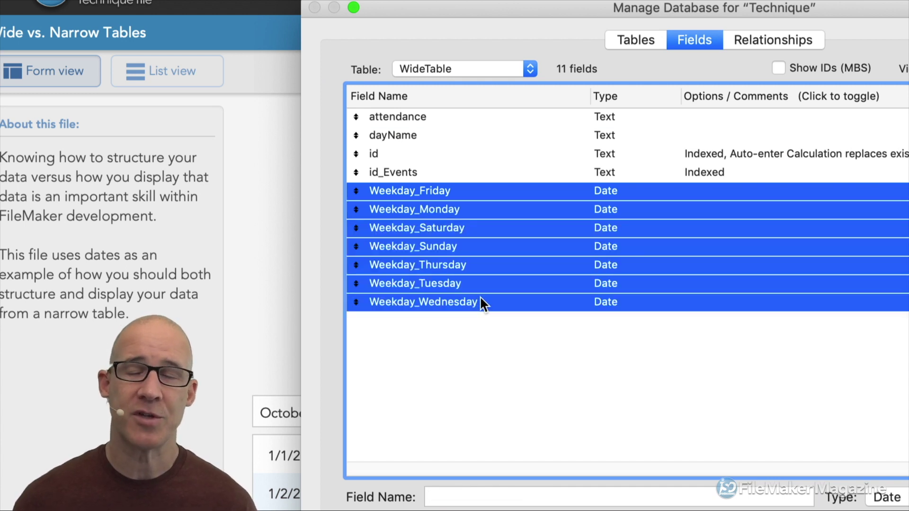
left_click(424, 118)
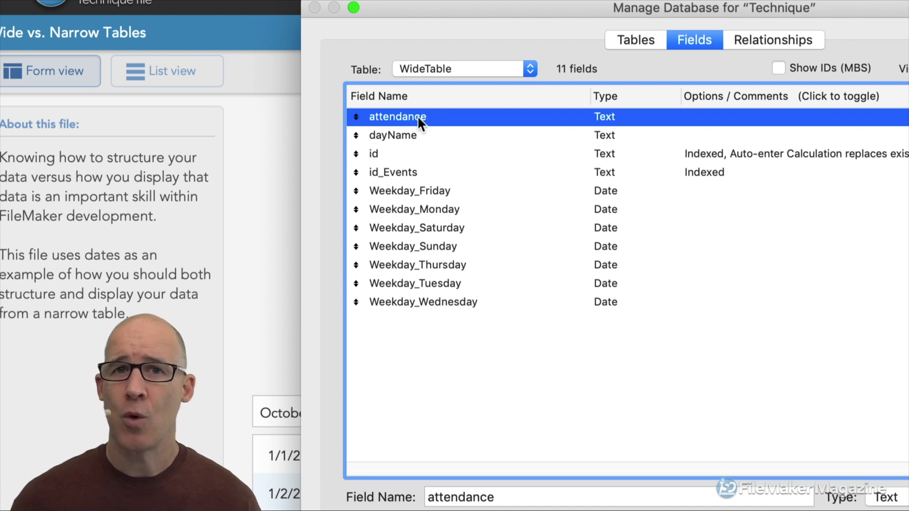
left_click(445, 193)
left_click(451, 245)
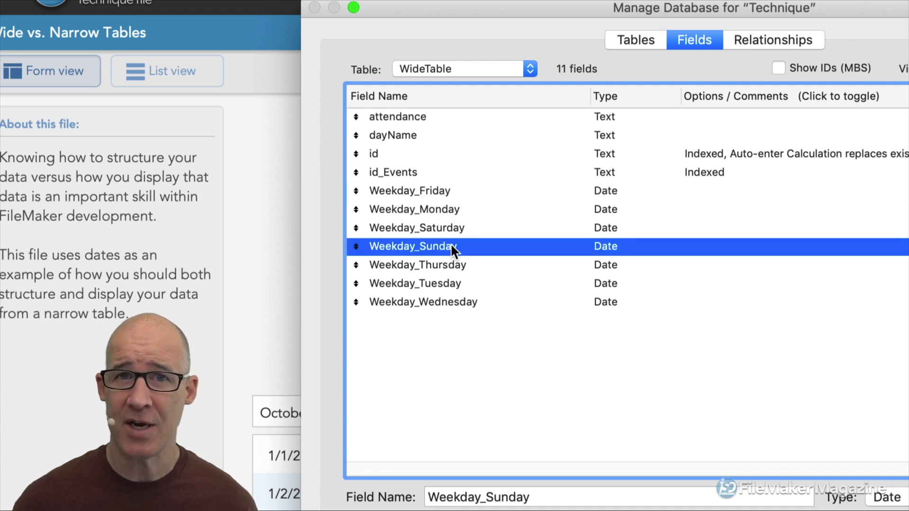
left_click(416, 138)
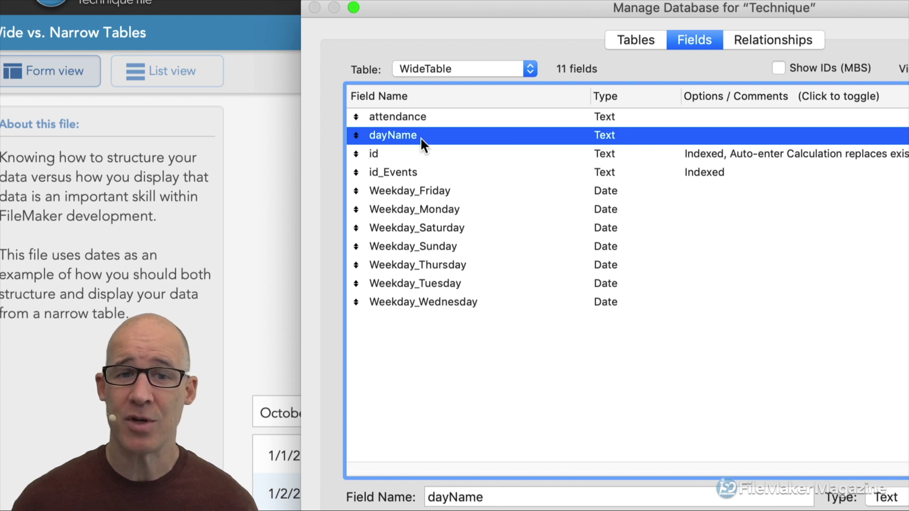
left_click(421, 117)
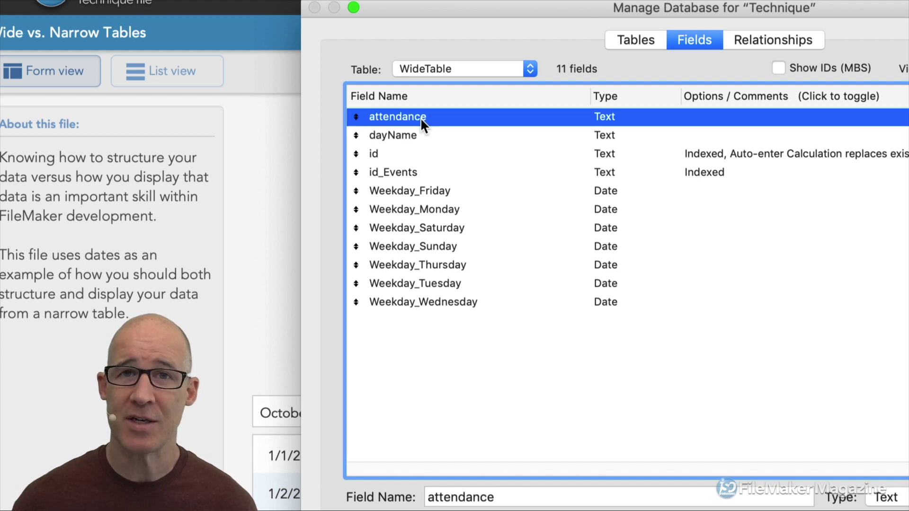
left_click(439, 192)
left_click(445, 213)
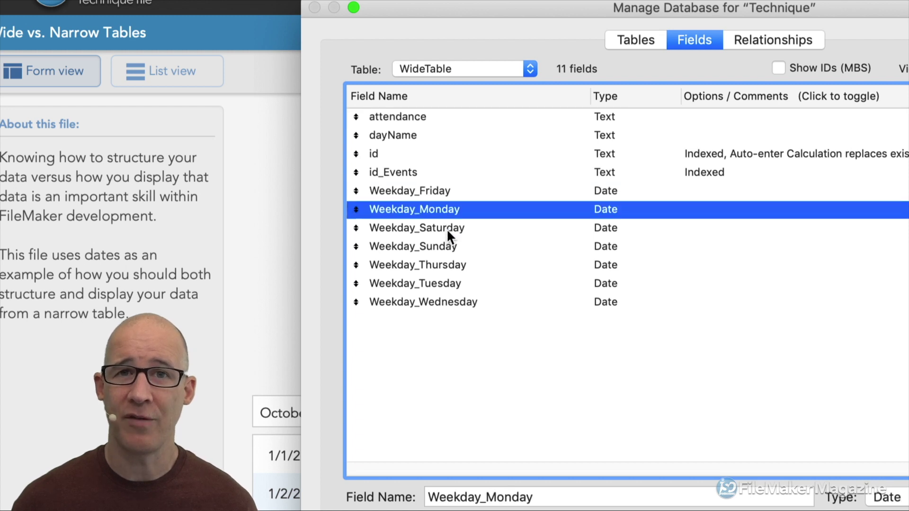
left_click(447, 228)
left_click(448, 262)
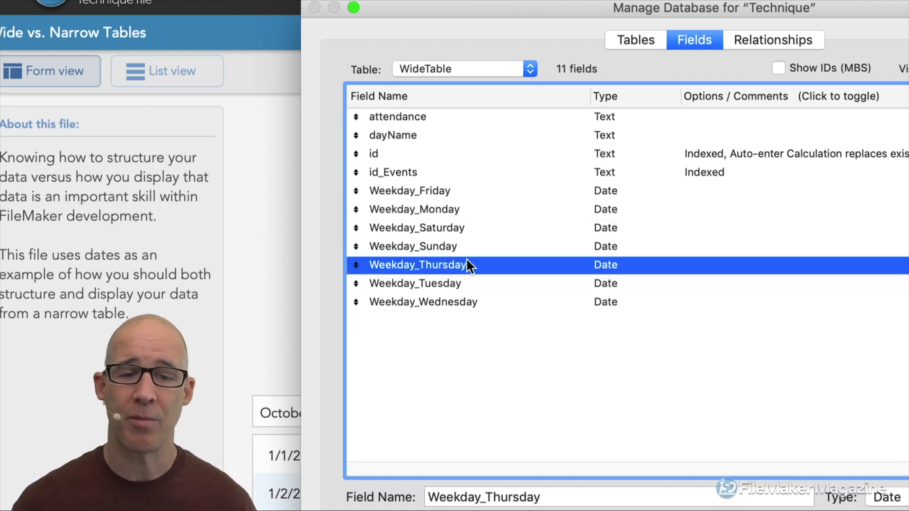
left_click(411, 117)
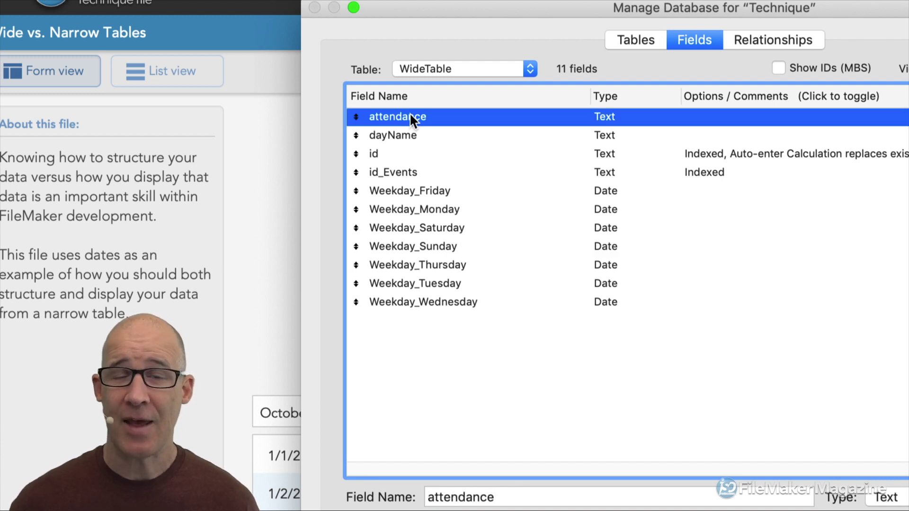
left_click(413, 135)
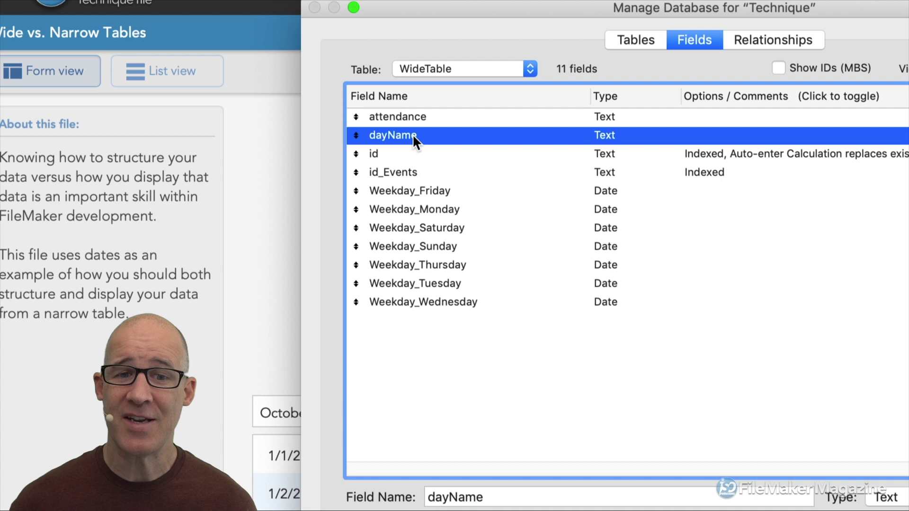
left_click(440, 194)
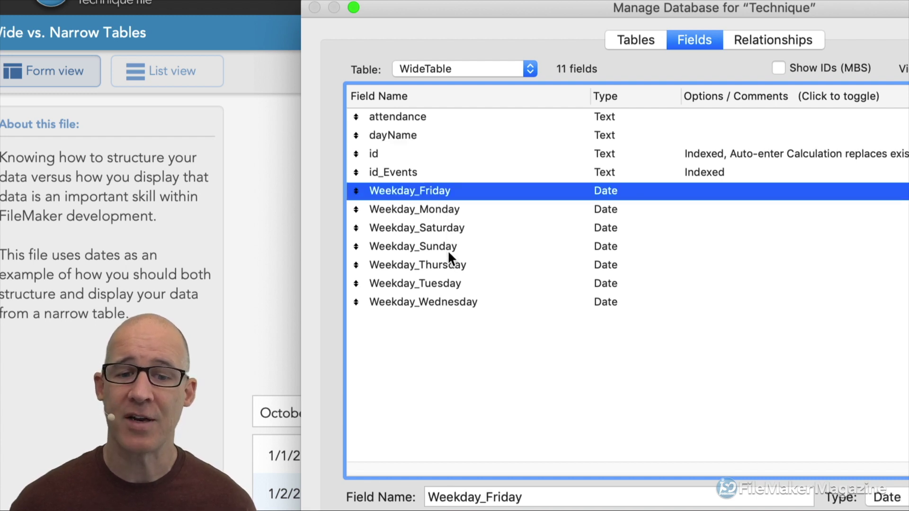
left_click(446, 266)
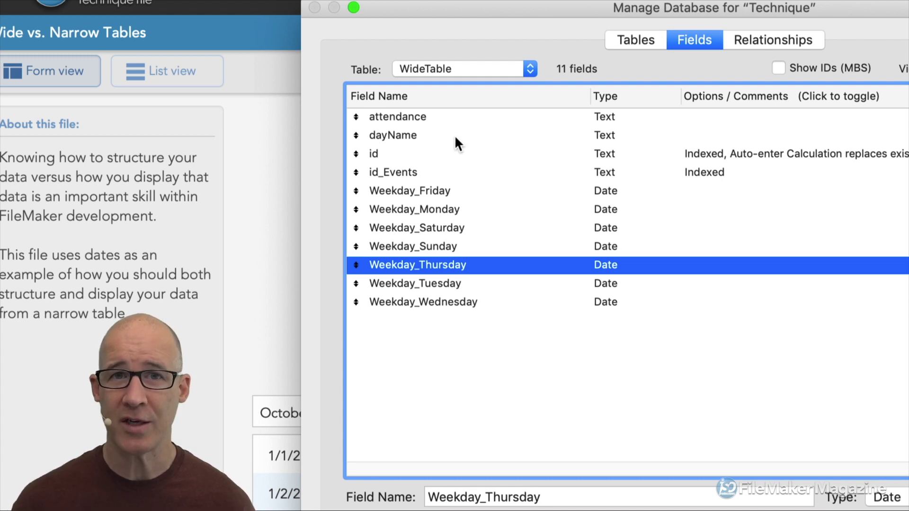
left_click(415, 118)
left_click(501, 495)
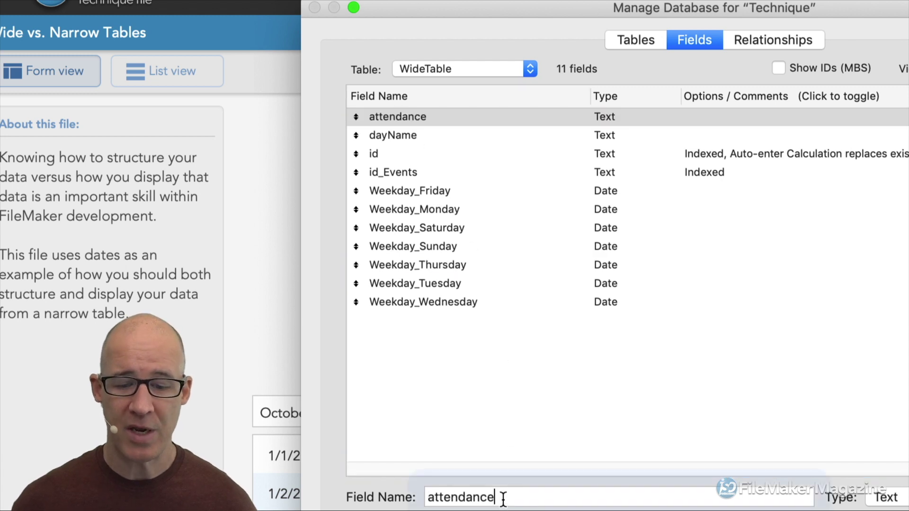
Rename attendance to attendance_Friday, then delete it together with dayName.
type("_Friday")
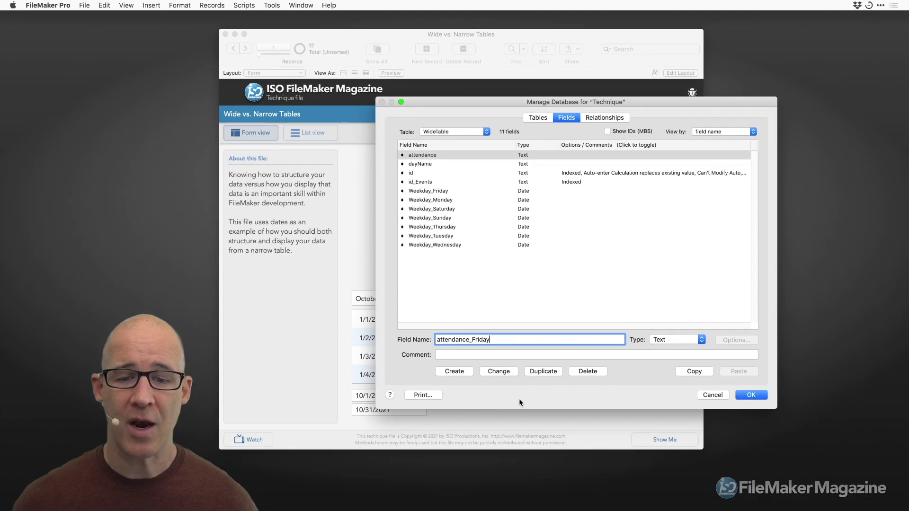
left_click(515, 427)
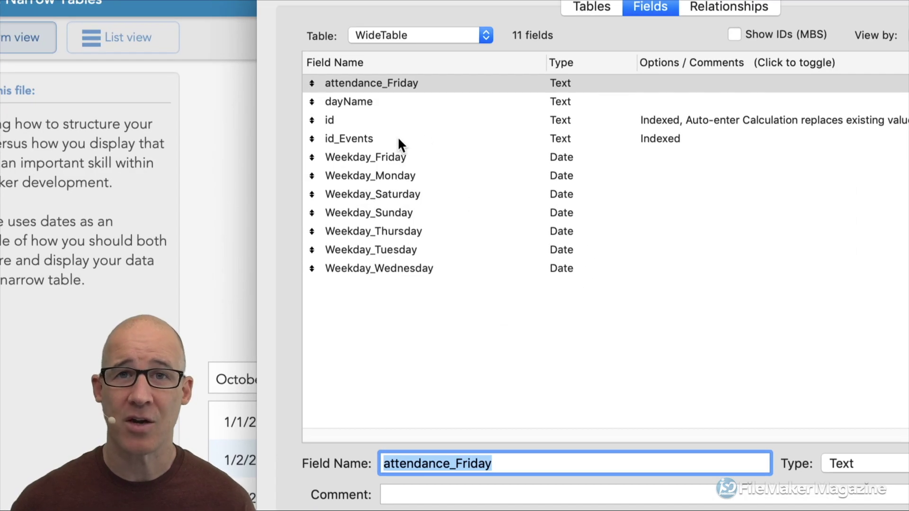
left_click(399, 157)
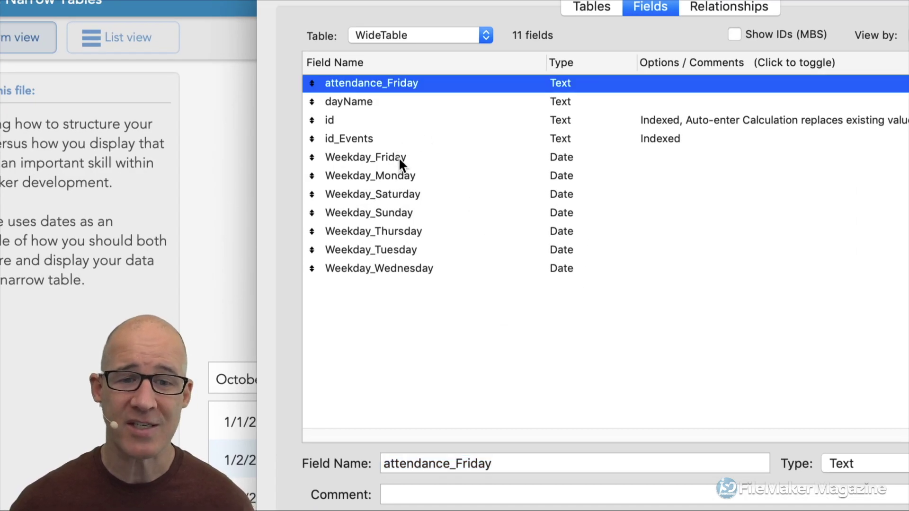
left_click(429, 268, "shift")
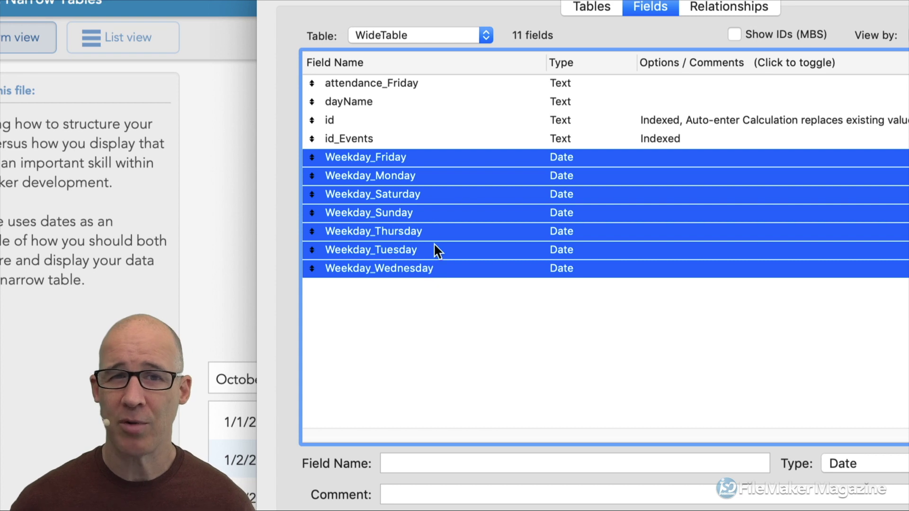
left_click(387, 90)
left_click(382, 98, "shift")
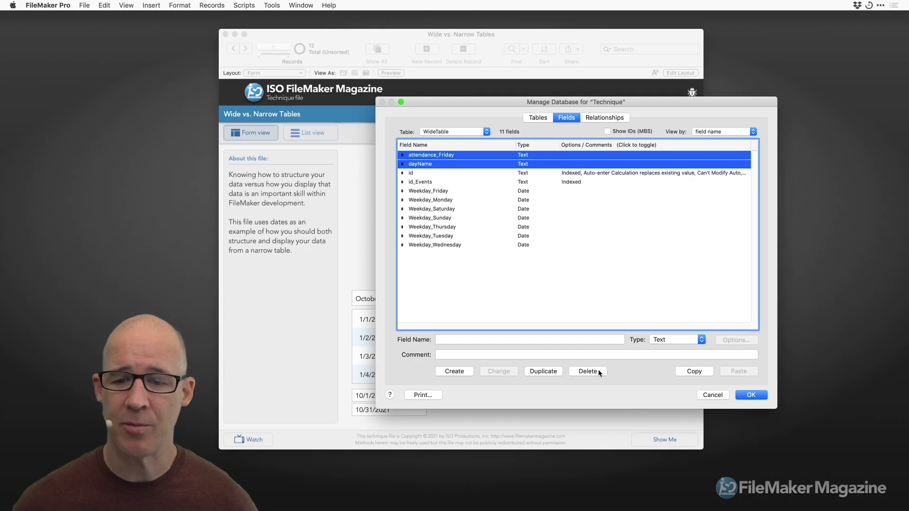
left_click(598, 371)
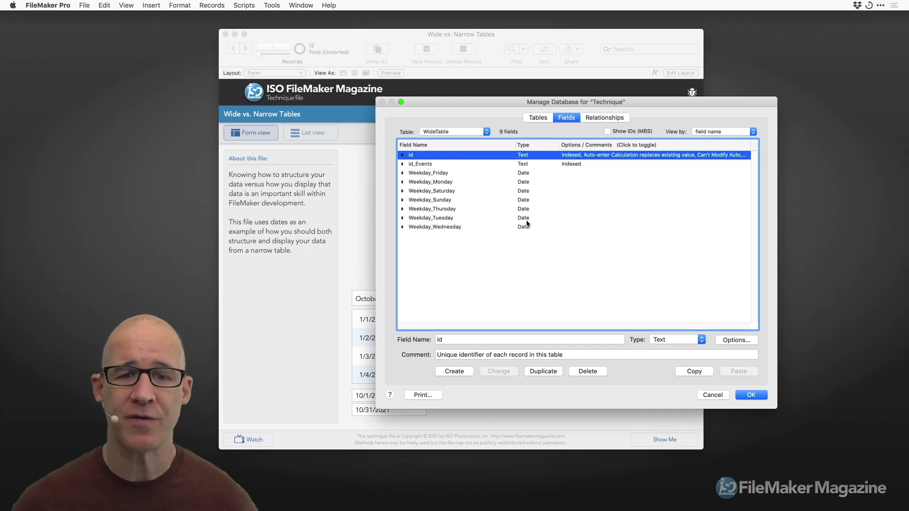
left_click(468, 132)
Switch to NarrowTable and add a Number field named attendance.
left_click(455, 124)
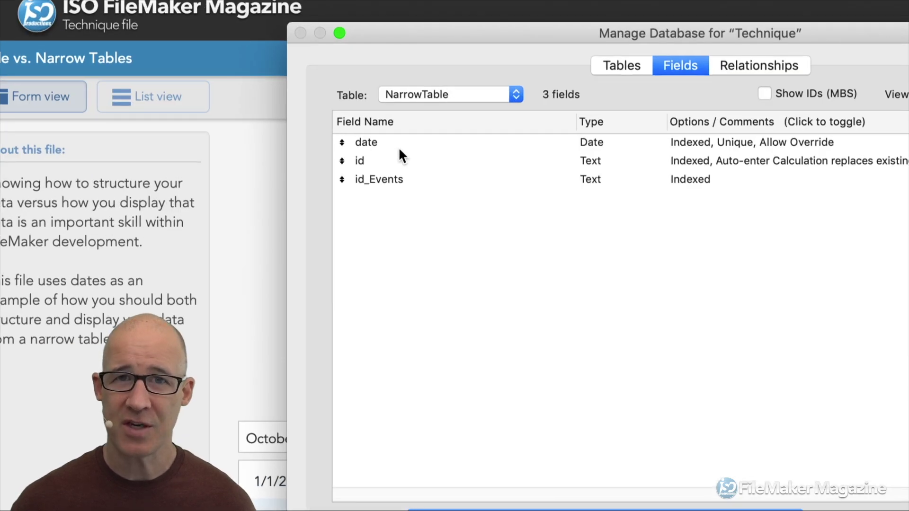
left_click(389, 142)
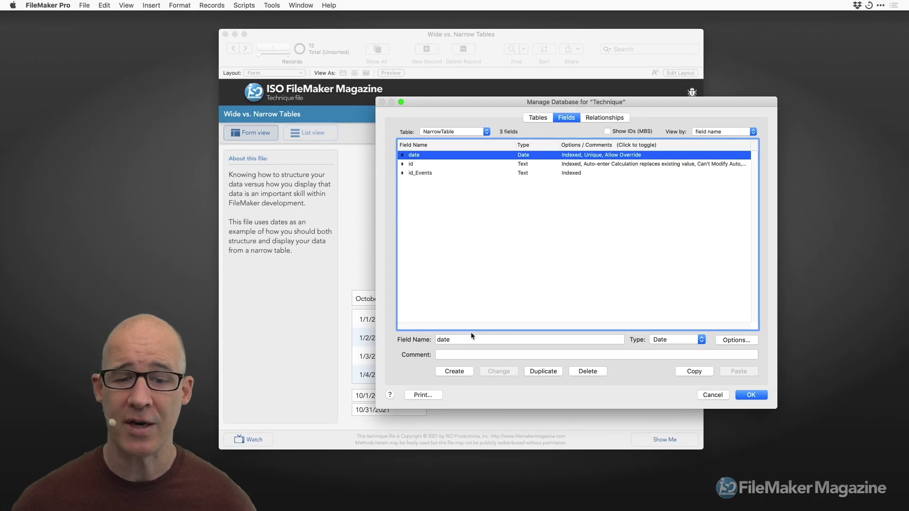
key("Tab")
type("attend")
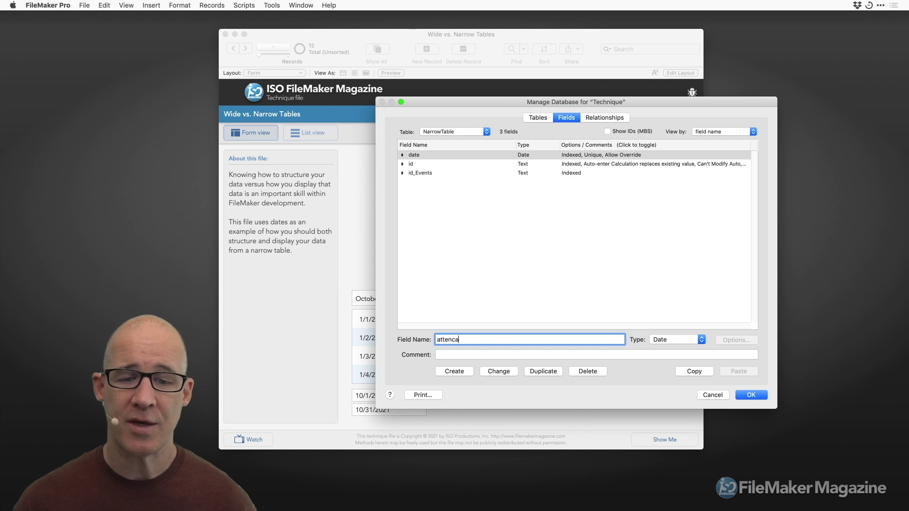
key("BackSpace")
type("dance")
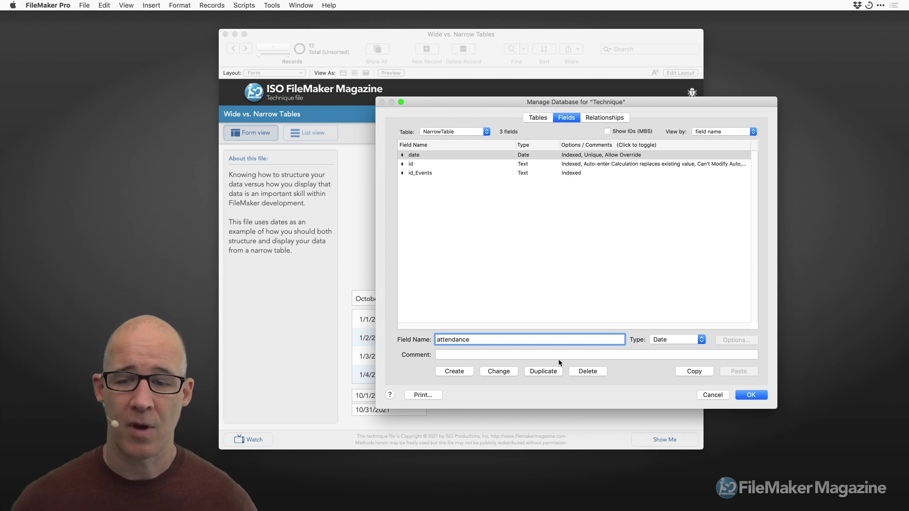
left_click(698, 340)
left_click(677, 332)
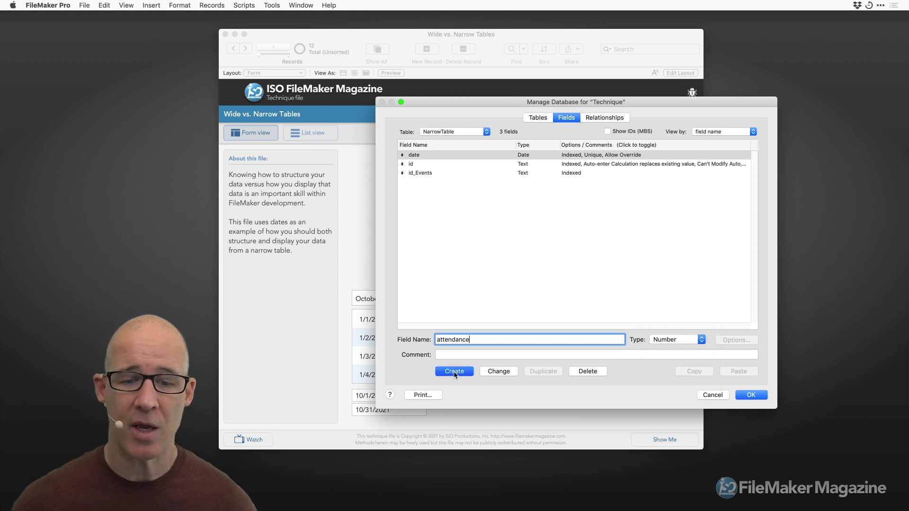
key("Return")
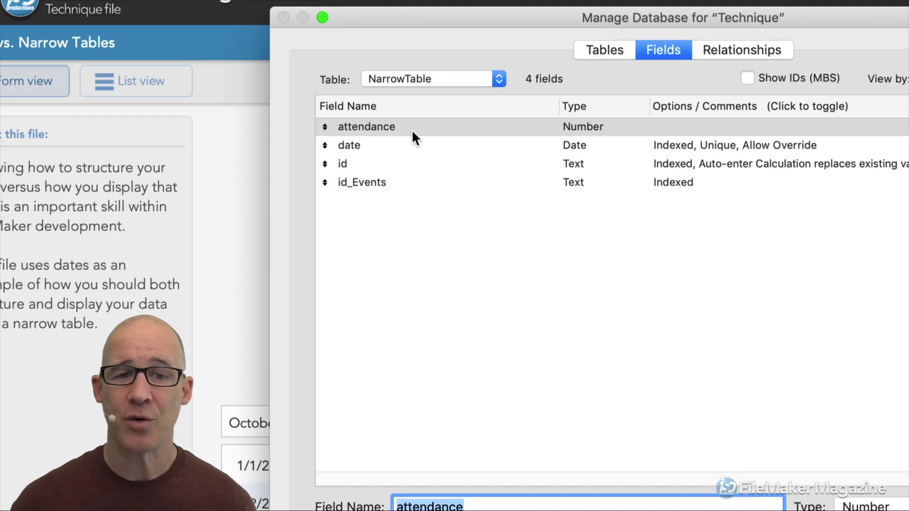
left_click(376, 145)
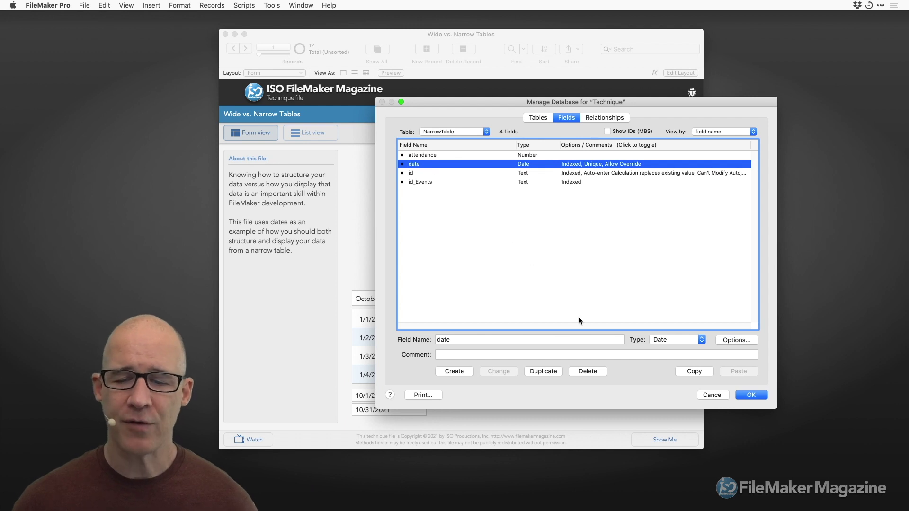
left_click(712, 394)
Discard all field changes and select the week row starting 1/3.
left_click(573, 185)
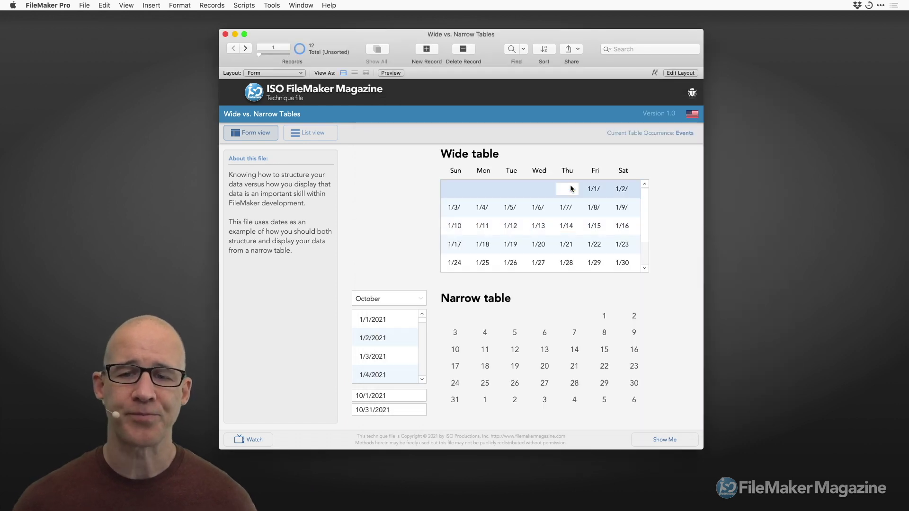
left_click(592, 207)
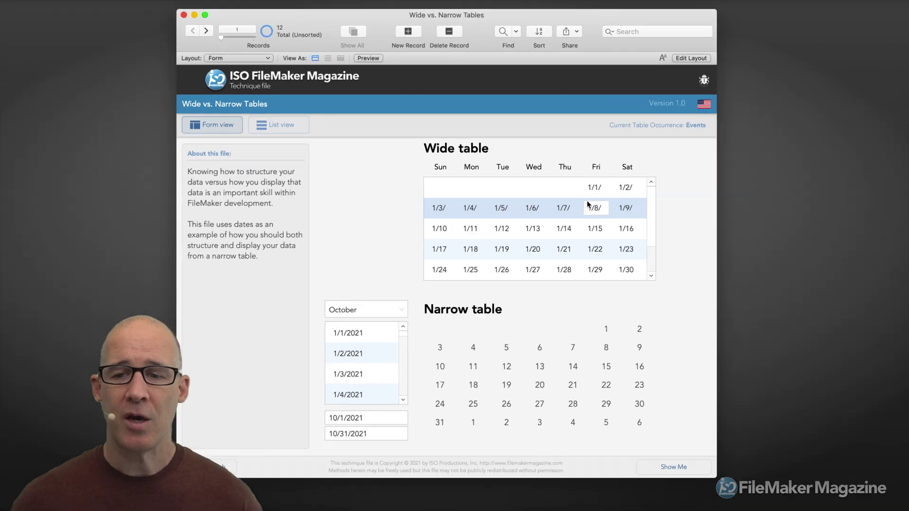
left_click(623, 189)
left_click(592, 208)
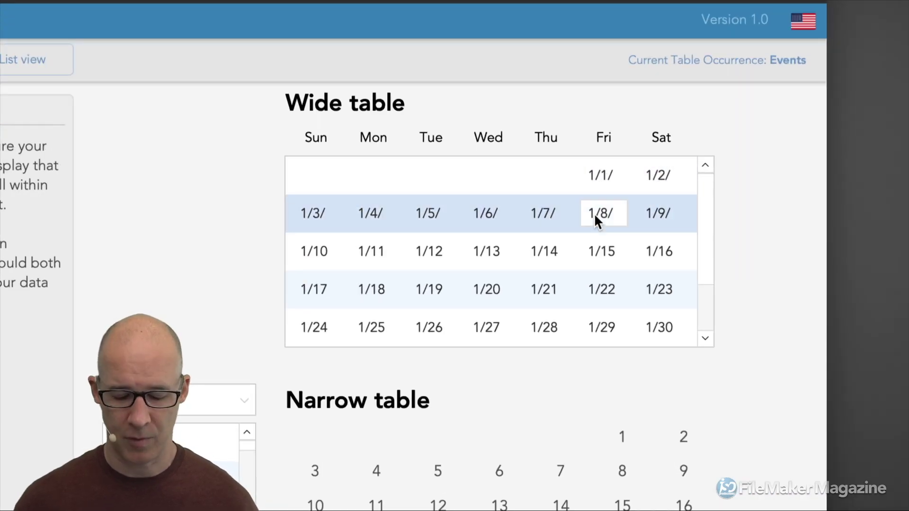
In Layout mode, select the wide portal's Sun–Wed date fields and reopen Manage Database.
key("super+l")
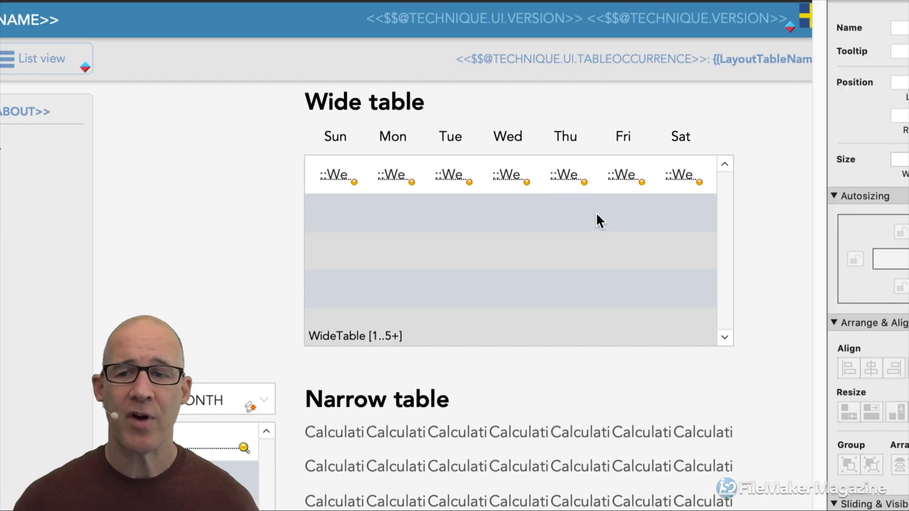
left_click(596, 216)
left_click(337, 171)
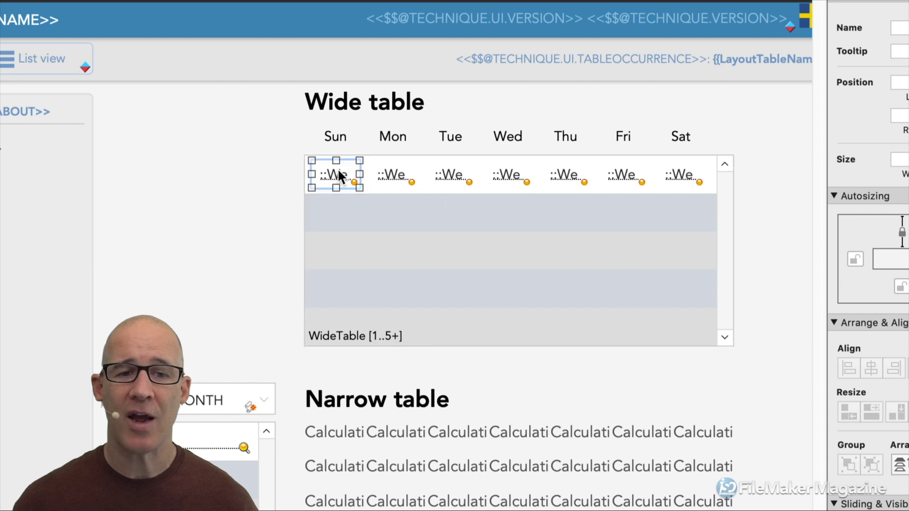
left_click(383, 175)
left_click(451, 175)
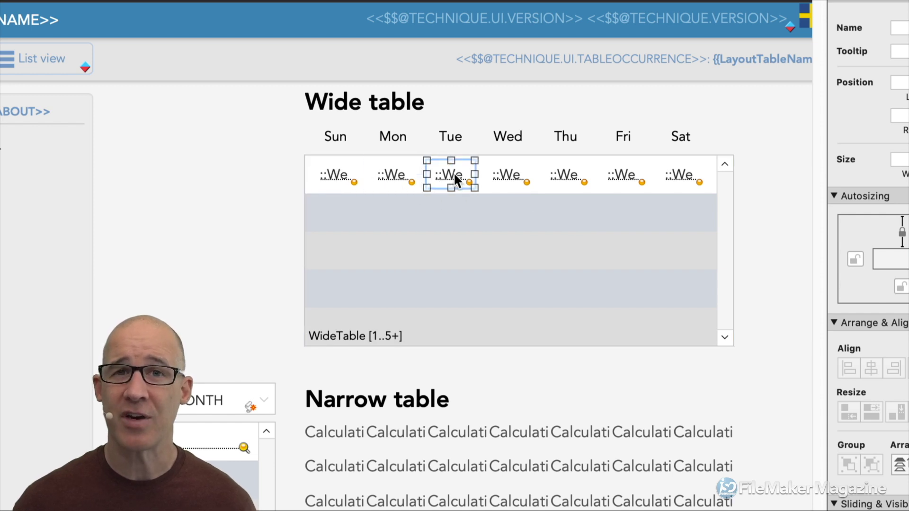
left_click(342, 173)
left_click(381, 173)
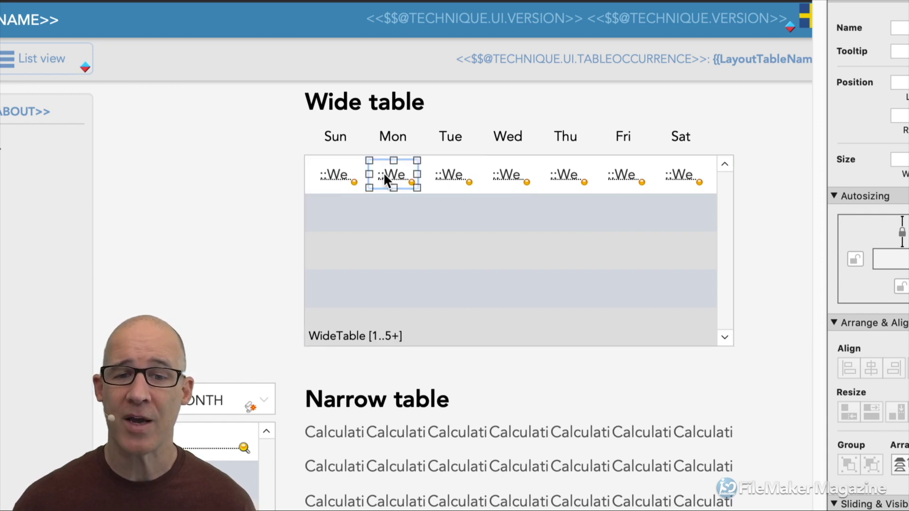
left_click(450, 174)
left_click(511, 173)
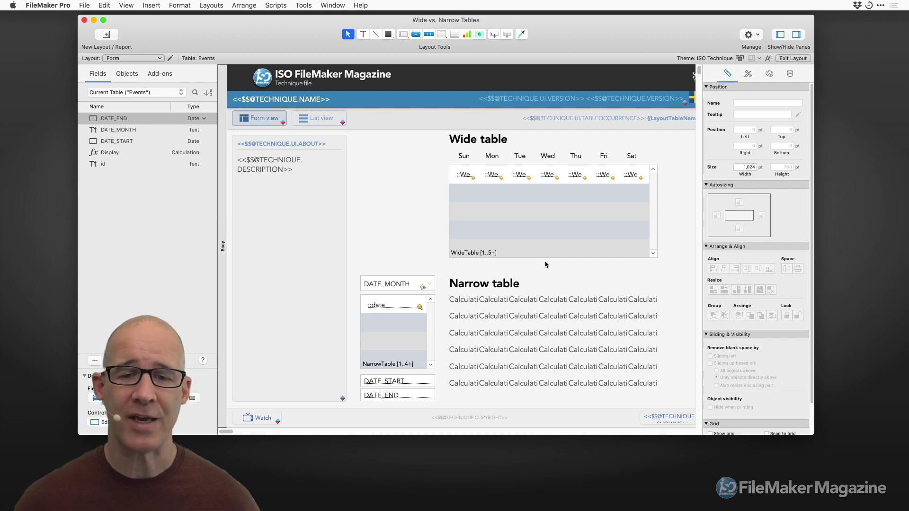
key("super+shift+d")
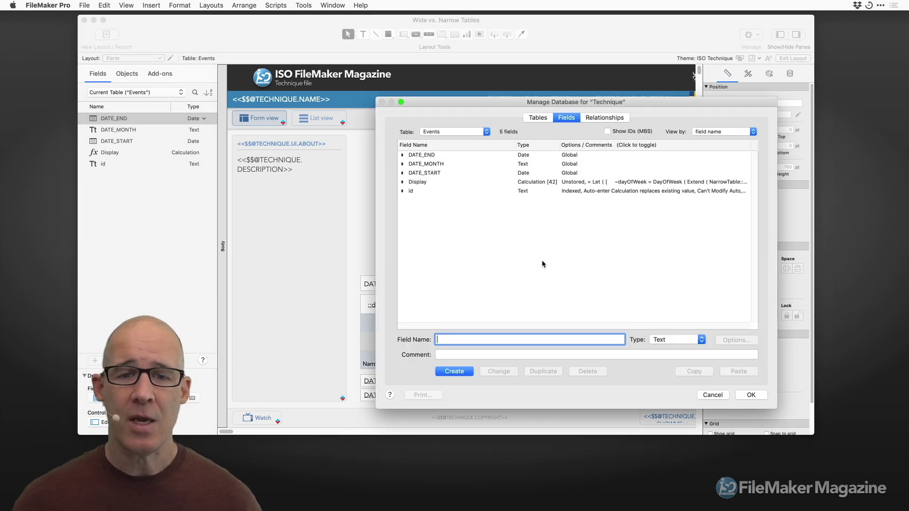
Show WideTable's nine fields and highlight the seven Weekday date fields.
left_click(457, 135)
left_click(457, 150)
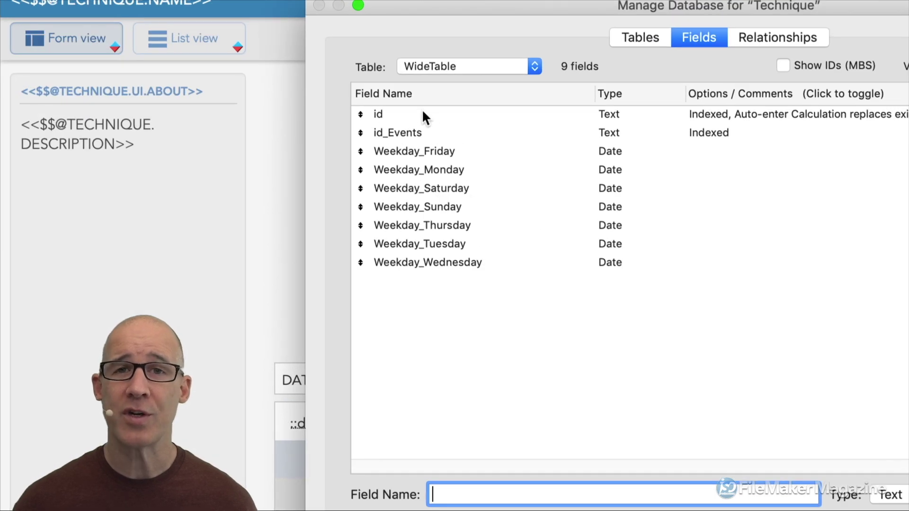
left_click(422, 114)
left_click(456, 262, "shift")
left_click(479, 284)
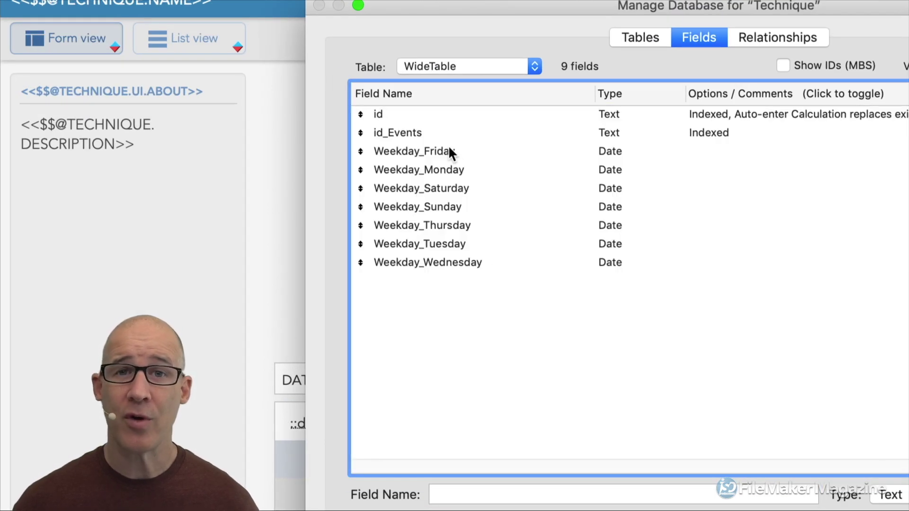
left_click(448, 151)
left_click(472, 263, "shift")
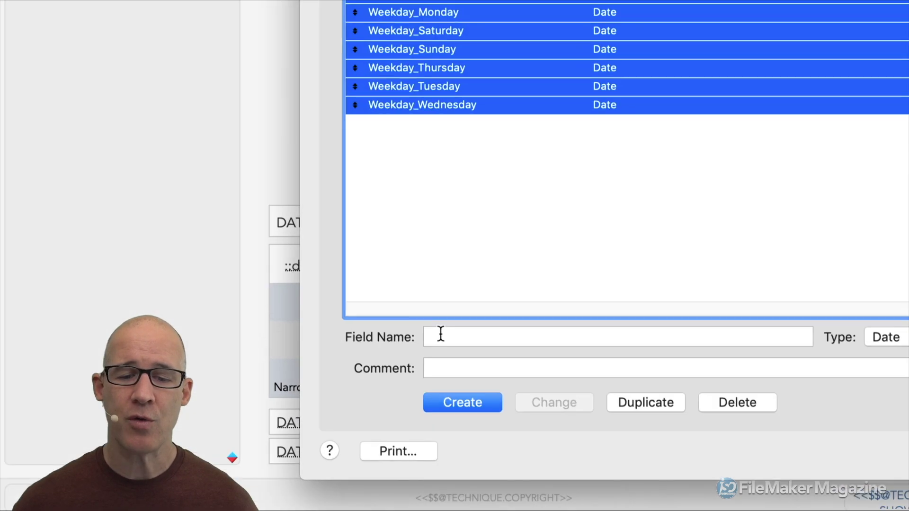
Add a trial narrow_date field, compare it with the weekday fields, then cancel and discard.
left_click(446, 340)
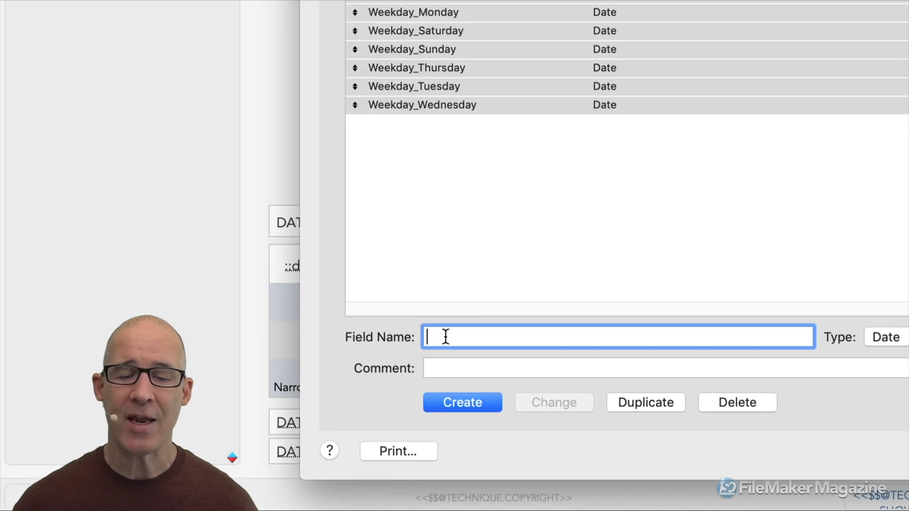
type("narrow_da")
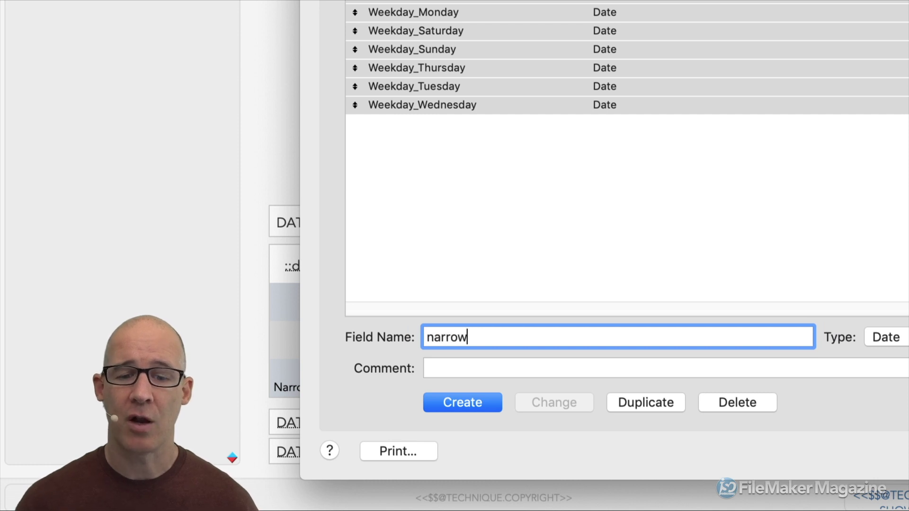
type("te")
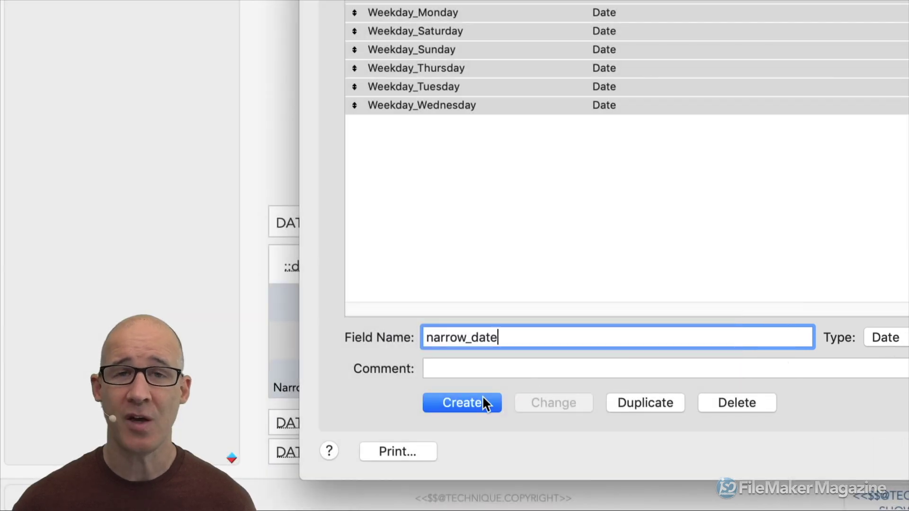
left_click(483, 398)
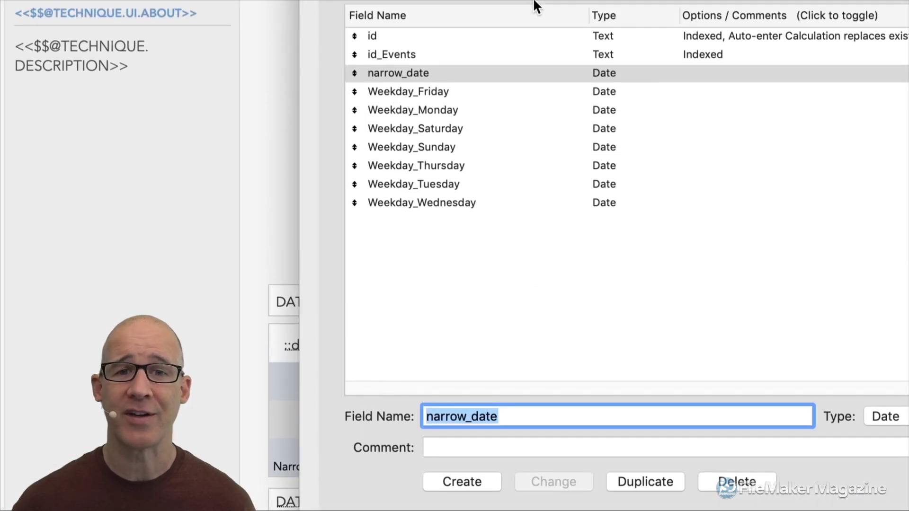
left_click(433, 73)
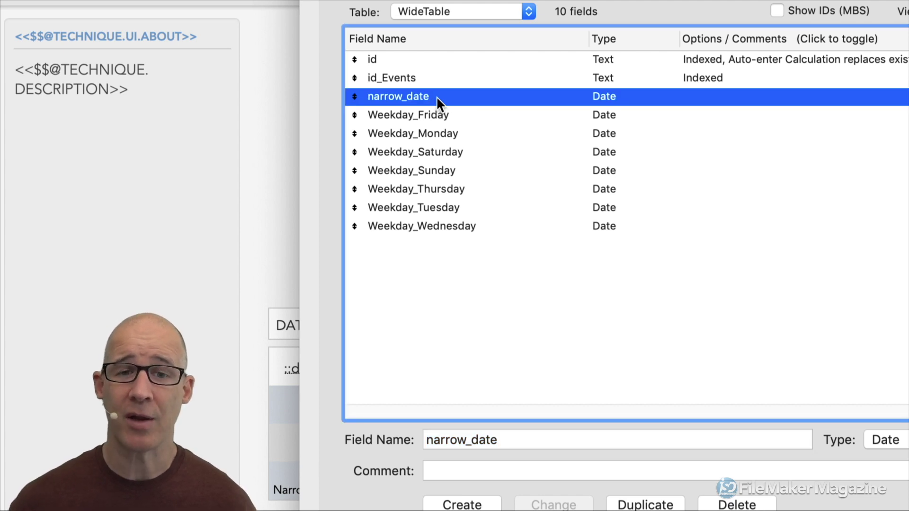
left_click(459, 118)
left_click(474, 228, "shift")
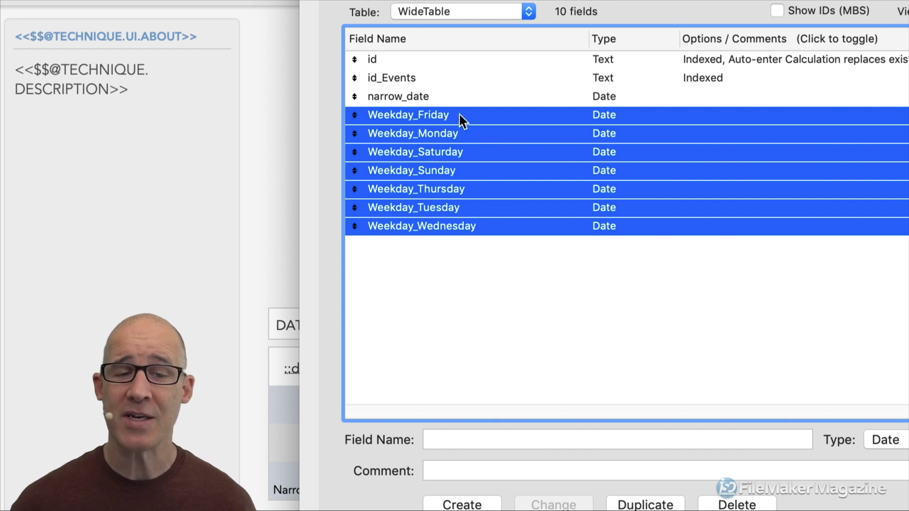
left_click(439, 96)
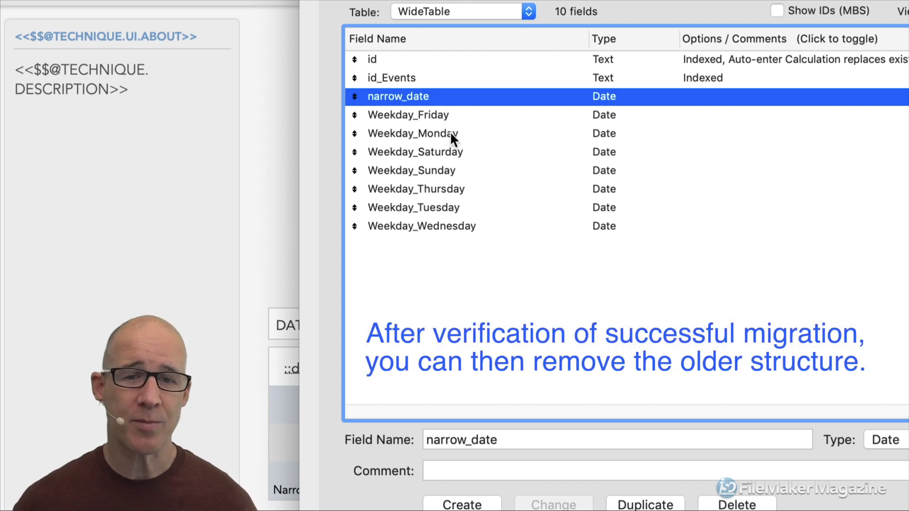
left_click(453, 119)
left_click(467, 220, "shift")
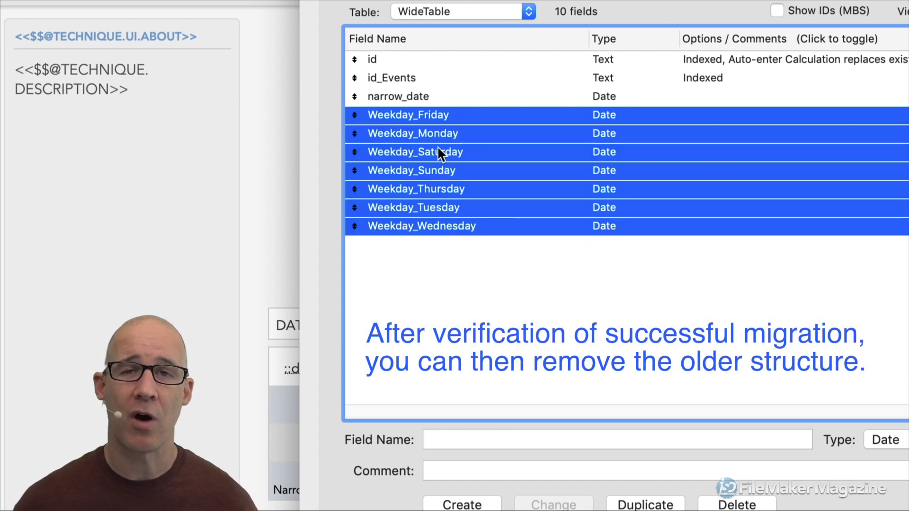
left_click(438, 96)
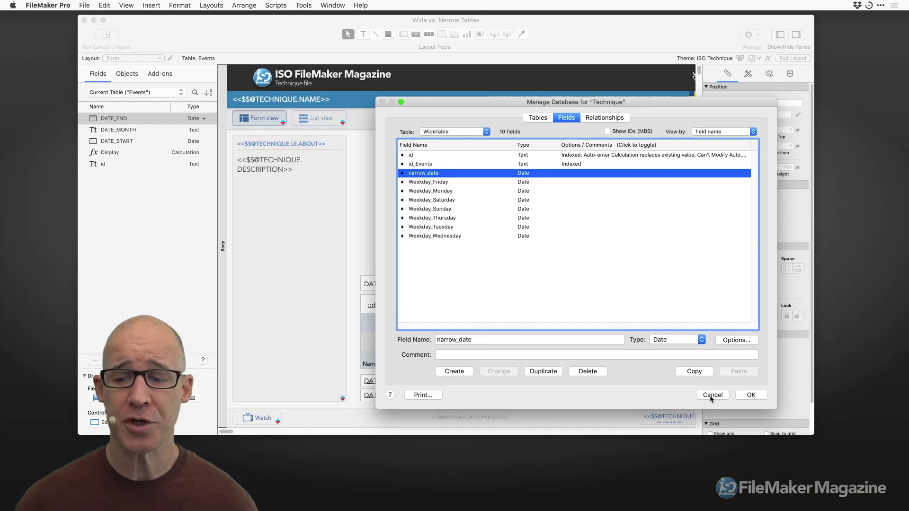
left_click(712, 397)
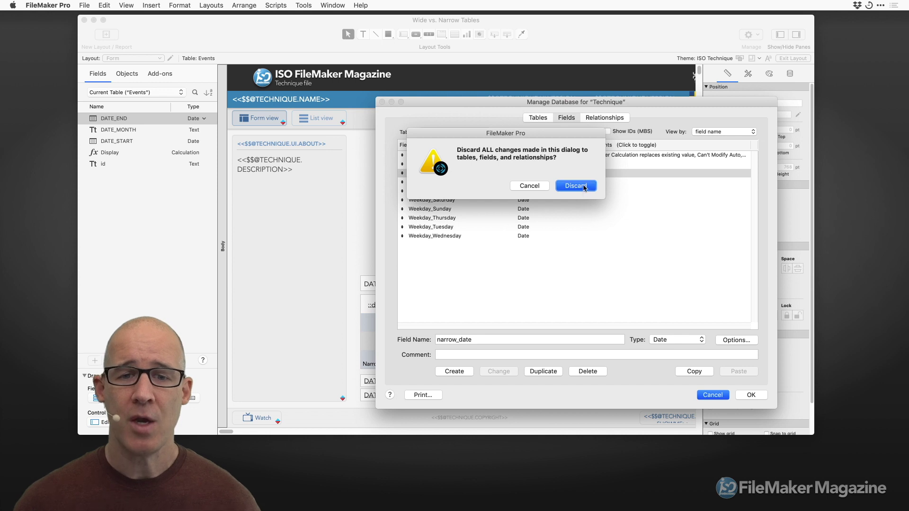
left_click(585, 188)
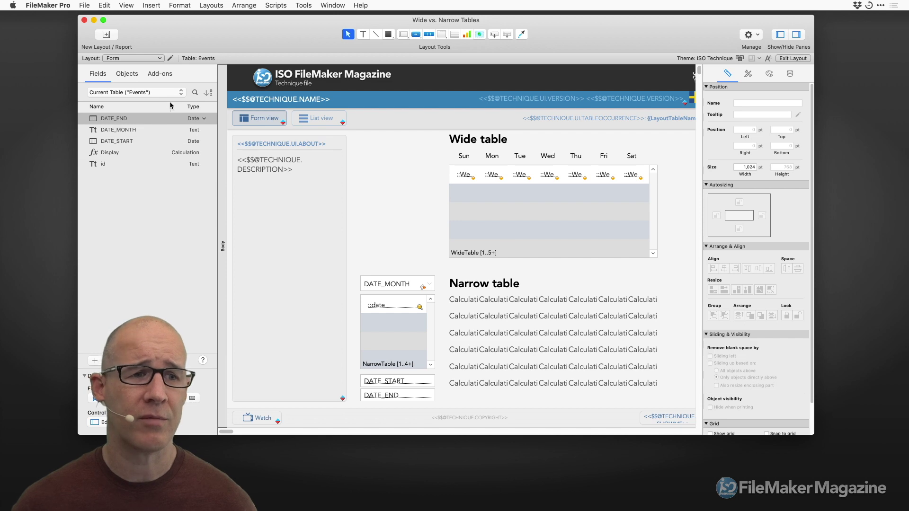
List WideTable in the Fields pane and select the wide portal's Sun–Wed fields and portal.
left_click(141, 91)
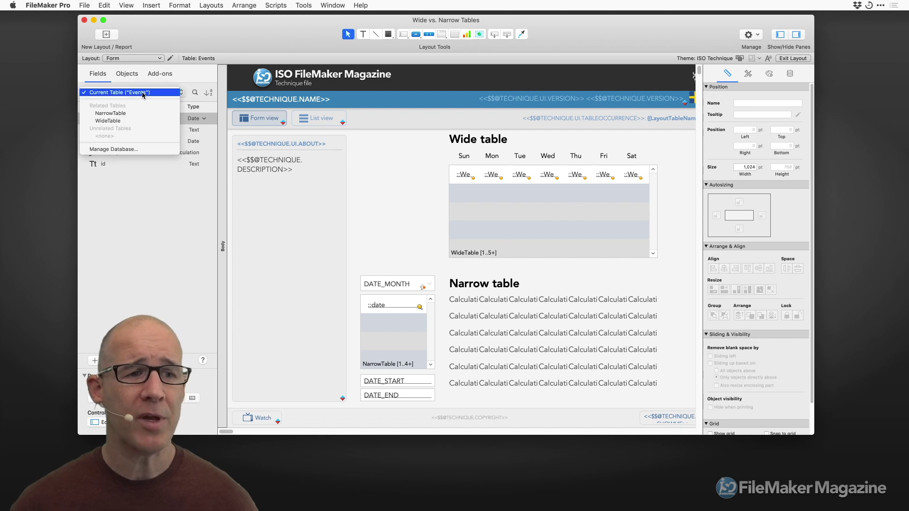
left_click(137, 121)
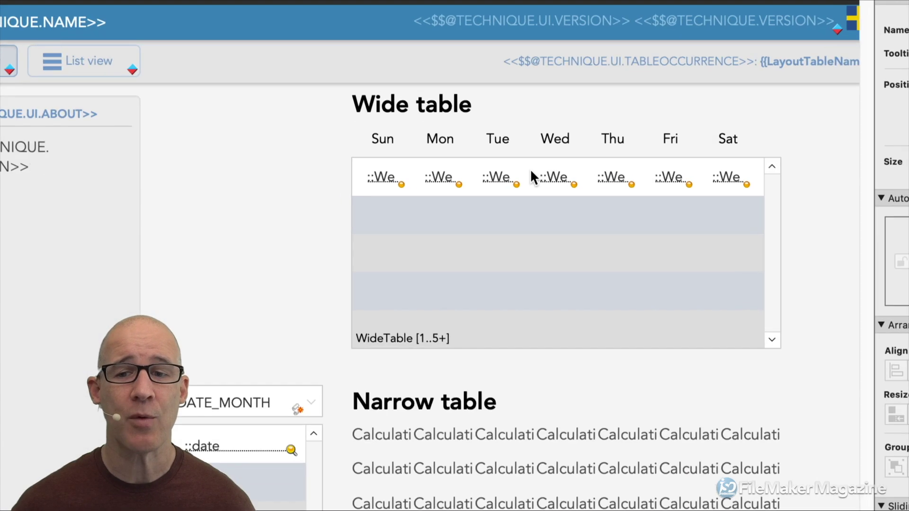
left_click(393, 178)
left_click(442, 180)
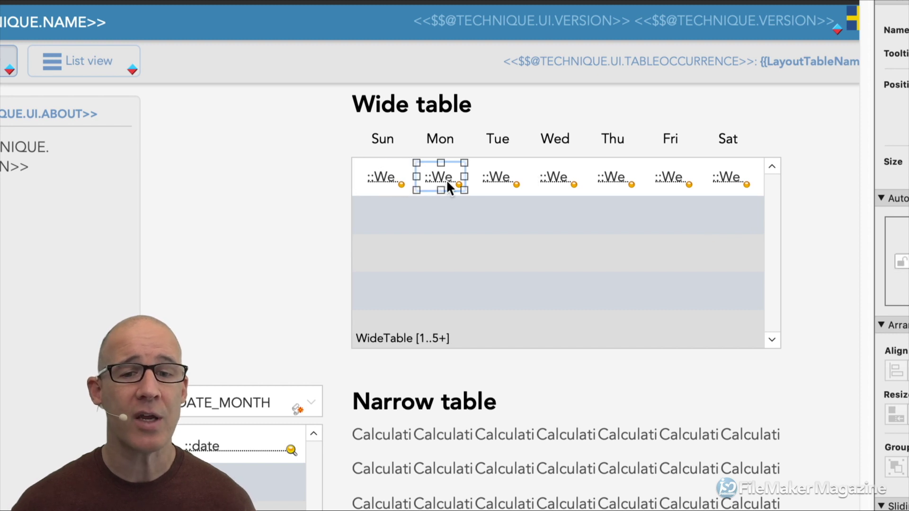
left_click(490, 178)
left_click(555, 179)
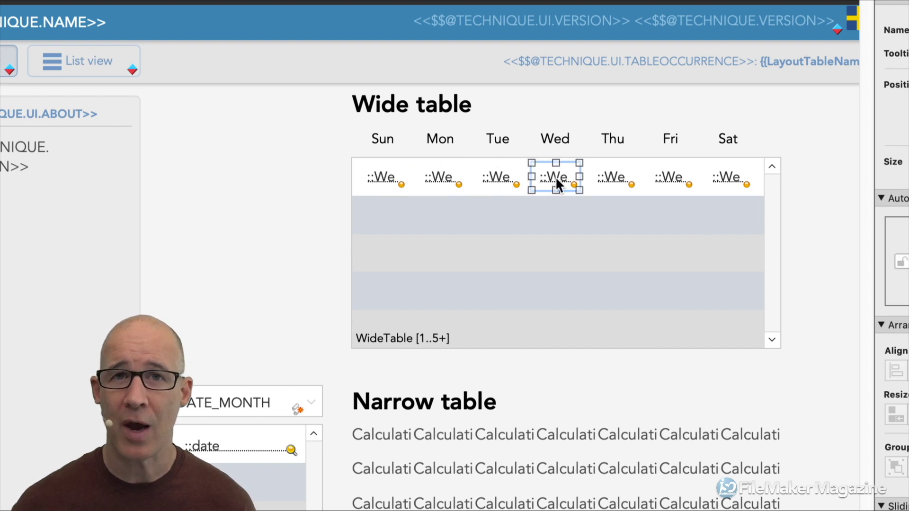
left_click(577, 226)
Select the Sun, Mon and Tue day labels, then the NarrowTable portal.
left_click(385, 138)
left_click(443, 138)
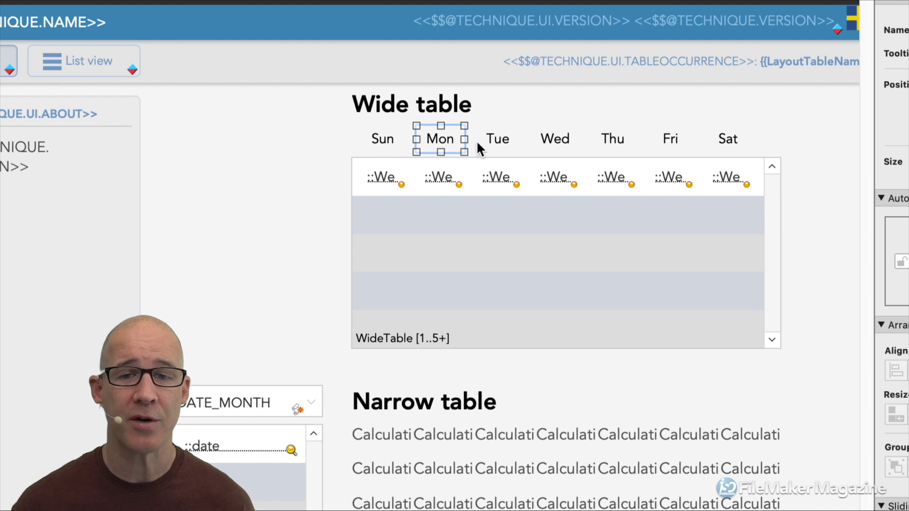
left_click(495, 140)
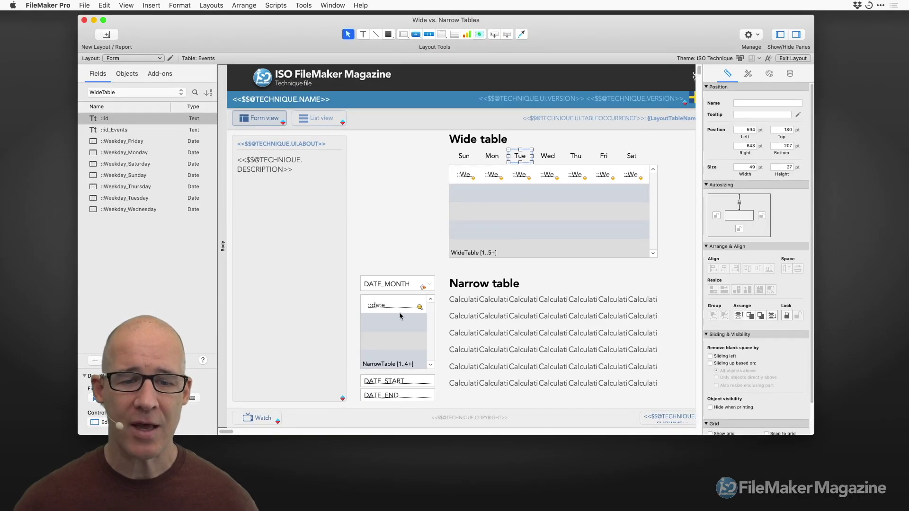
left_click(395, 320)
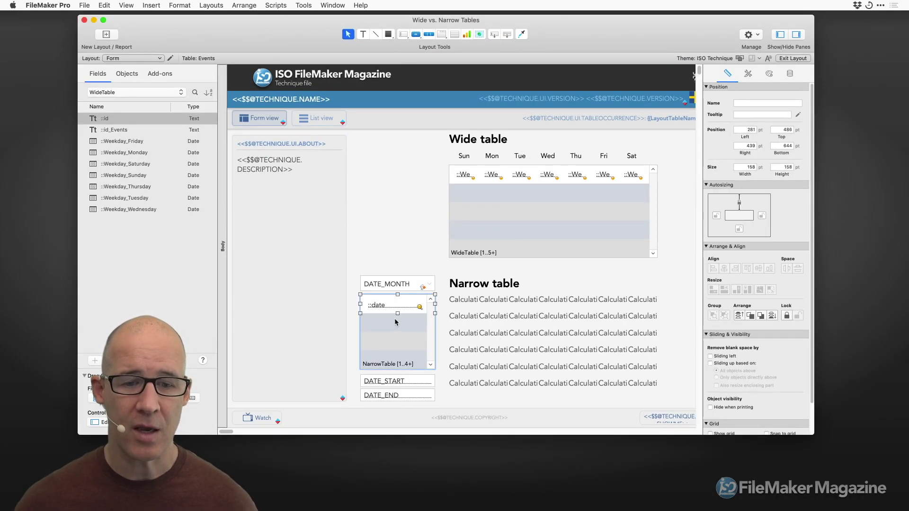
Switch to Browse mode and scroll the NarrowTable date portal to late March 2021.
key("super+b")
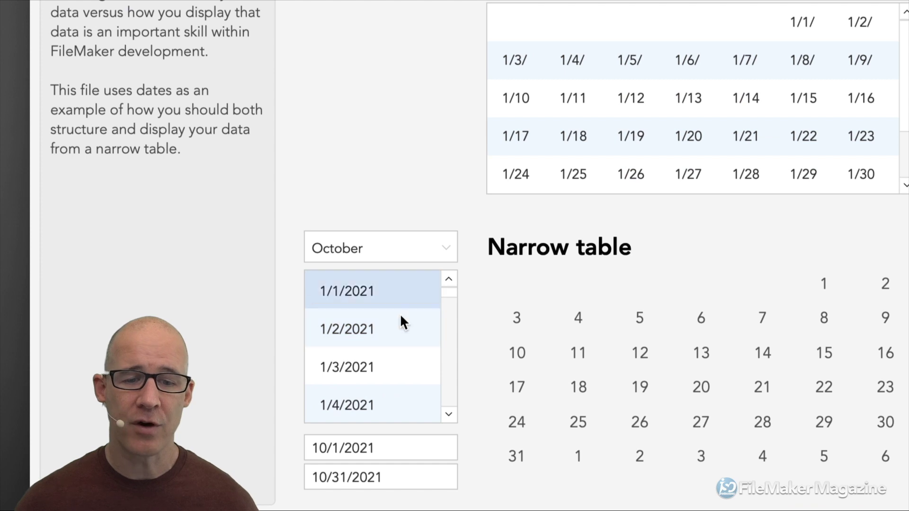
left_click(422, 366)
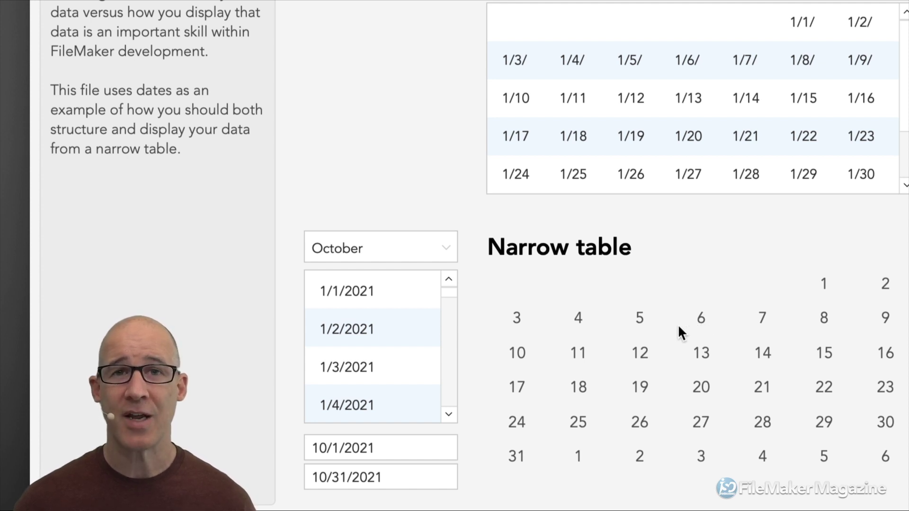
left_click_drag(448, 294, 450, 316)
Click through the 3/29, 3/30, 3/31 and 4/1/2021 date records in the portal.
left_click(431, 334)
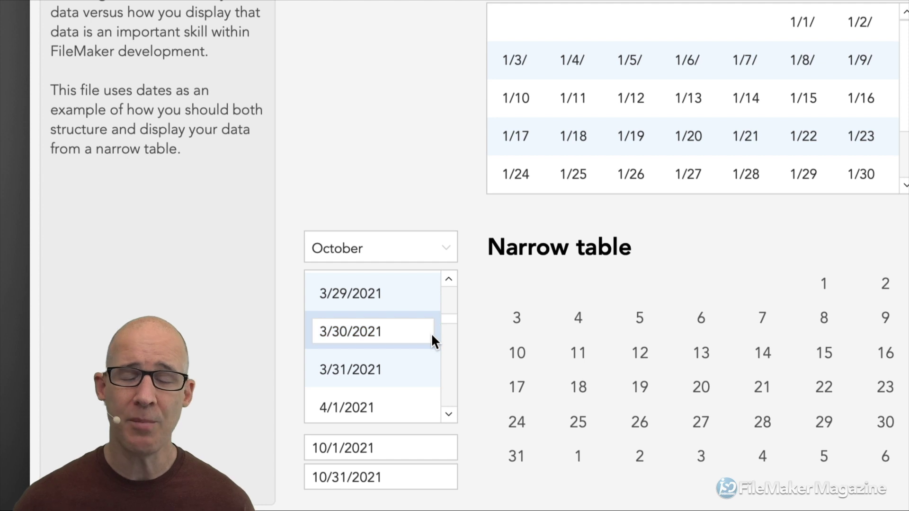
left_click(414, 356)
left_click(409, 334)
left_click(408, 294)
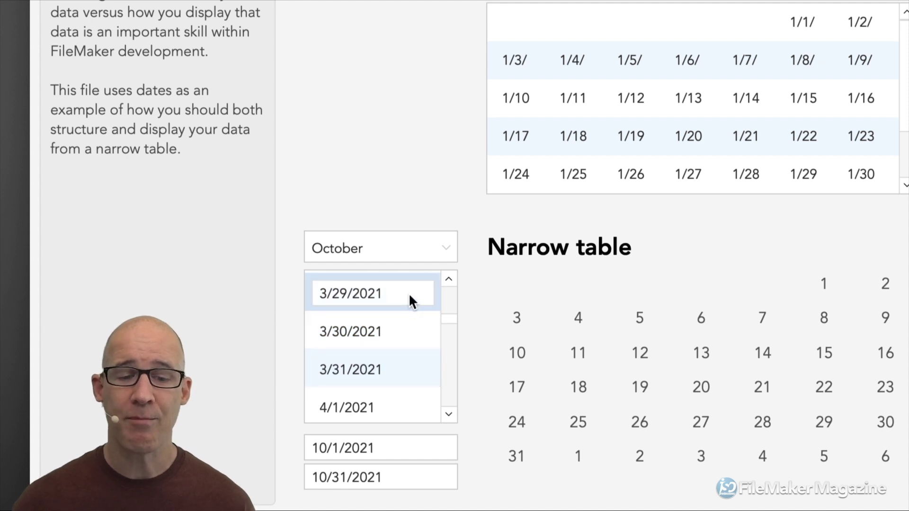
left_click(410, 364)
left_click(410, 394)
left_click(410, 391)
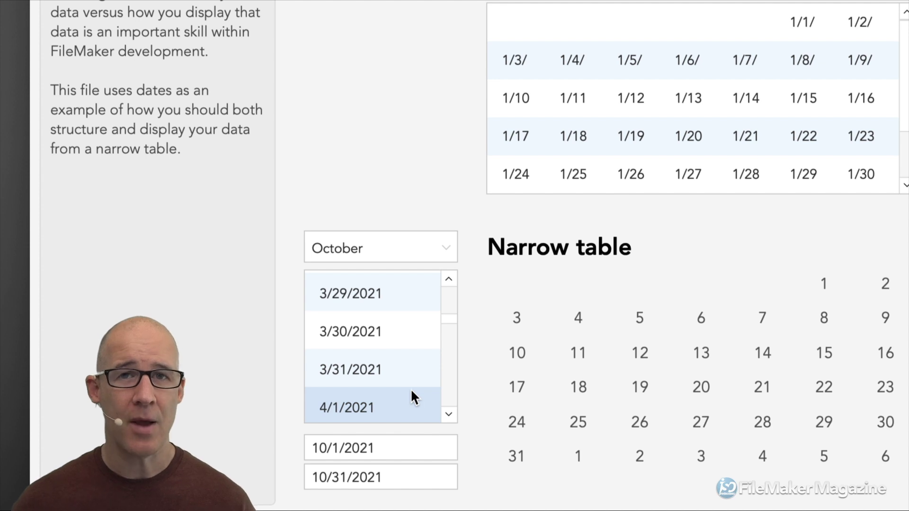
left_click(411, 291)
left_click(409, 326)
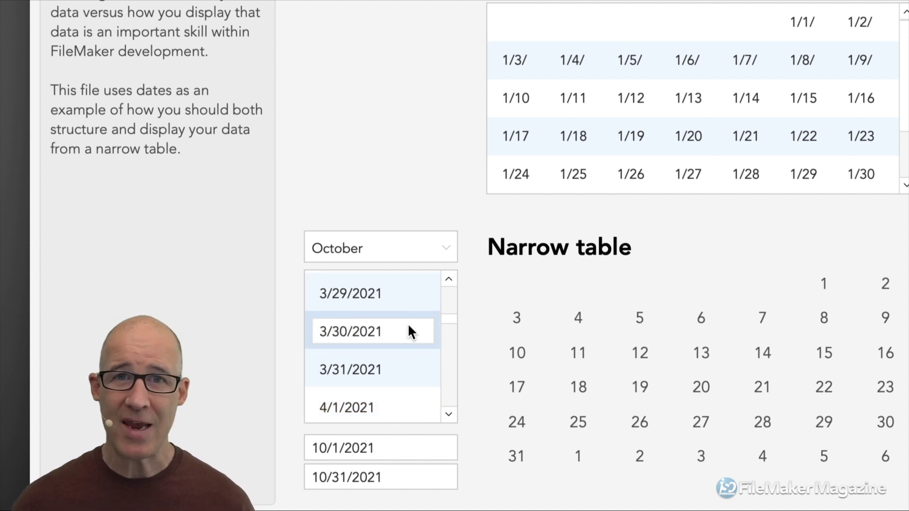
left_click(479, 350)
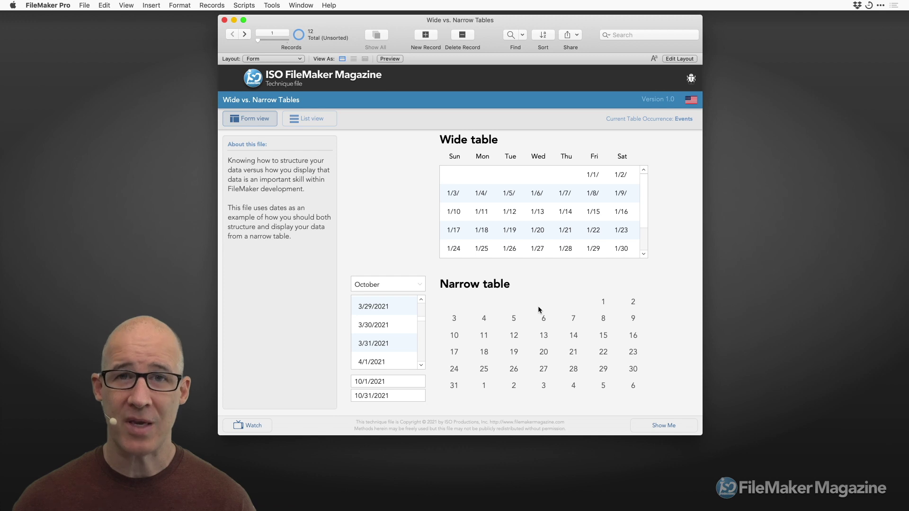
Open Manage Database and list NarrowTable's date, id and id_Events fields.
key("super+shift+d")
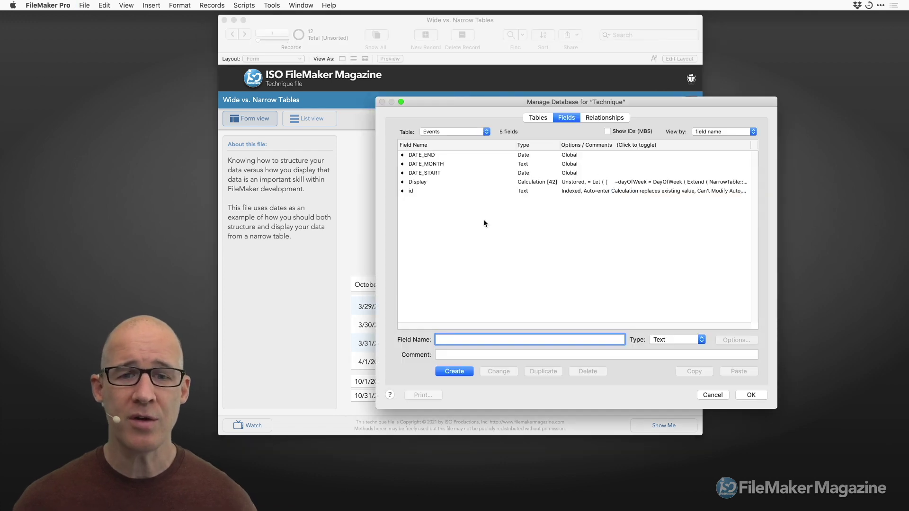
left_click_drag(527, 99, 450, 95)
left_click(445, 110)
double_click(403, 166)
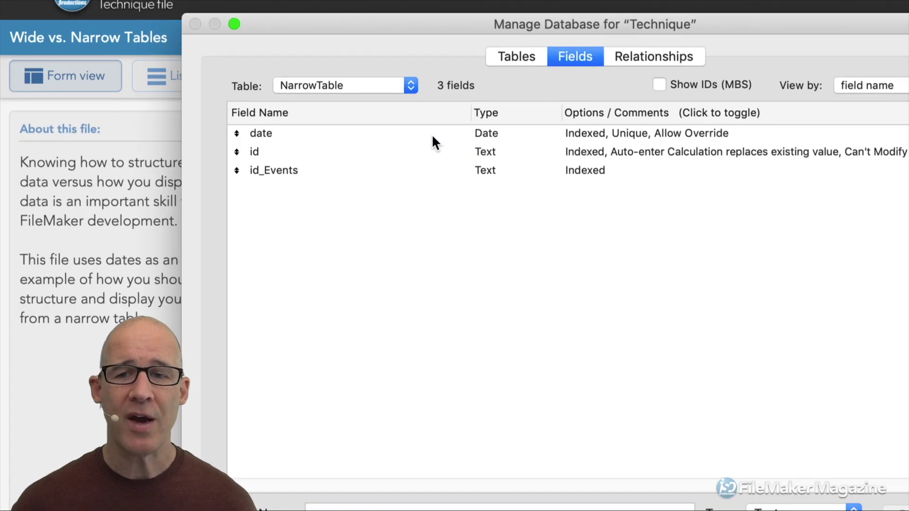
left_click(432, 134)
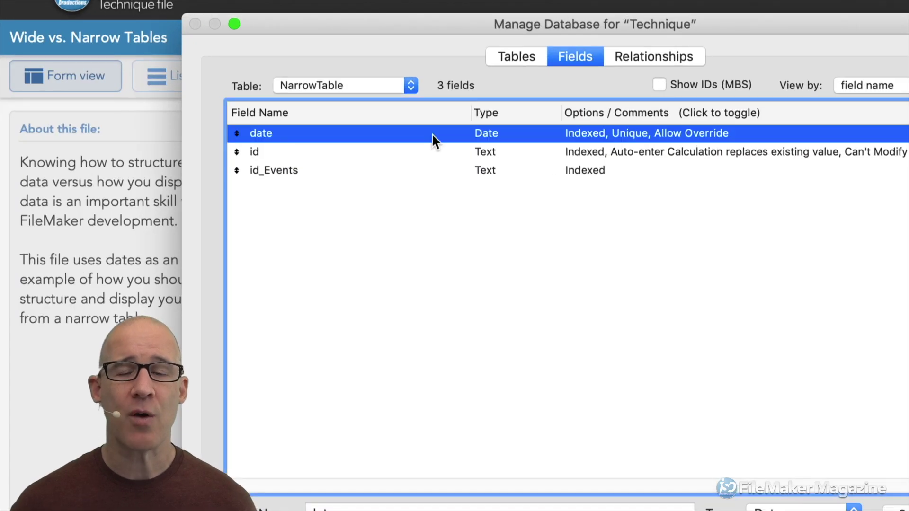
Inspect the date field's validation: unique value required, checked only during data entry.
double_click(377, 132)
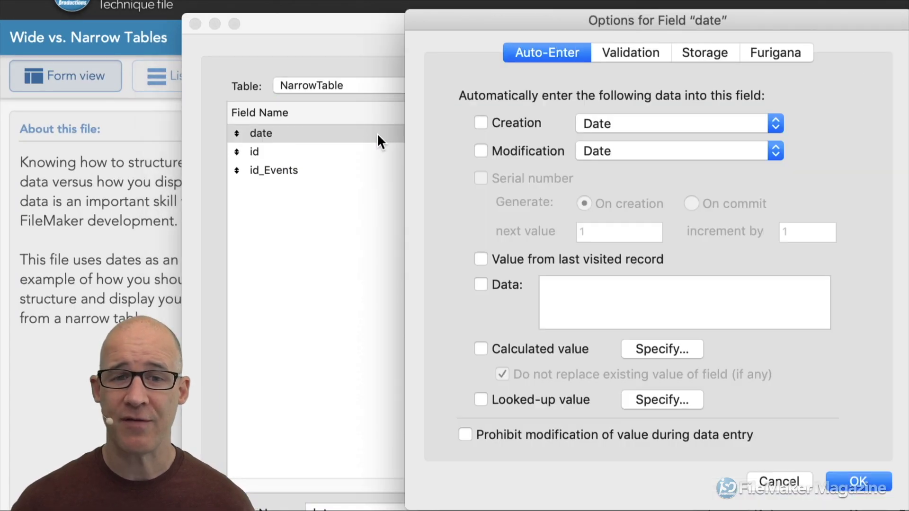
left_click(632, 52)
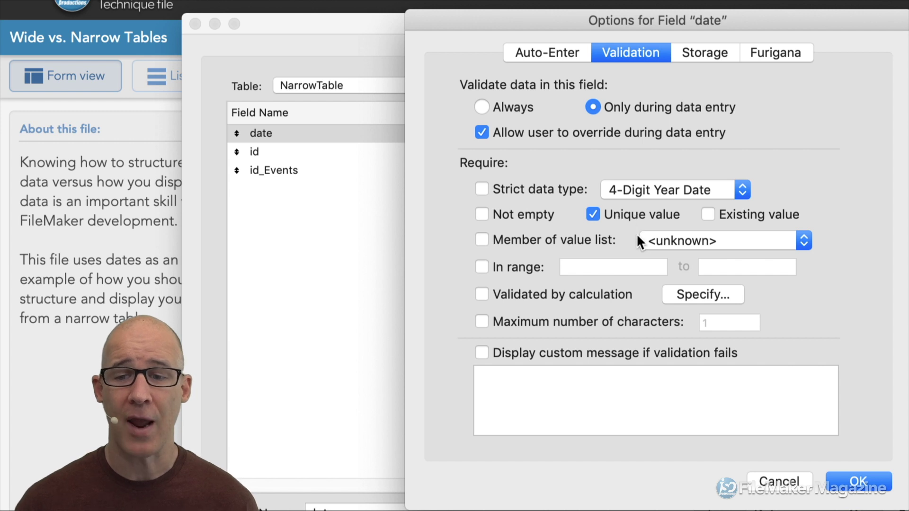
left_click(845, 478)
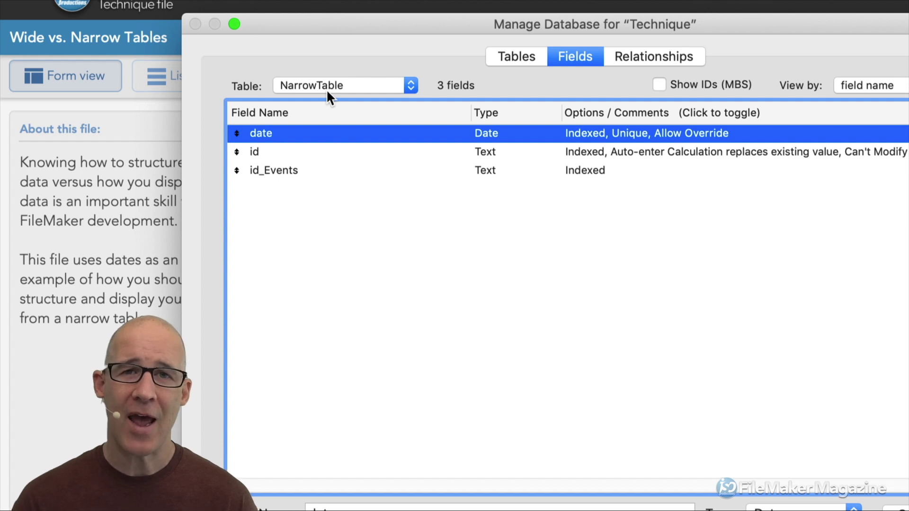
Switch the field list to the Events table and select the Display calculation field.
left_click(324, 86)
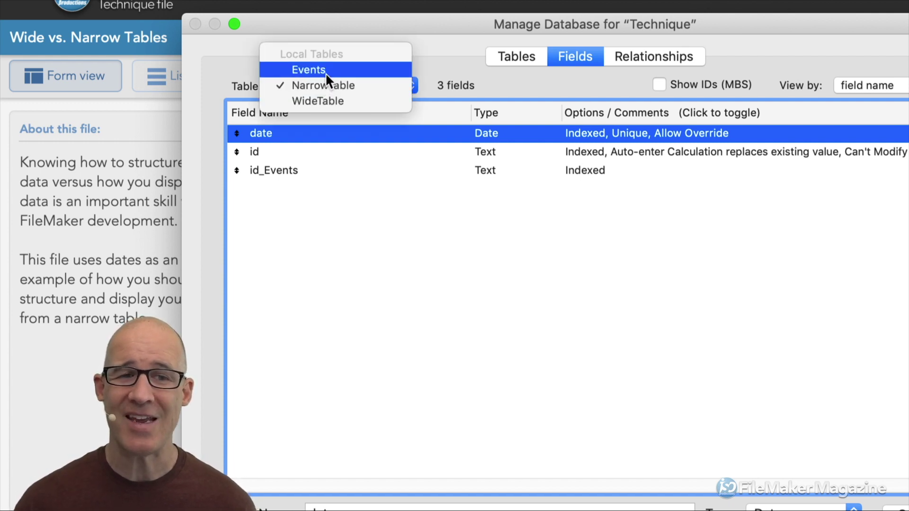
left_click(325, 72)
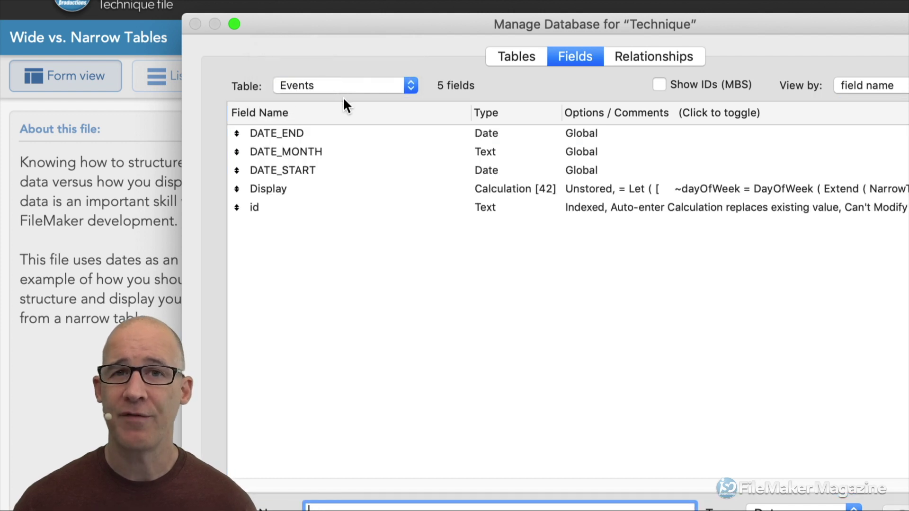
left_click(288, 189)
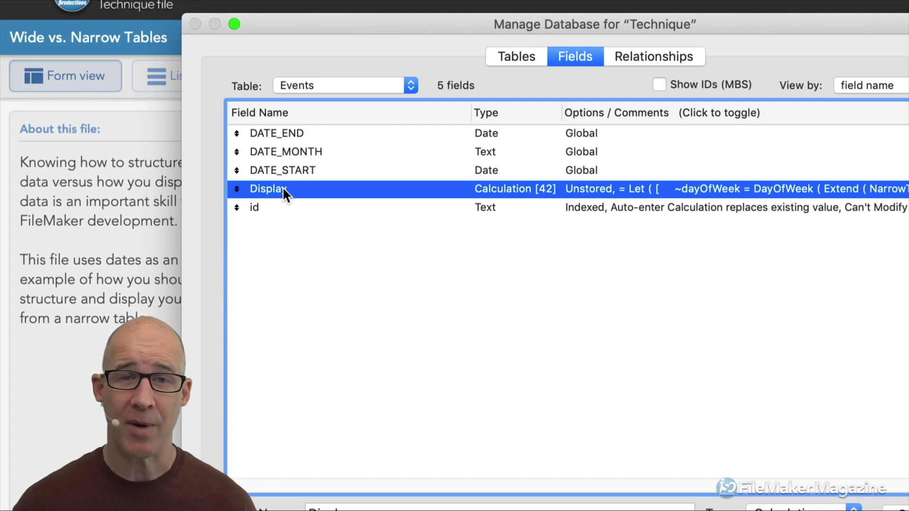
Review the Display field's Let formula, then close Manage Database without changes.
double_click(308, 187)
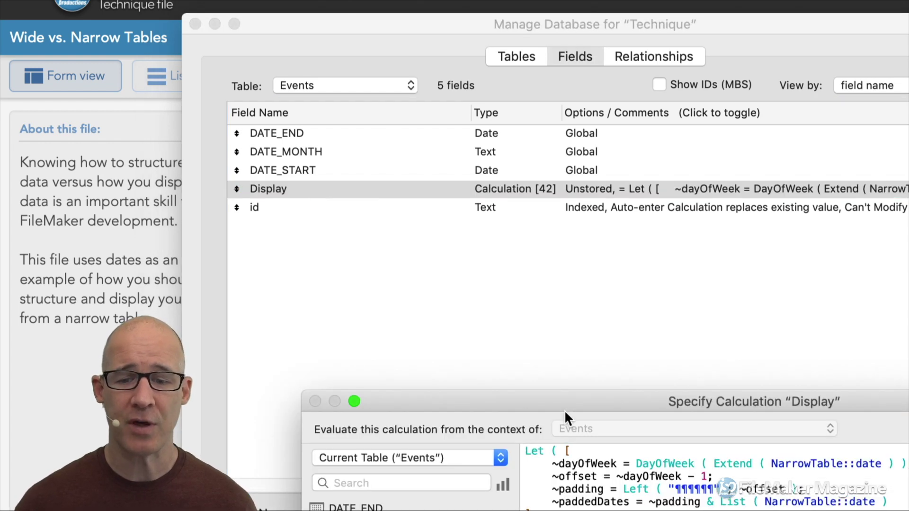
left_click_drag(564, 410, 552, 14)
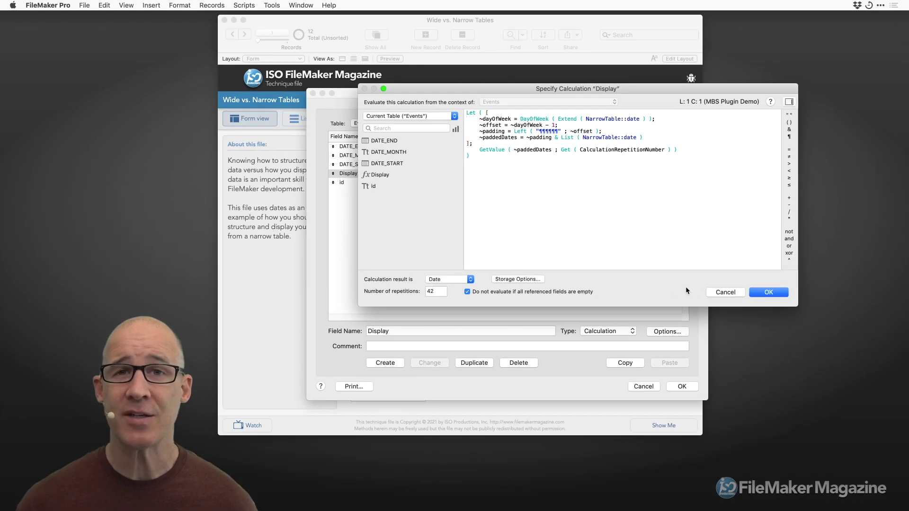
left_click(767, 292)
left_click(680, 391)
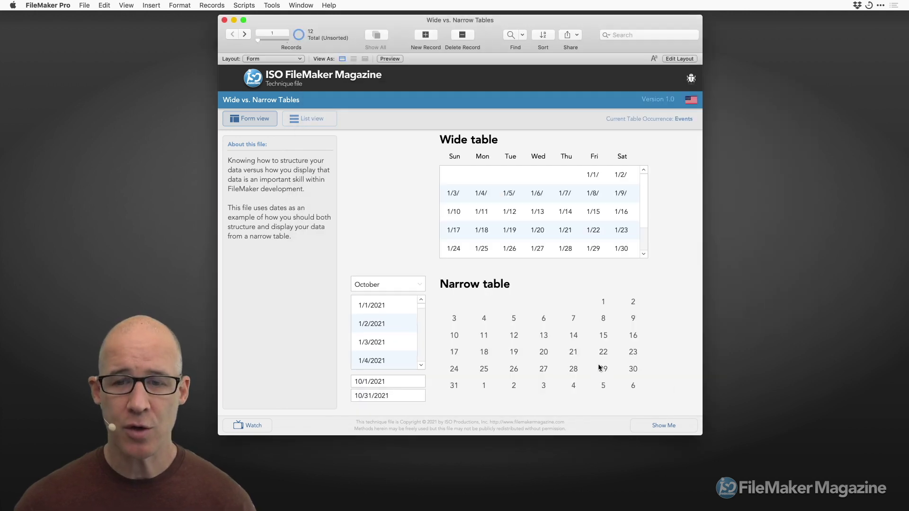
Enter Layout mode, select a grid Display field, and narrow the FileMaker window.
key("super+l")
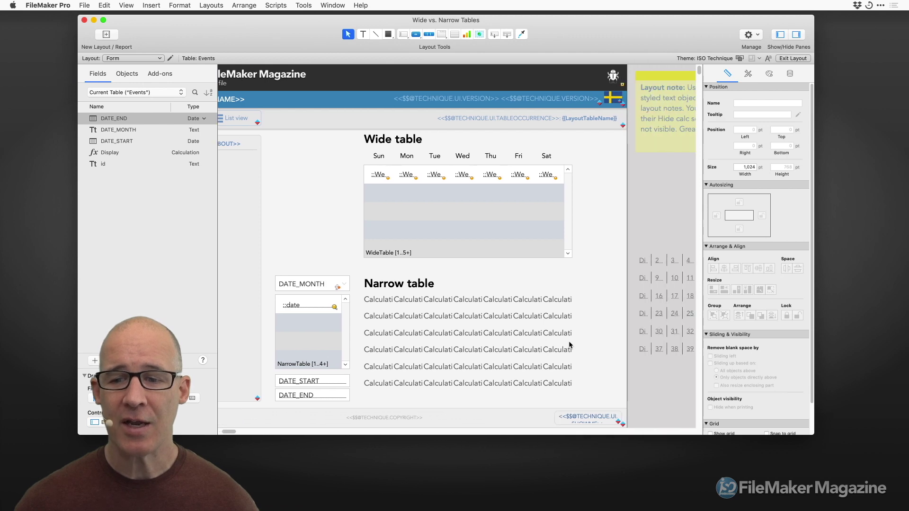
scroll(570, 345, "right", 10)
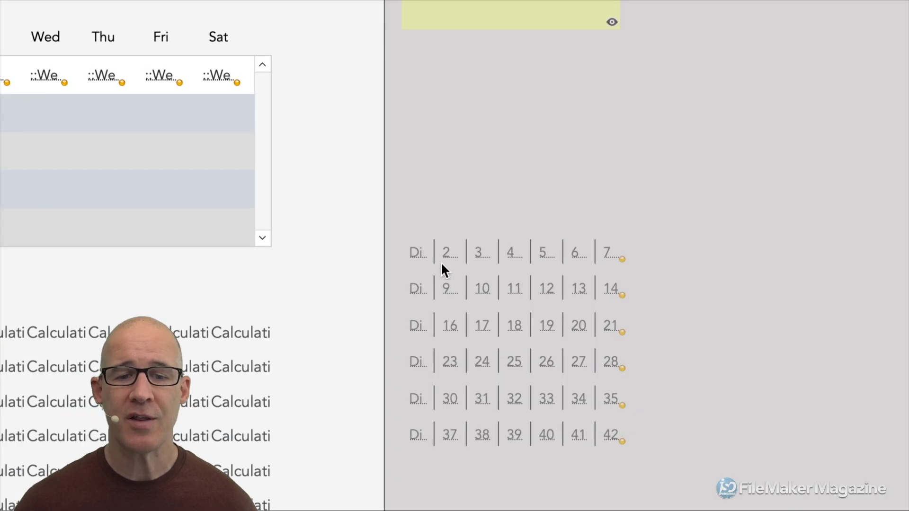
left_click(426, 253)
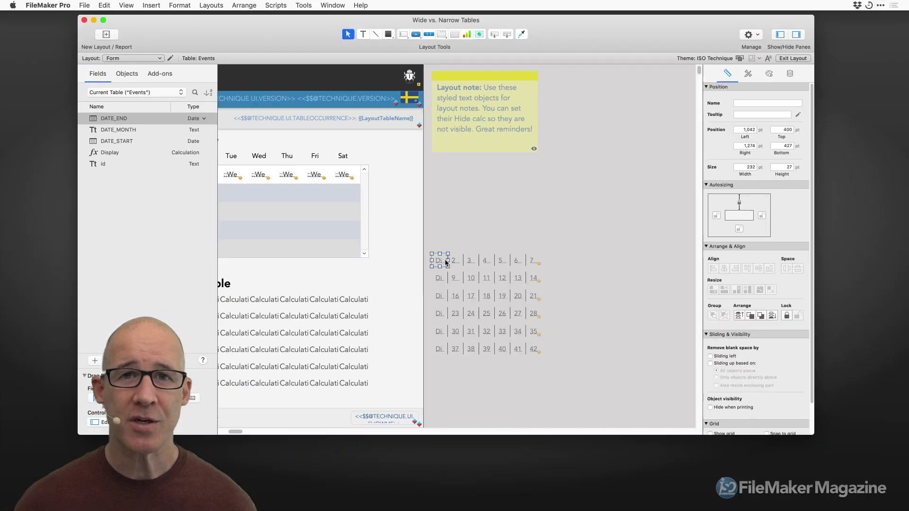
left_click(703, 144)
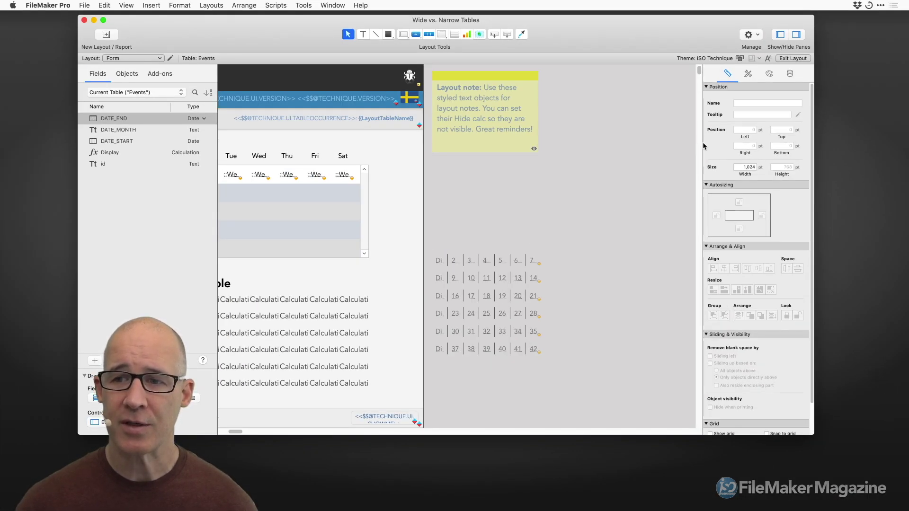
left_click_drag(814, 312, 682, 307)
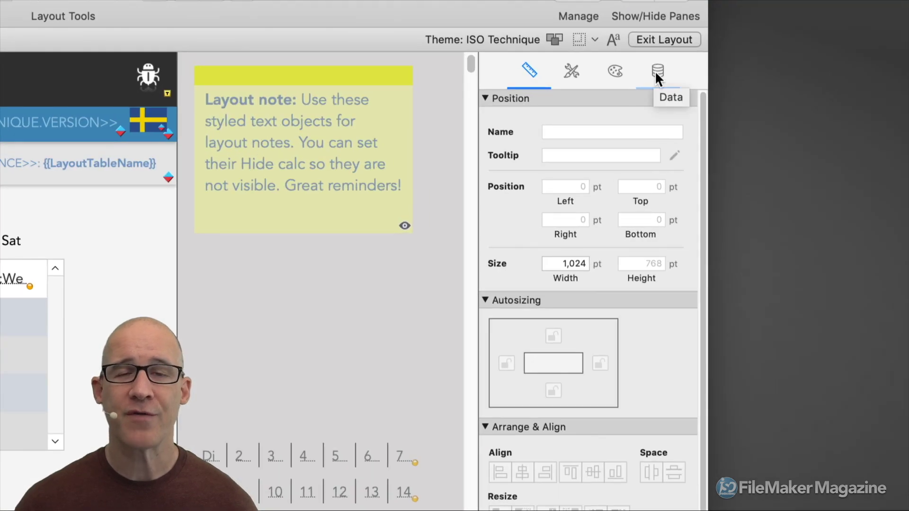
Show the Inspector's Data settings for a repeating Display field in the calendar grid.
left_click(656, 74)
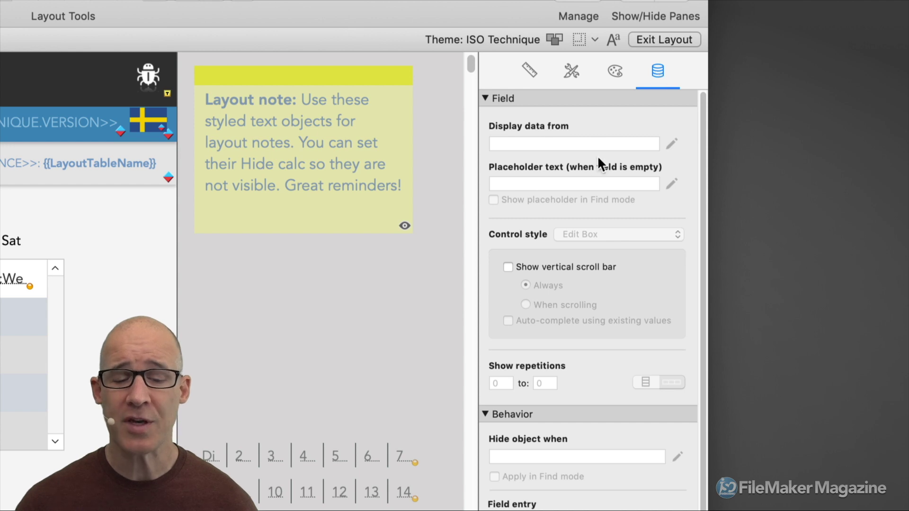
left_click(399, 448)
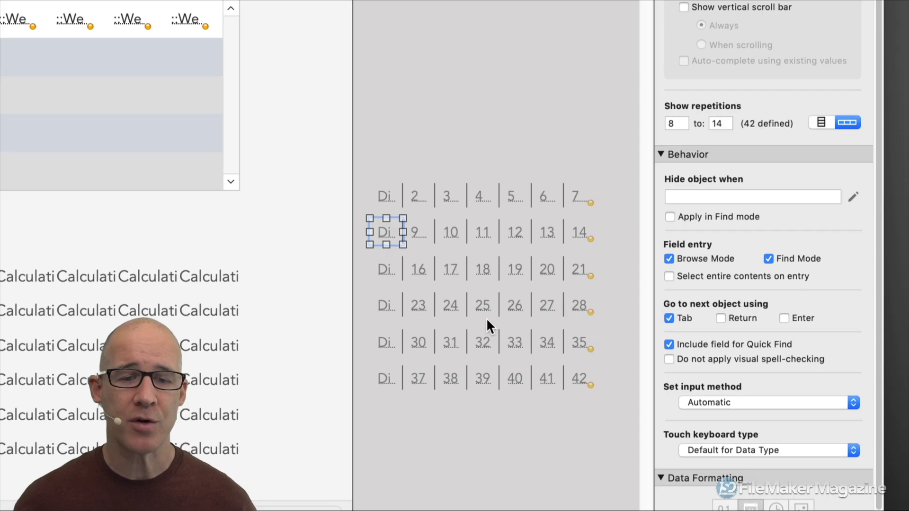
Check each grid row's Display repetition range, from 1–7 down to 36–42.
left_click(388, 197)
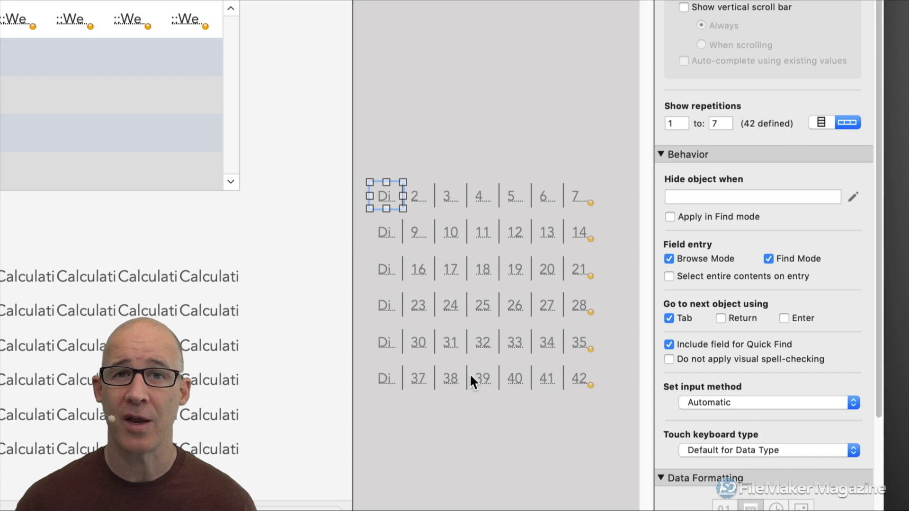
left_click(522, 233)
left_click(520, 268)
left_click(511, 308)
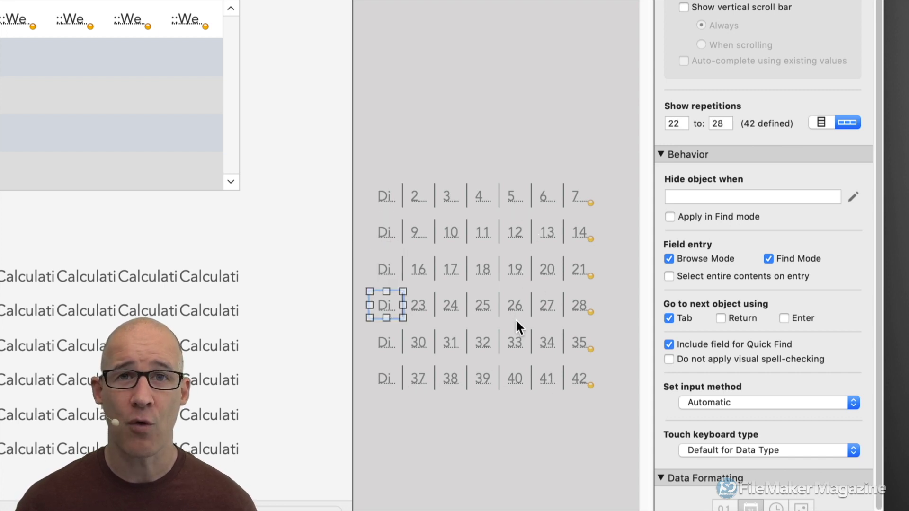
left_click(493, 350)
left_click(502, 374)
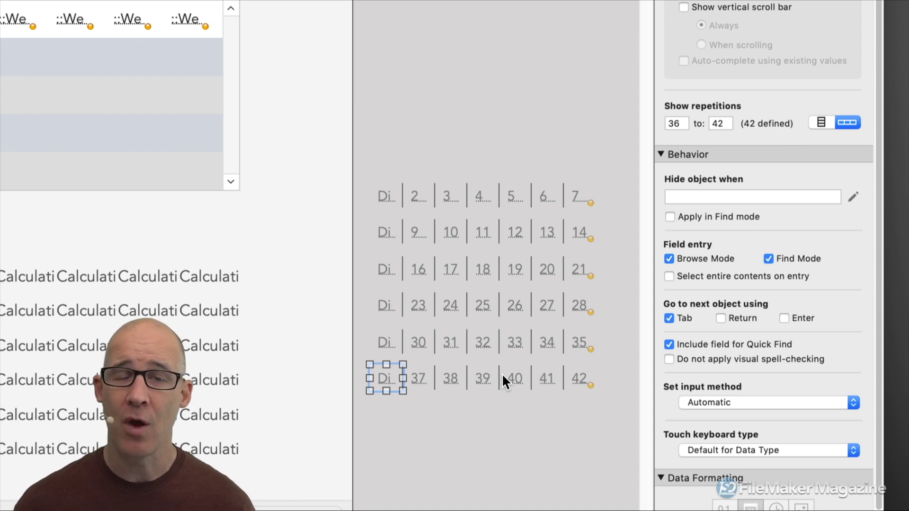
left_click(583, 192)
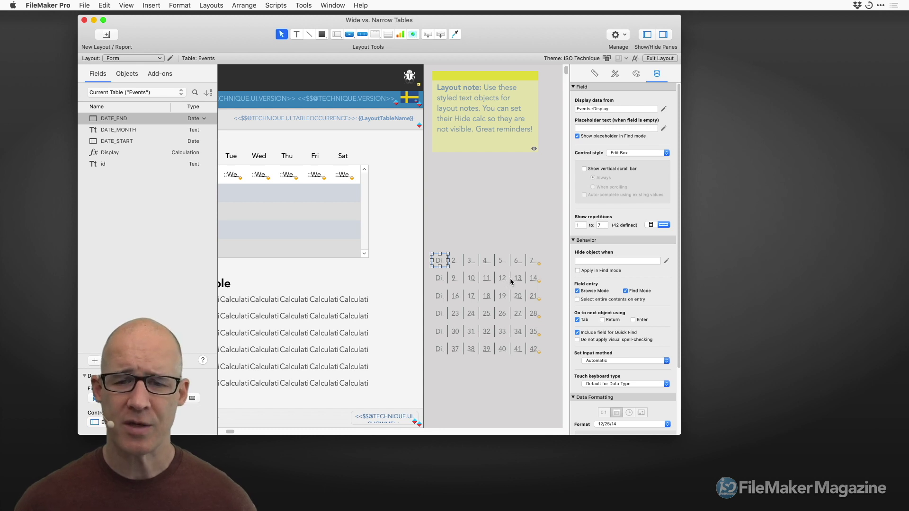
Recheck rows 8–14 through 36–42, then open the database's field definitions.
left_click(440, 280)
left_click(442, 295)
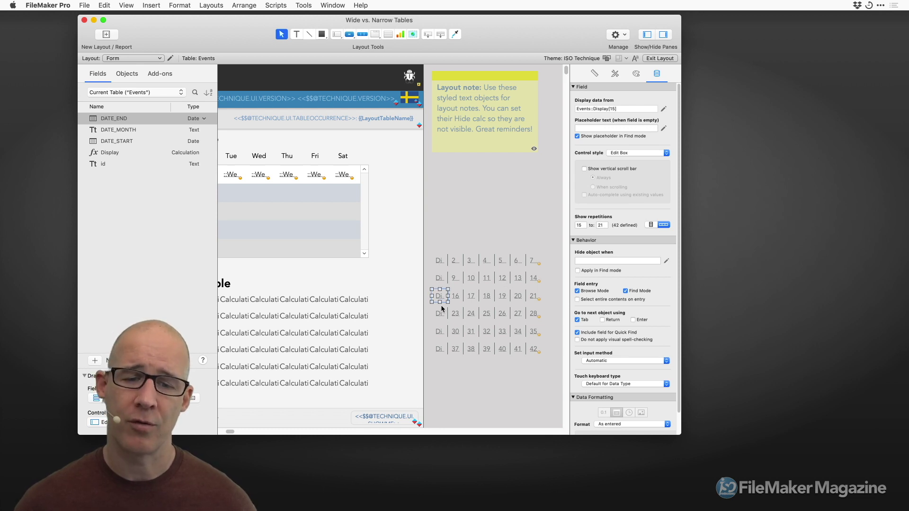
left_click(441, 313)
left_click(442, 332)
left_click(442, 349)
left_click(492, 374)
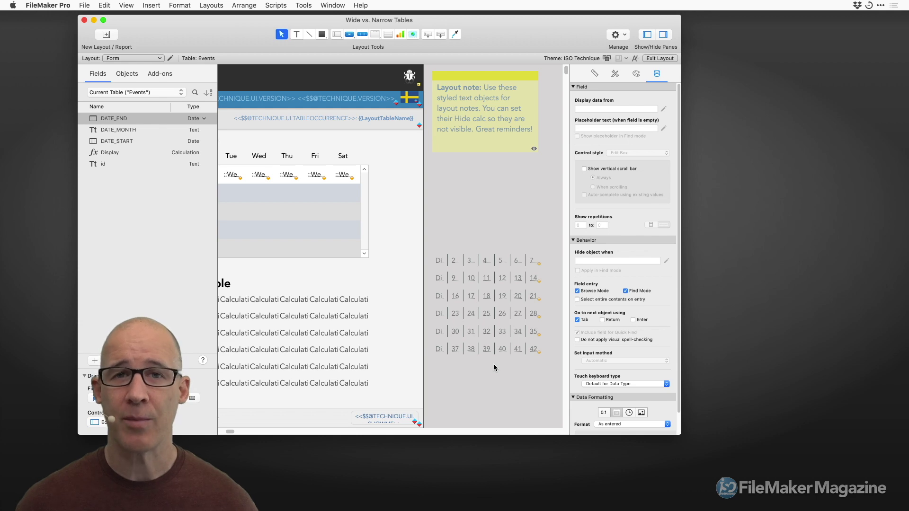
key("super+shift+d")
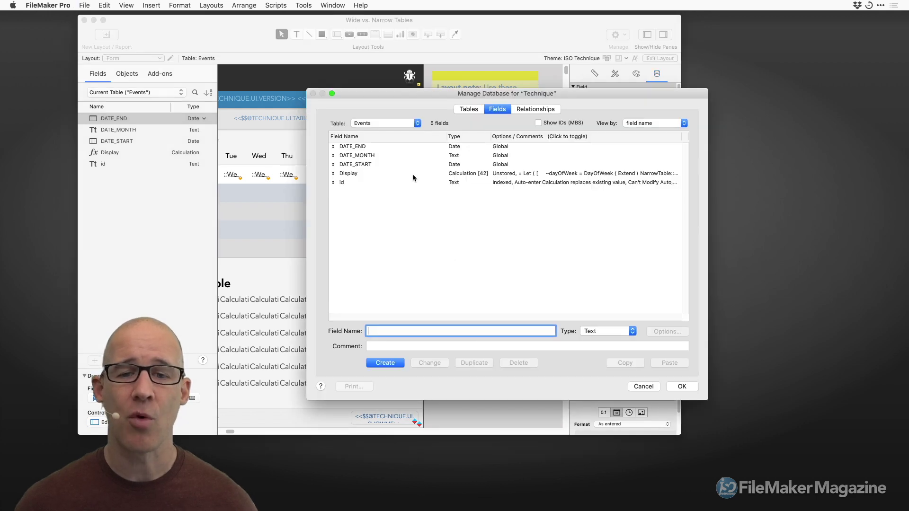
left_click(413, 174)
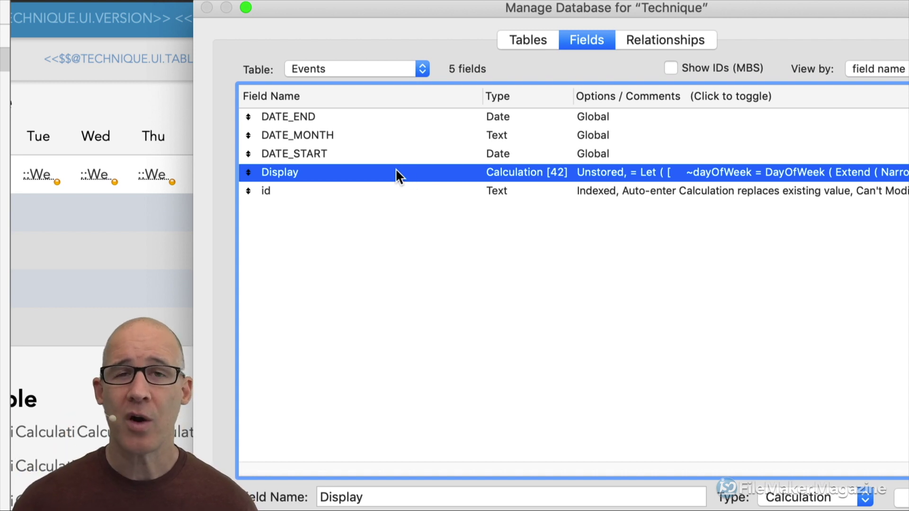
double_click(510, 172)
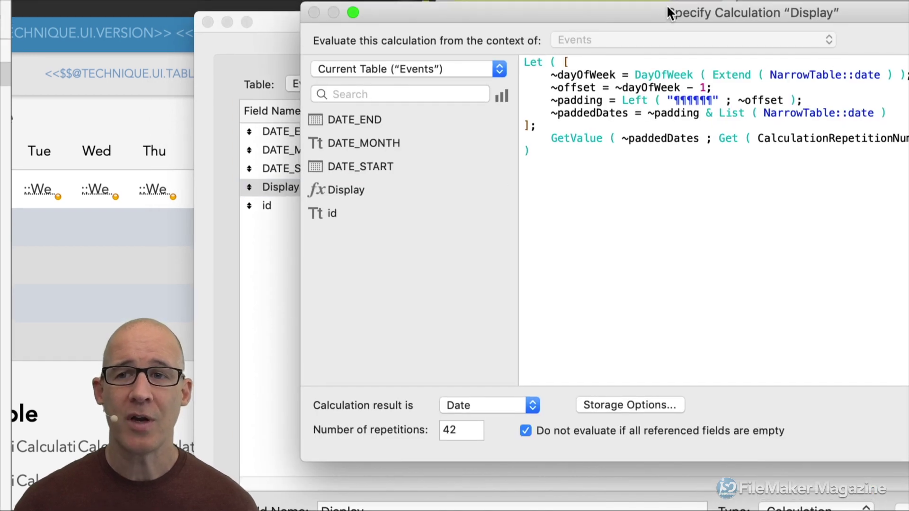
Move the Specify Calculation window left and highlight the Extend function in the formula.
left_click_drag(668, 12, 431, 16)
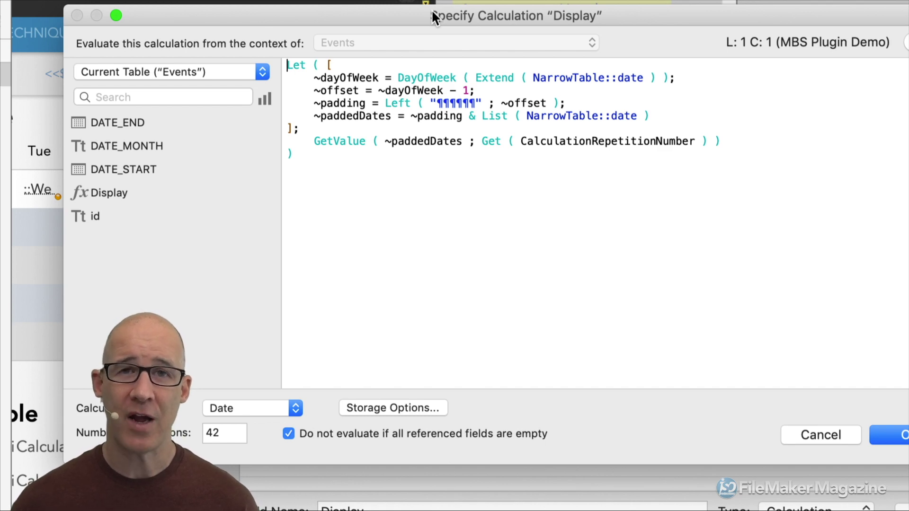
double_click(503, 78)
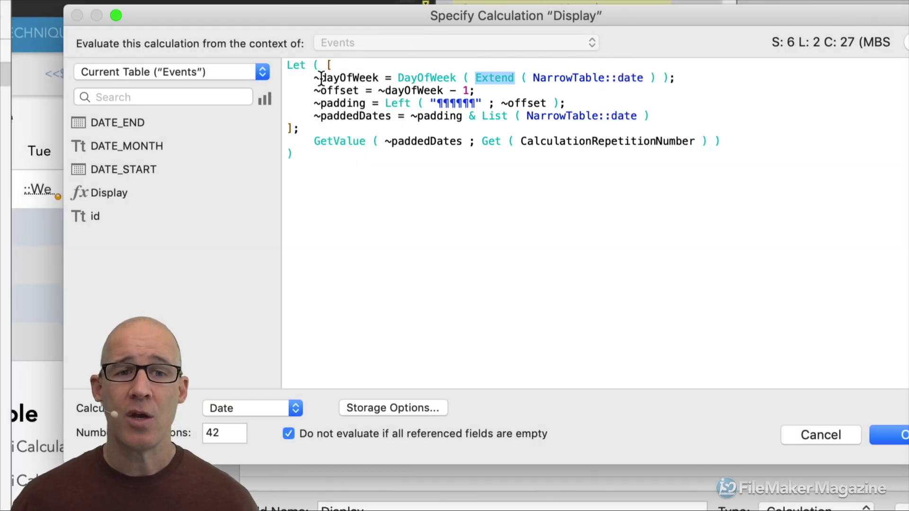
Highlight ~dayOfWeek, NarrowTable::date and the ~dayOfWeek - 1 offset, then close the calculation unchanged.
left_click_drag(321, 78, 380, 79)
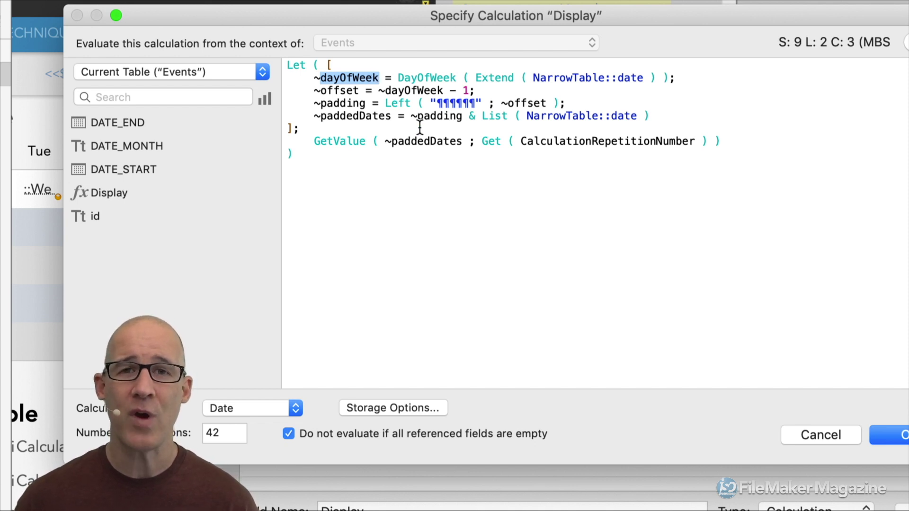
left_click(559, 77)
left_click_drag(559, 77, 621, 77)
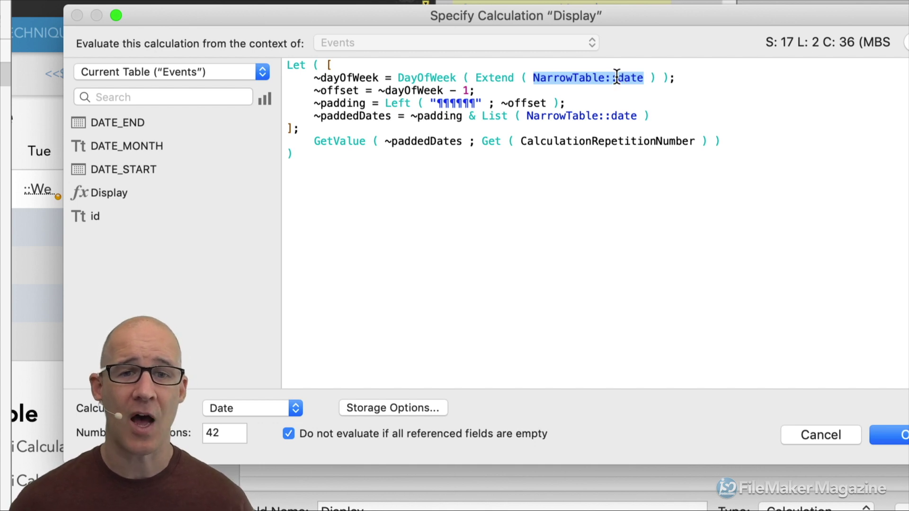
left_click_drag(380, 91, 468, 92)
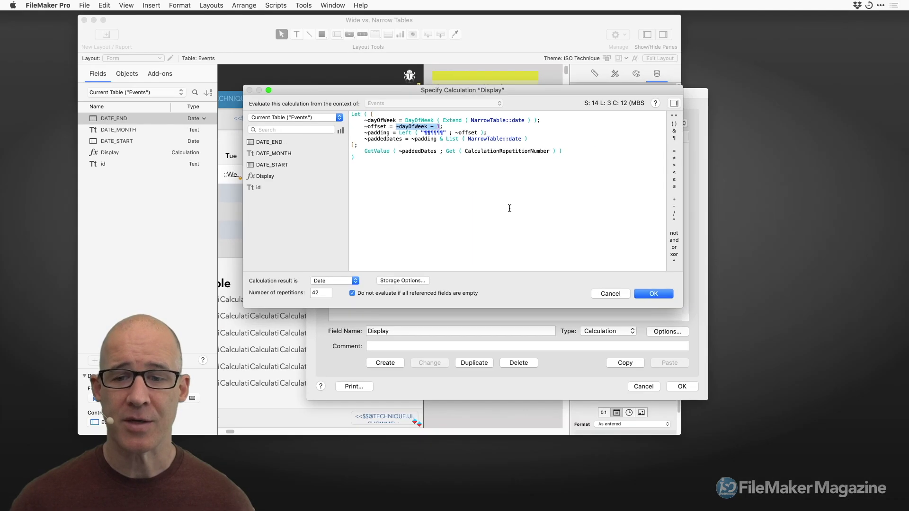
left_click(900, 434)
Close the database definitions back to the layout, then reopen them for the Events table.
left_click(691, 385)
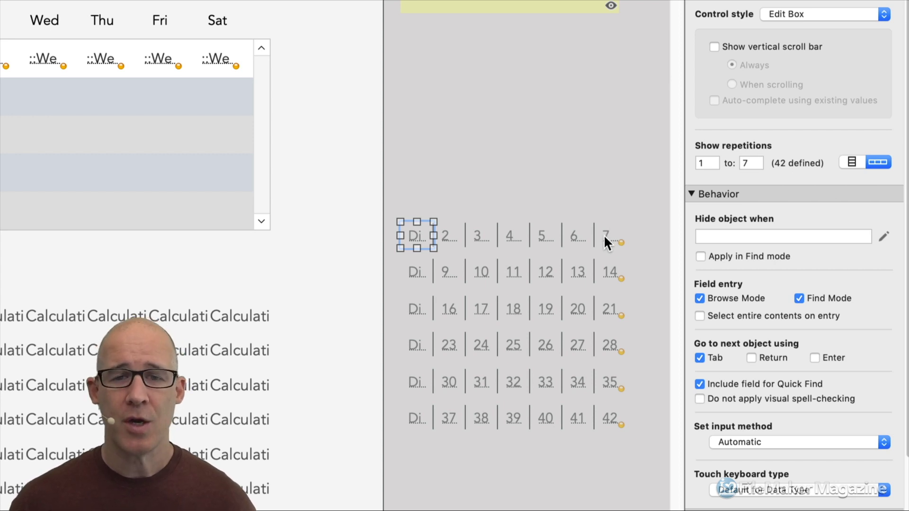
key("super+shift+d")
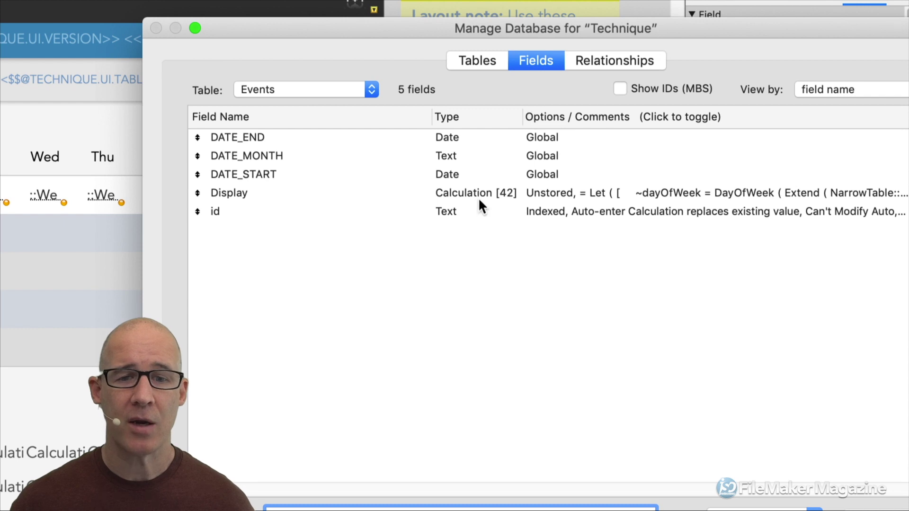
Select the Display field's entire Let formula for reuse, then close the calculation and Manage Database.
double_click(478, 195)
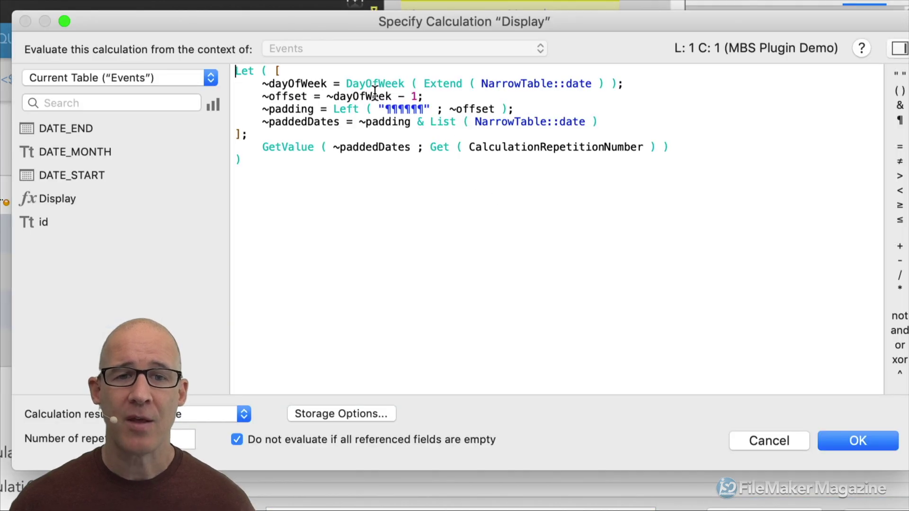
left_click_drag(446, 18, 523, 17)
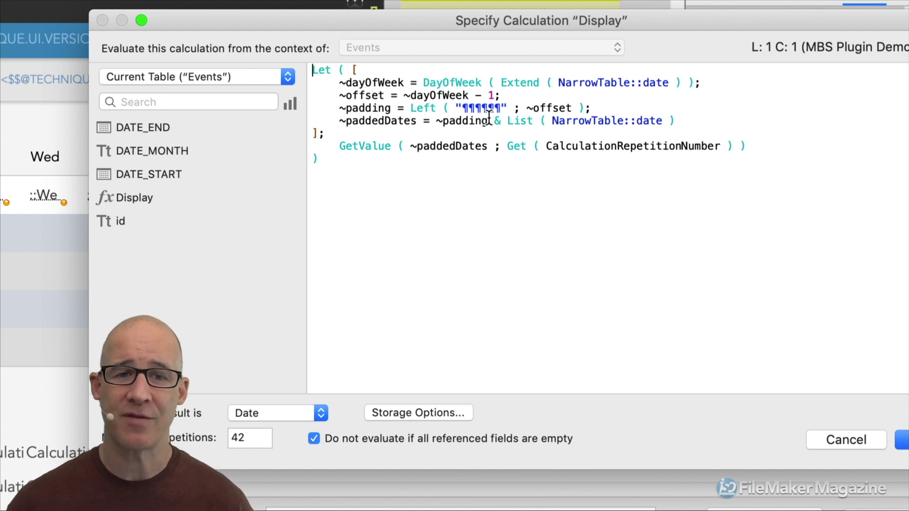
left_click_drag(339, 108, 391, 108)
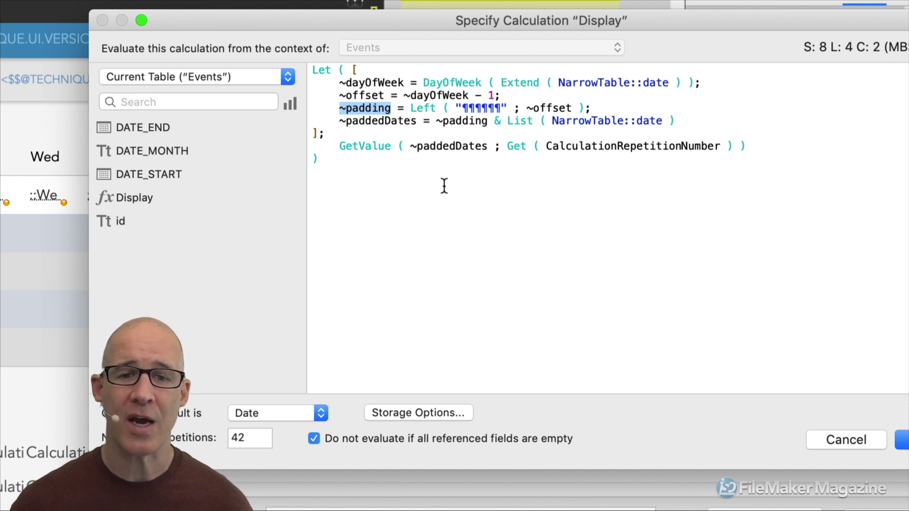
left_click_drag(402, 158, 307, 62)
key("super+c")
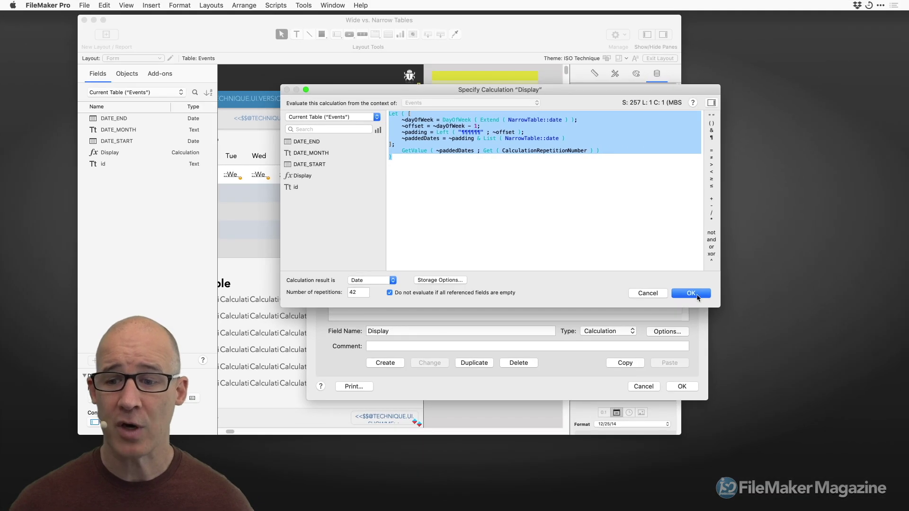
left_click(905, 439)
left_click(682, 387)
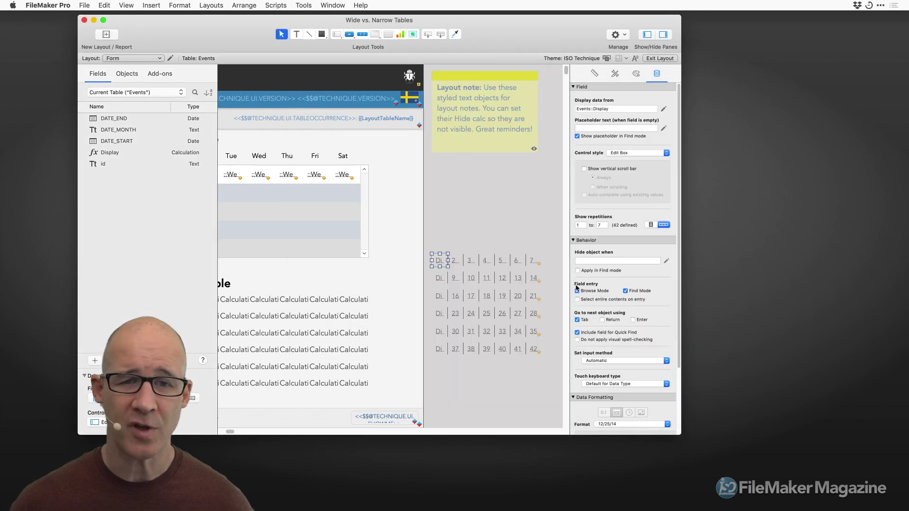
Replace the Data Viewer's existing watch expression with the pasted Display Let formula.
left_click(304, 5)
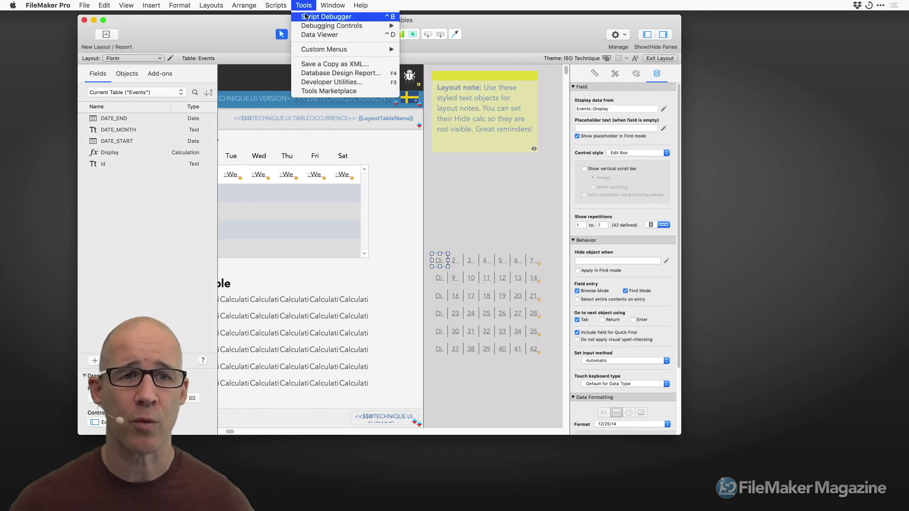
left_click(320, 34)
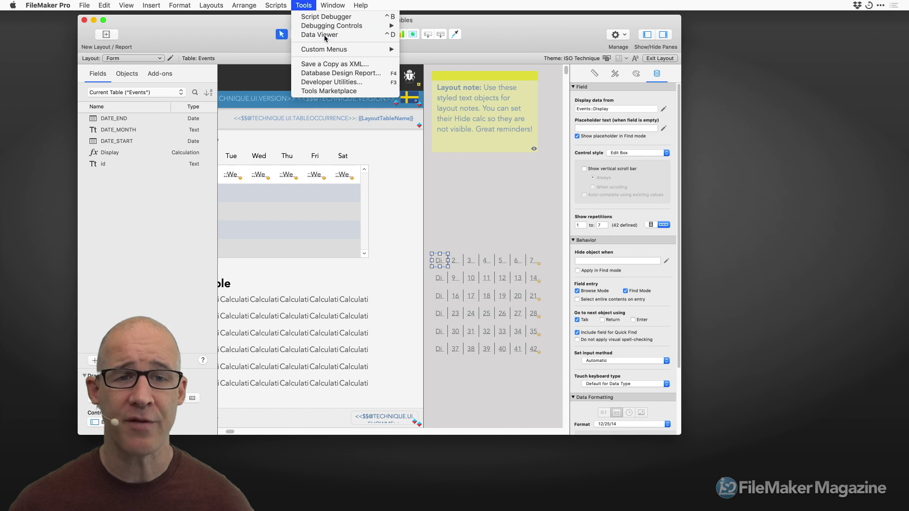
left_click_drag(304, 141, 371, 113)
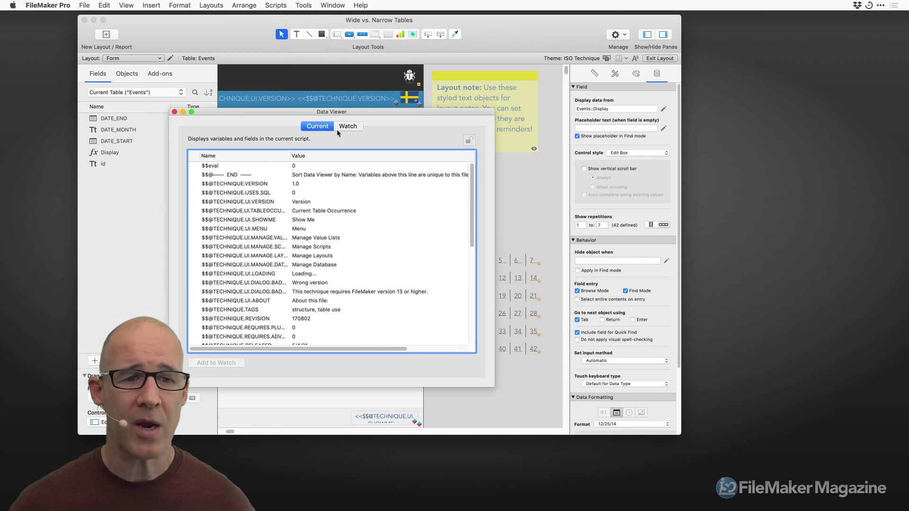
left_click(340, 127)
double_click(289, 168)
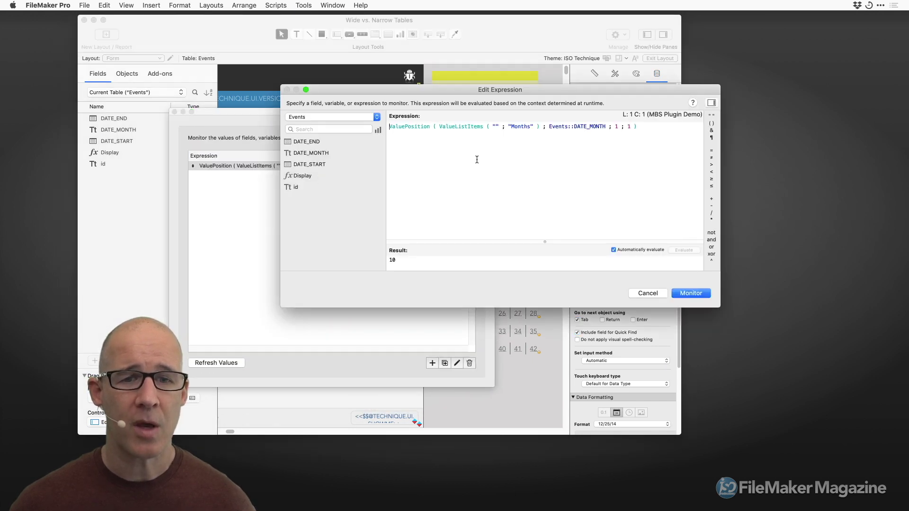
key("super+a")
key("super+v")
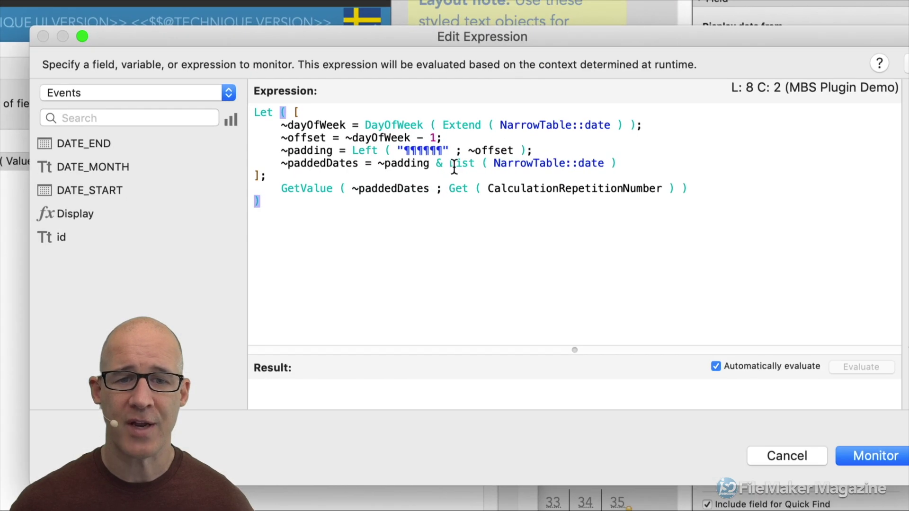
Enlarge the expression editor's result area and highlight the ~dayOfWeek variable.
left_click_drag(527, 290, 529, 236)
left_click_drag(565, 269, 564, 246)
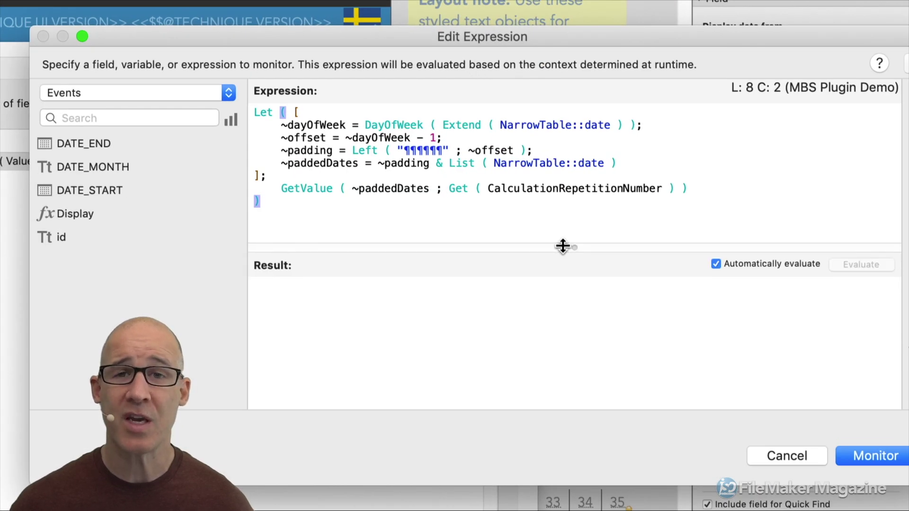
left_click_drag(488, 34, 555, 30)
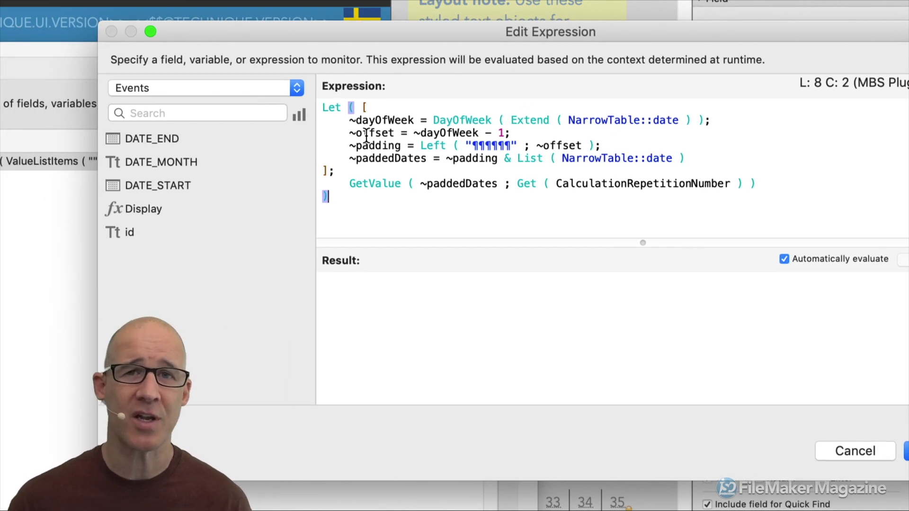
left_click_drag(416, 121, 353, 135)
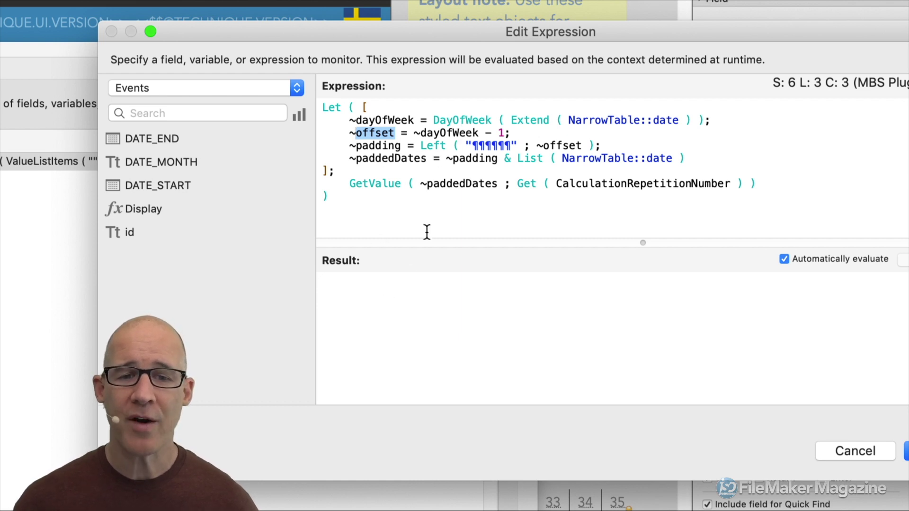
left_click(350, 185)
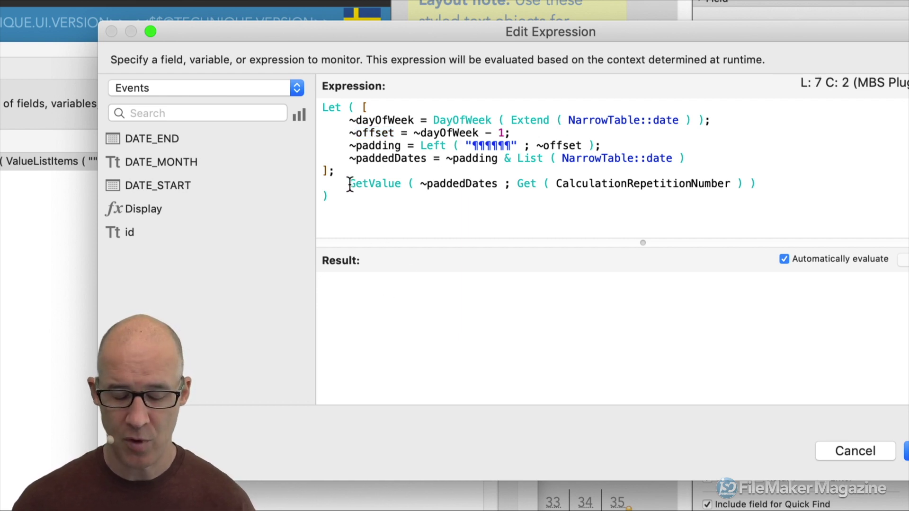
Comment out the GetValue line and return ~dayOfWeek instead, giving a result of 6.
key("super+slash")
left_click(358, 172)
key("Return")
key("Tab")
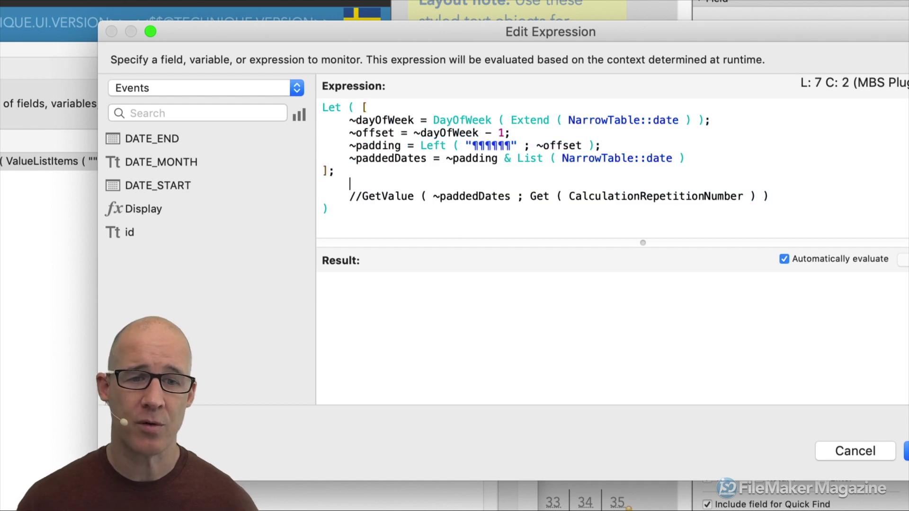
type("~day")
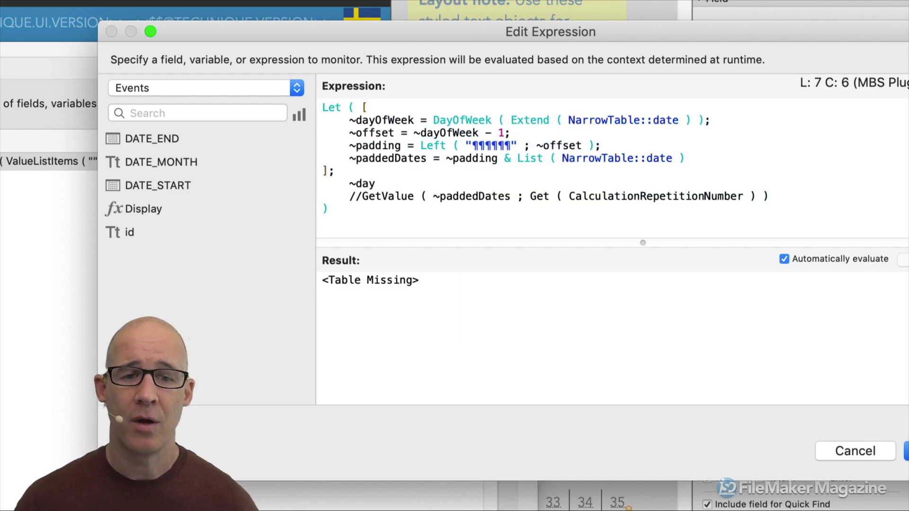
type("OfWeek")
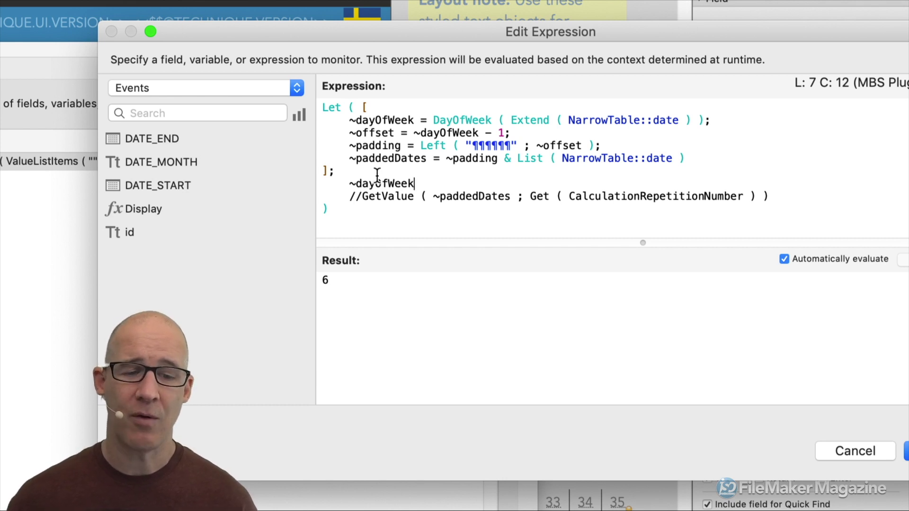
left_click_drag(328, 279, 317, 279)
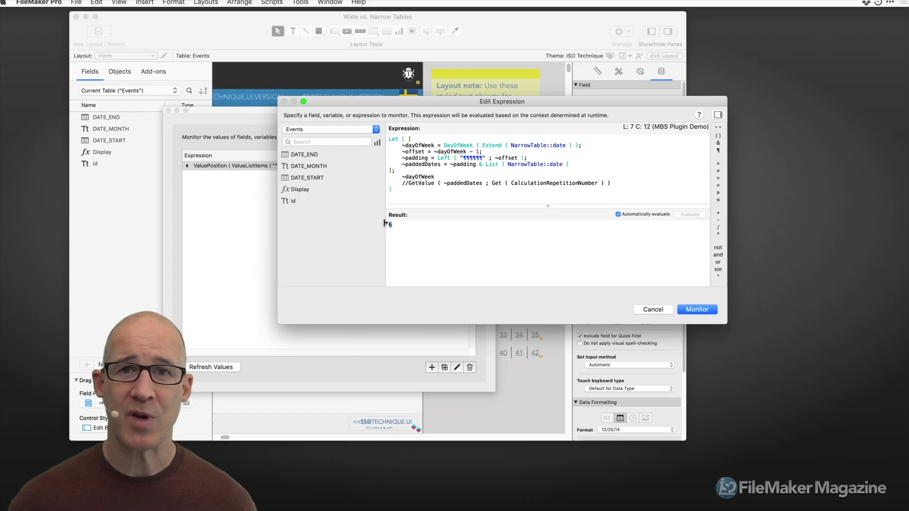
Monitor the ~dayOfWeek expression and show the Form layout in Browse mode beside the Data Viewer.
left_click(692, 306)
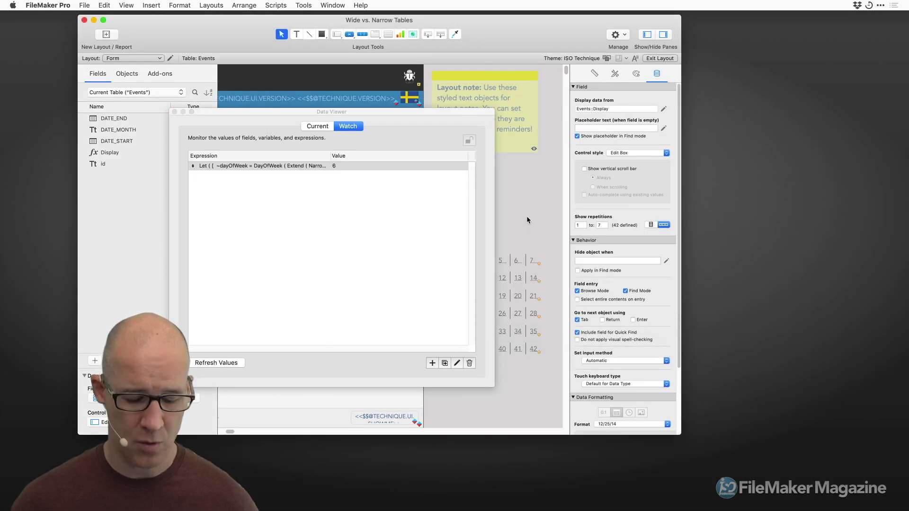
key("super+b")
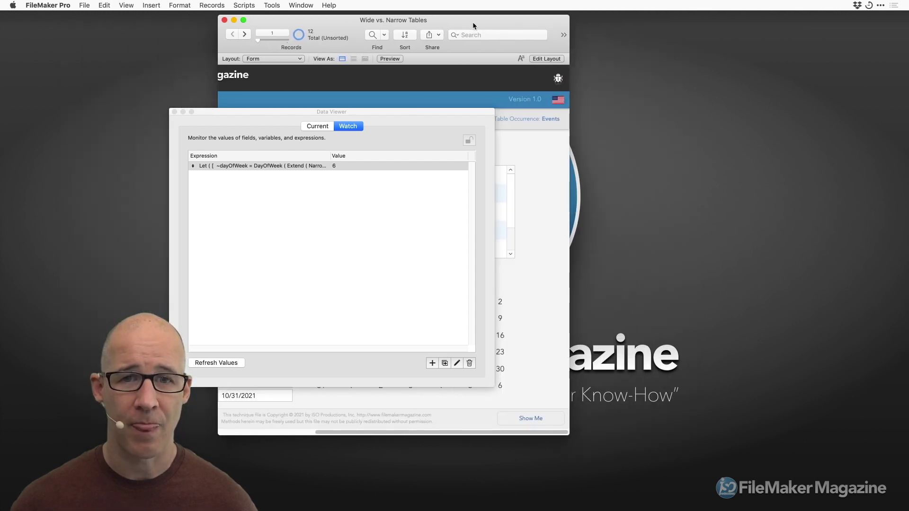
left_click_drag(473, 22, 610, 31)
left_click_drag(447, 113, 293, 88)
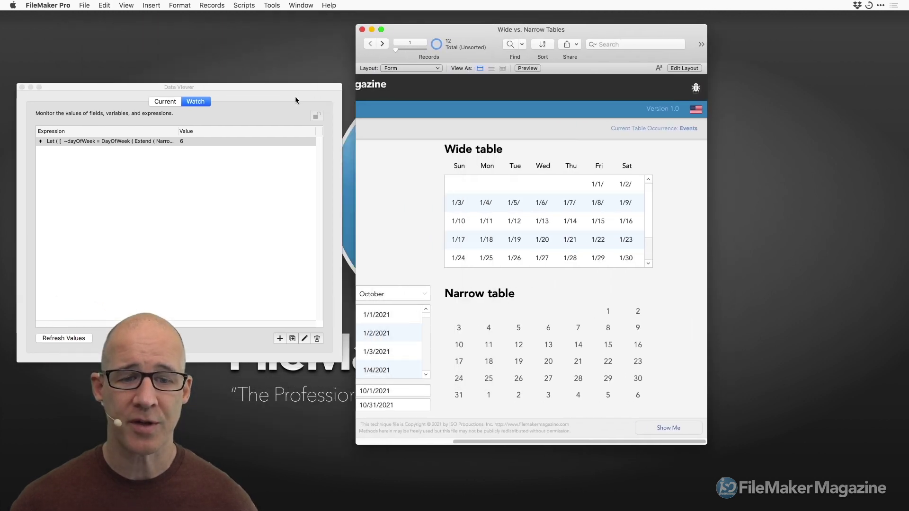
Activate the 1/1/2021 portal row, then bring up Manage Layouts.
left_click(397, 319)
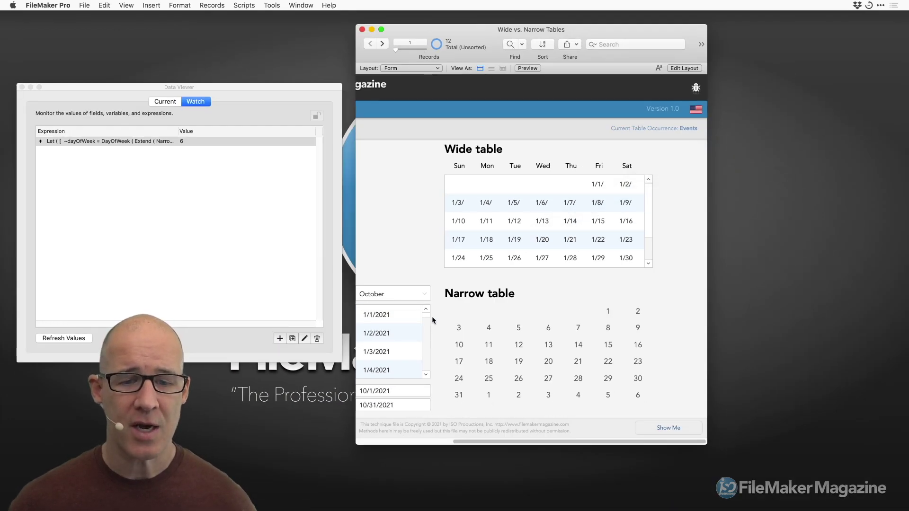
scroll(421, 318, "down", 1)
scroll(419, 318, "up", 1)
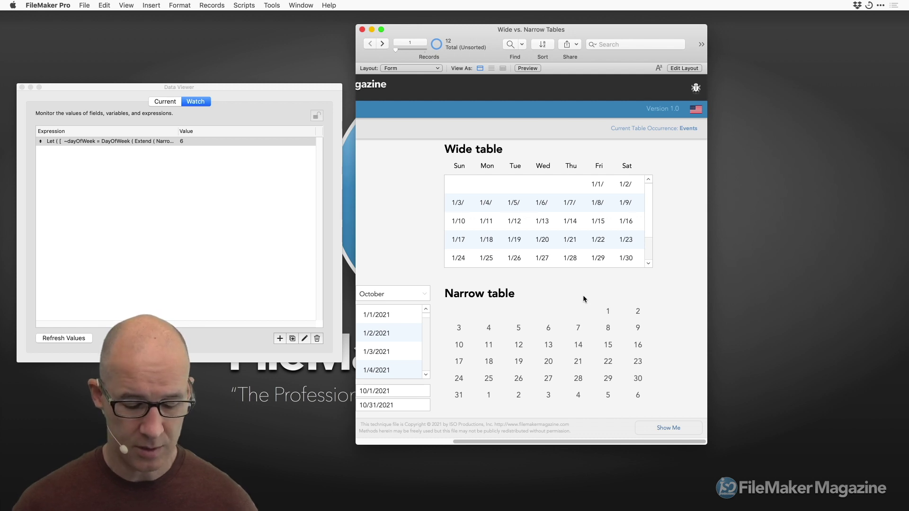
key("super+shift+l")
Open NarrowTable in a new window and visit records 1/2/2021 and 3/31/2021 to watch the value change.
left_click(583, 252)
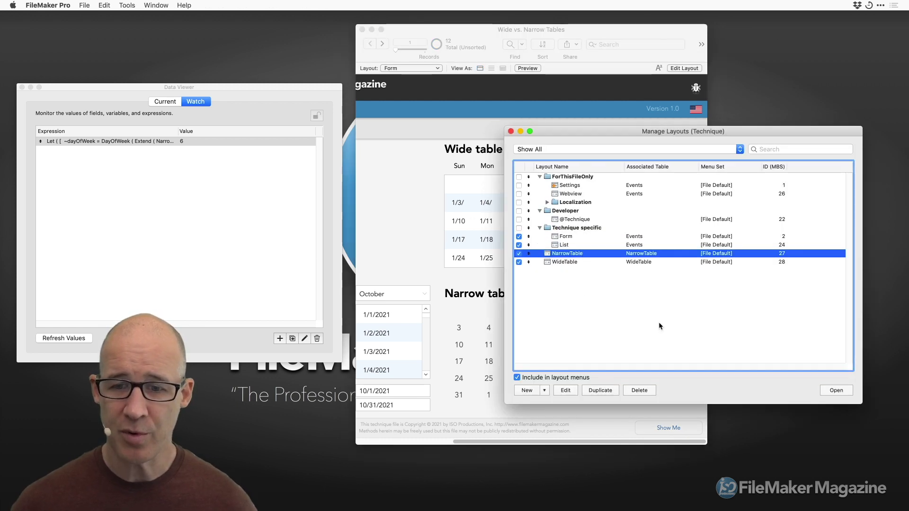
left_click(842, 390)
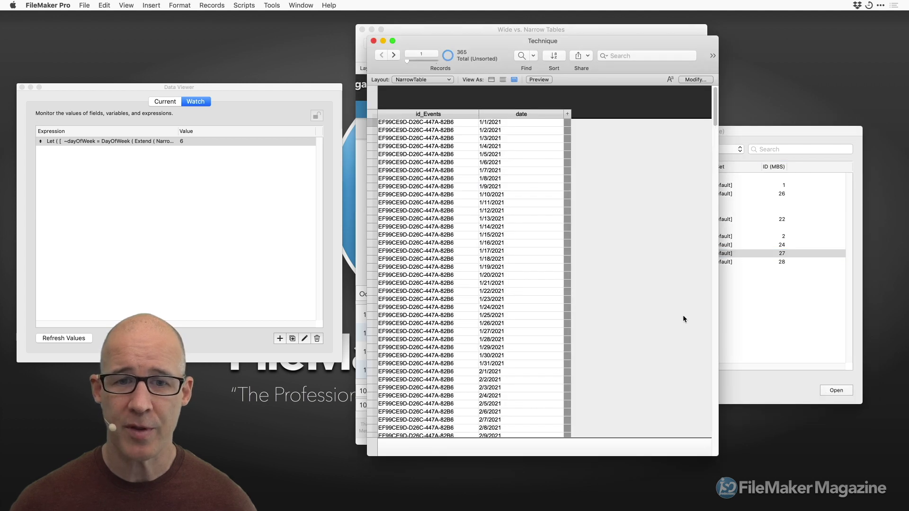
left_click(485, 132)
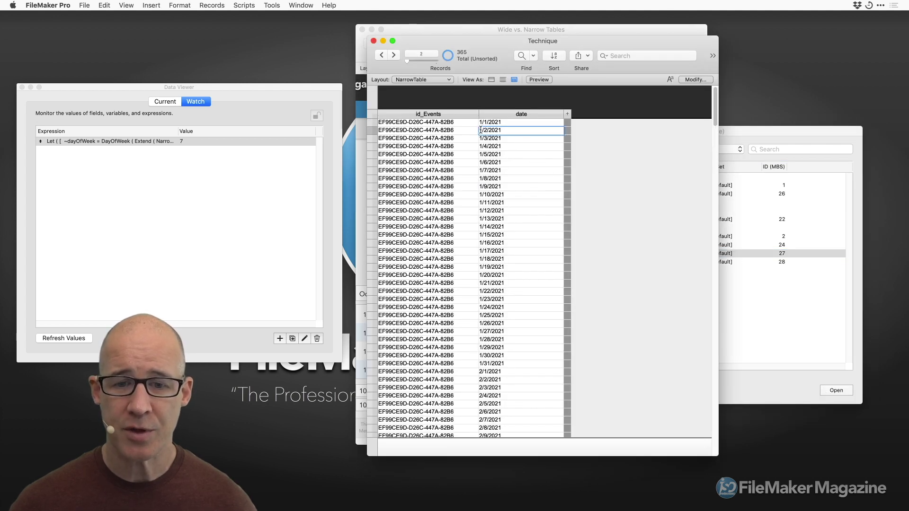
scroll(487, 142, "down", 20)
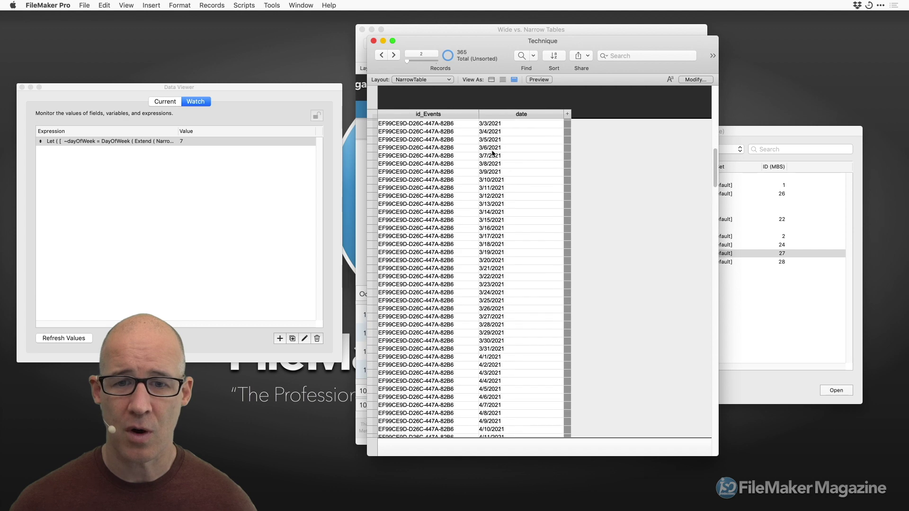
left_click_drag(614, 41, 681, 34)
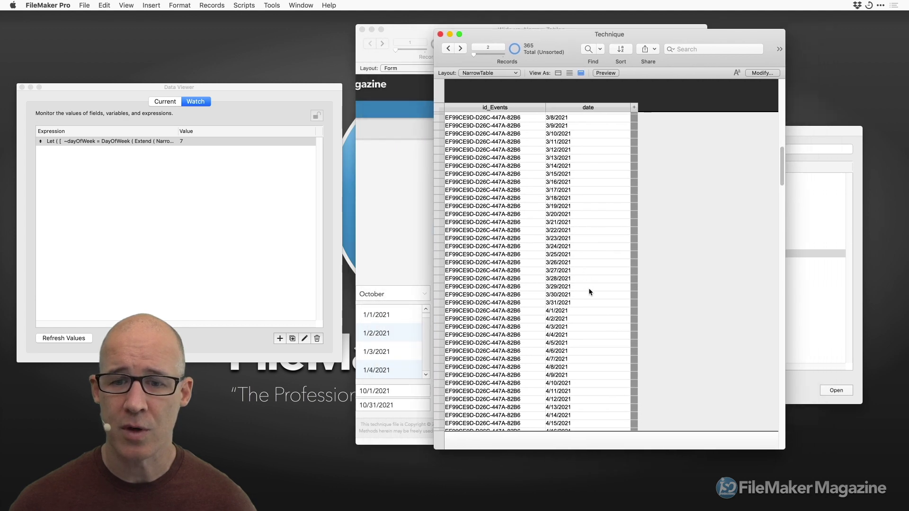
left_click(574, 276)
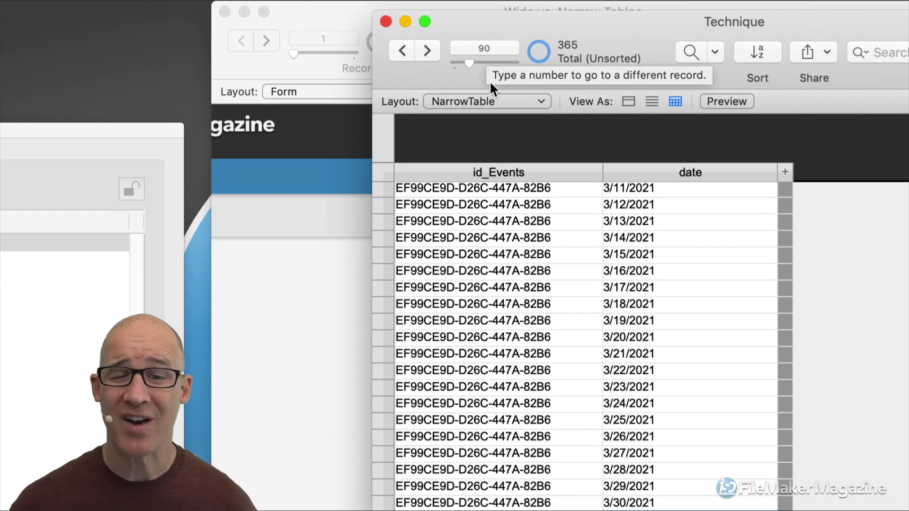
scroll(667, 227, "up", 4)
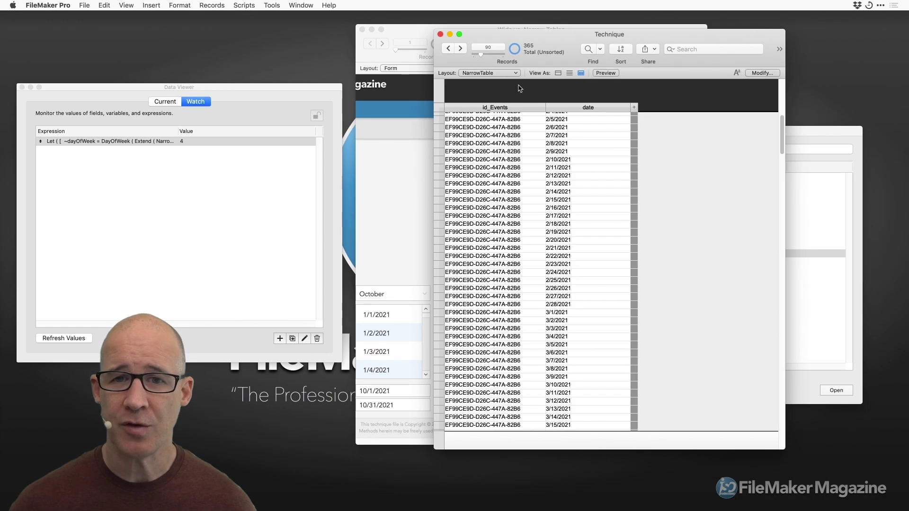
left_click_drag(464, 64, 427, 66)
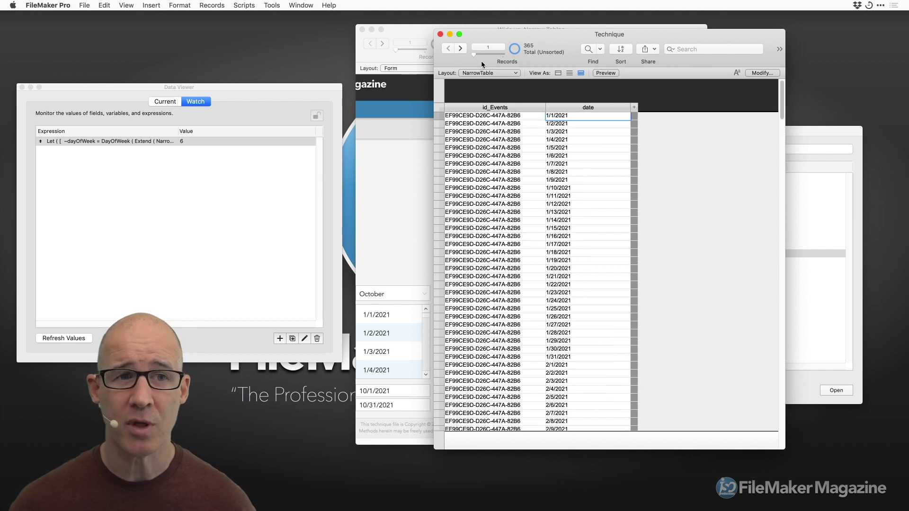
Omit the first 90 records, show the omitted set, and permanently delete all 90 of them.
key("super+shift+t")
left_click_drag(429, 80, 536, 114)
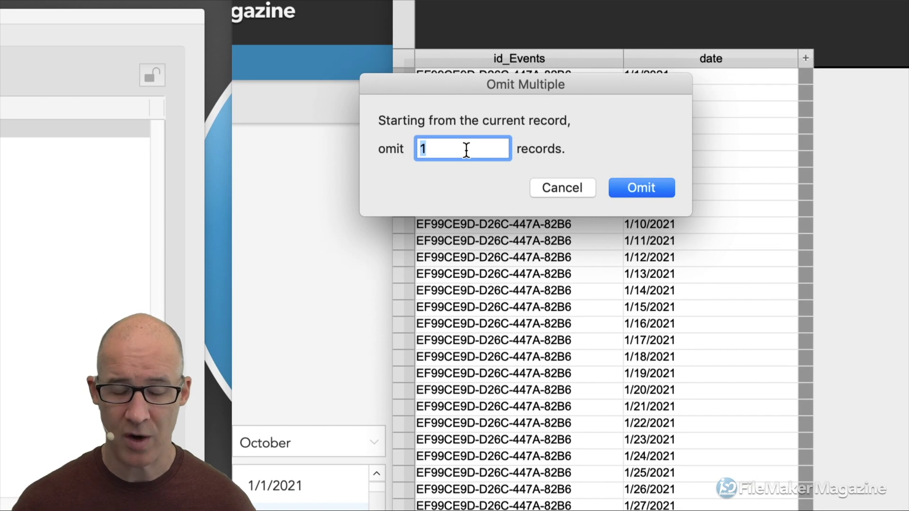
type("90")
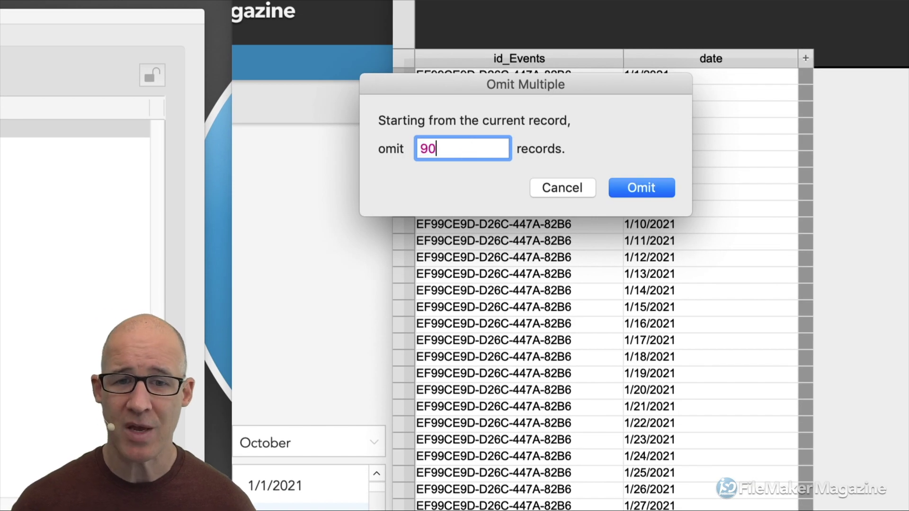
key("Return")
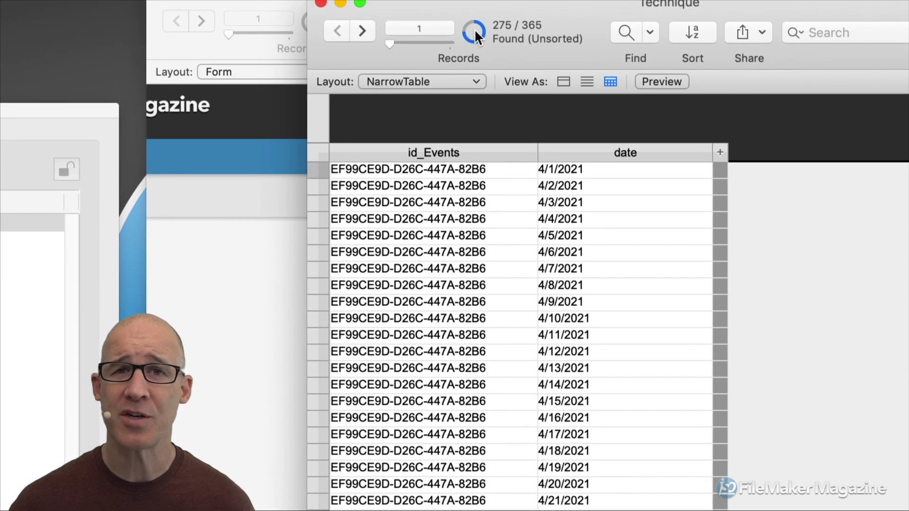
left_click(474, 29)
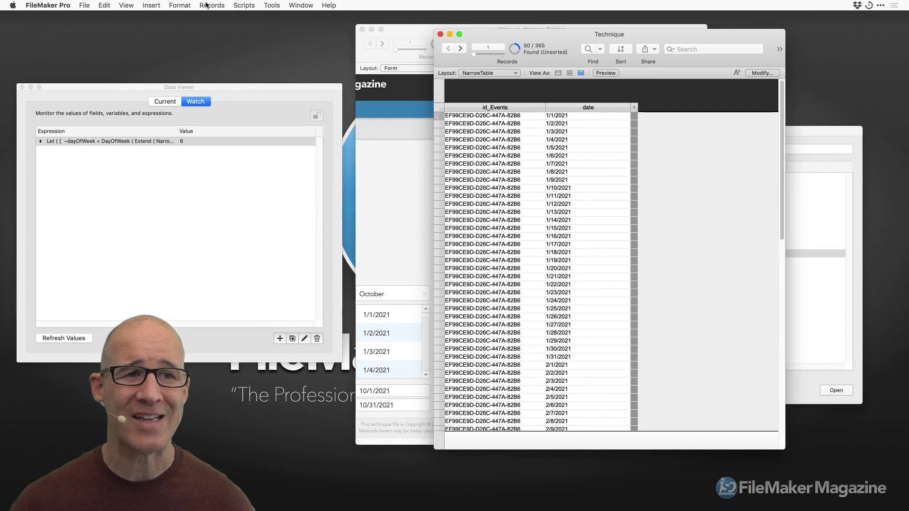
left_click(212, 5)
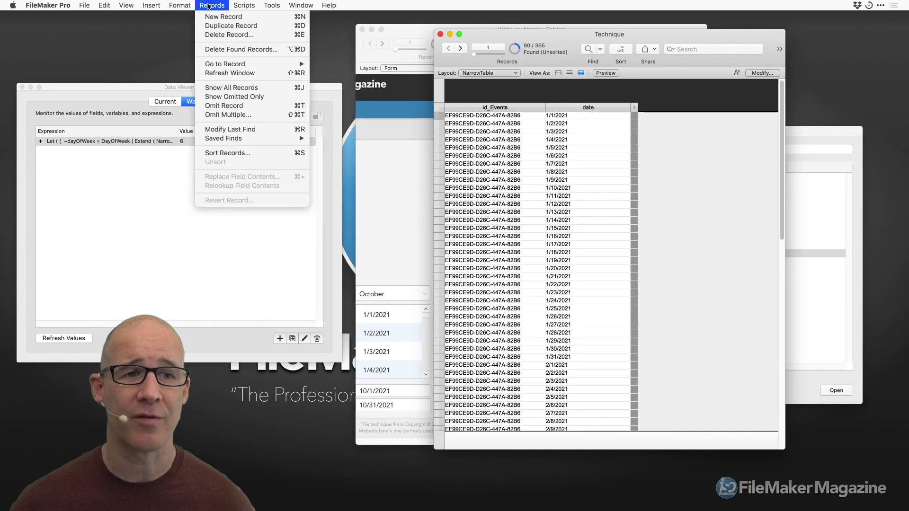
left_click(241, 49)
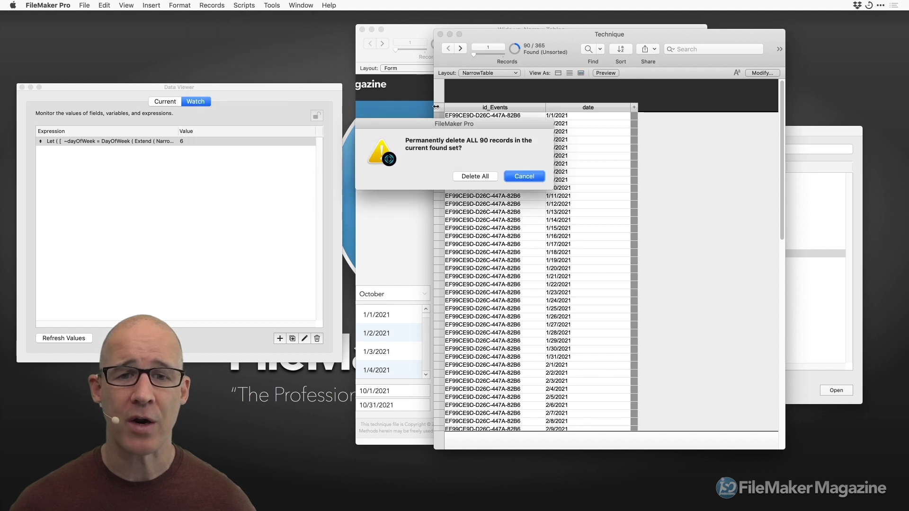
left_click(479, 177)
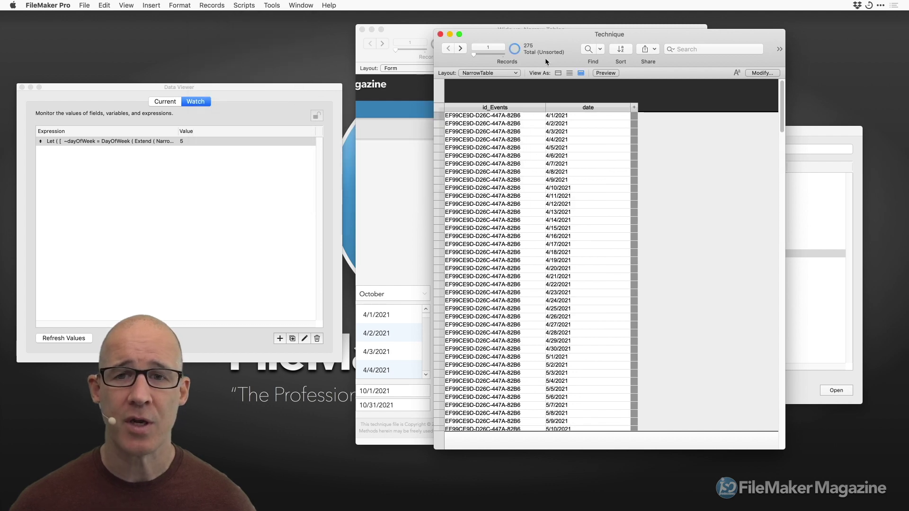
Go to the next record on the Wide vs. Narrow Tables form to refresh its calendars.
left_click_drag(545, 58, 645, 90)
left_click(609, 32)
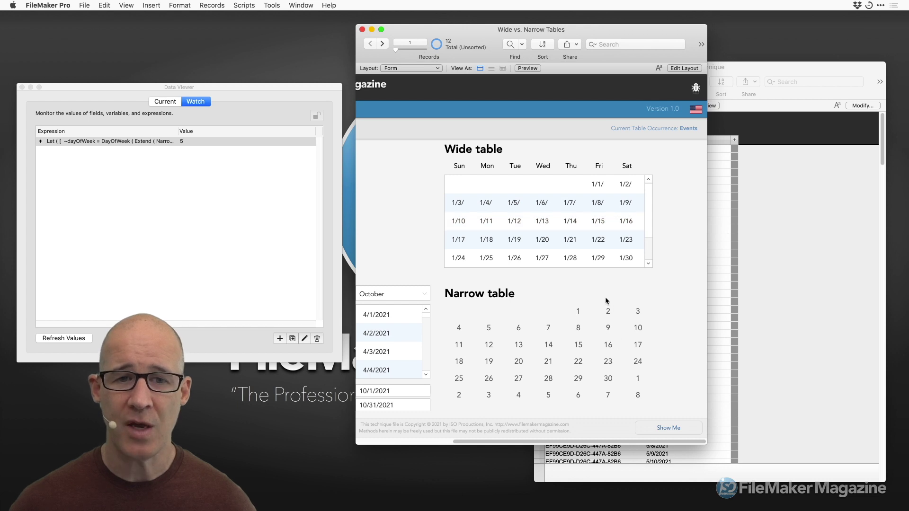
left_click(383, 44)
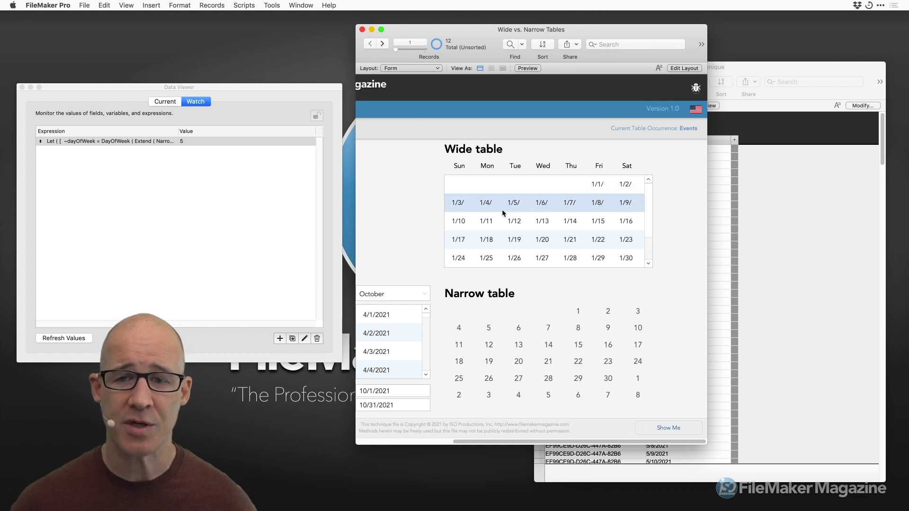
left_click(630, 256)
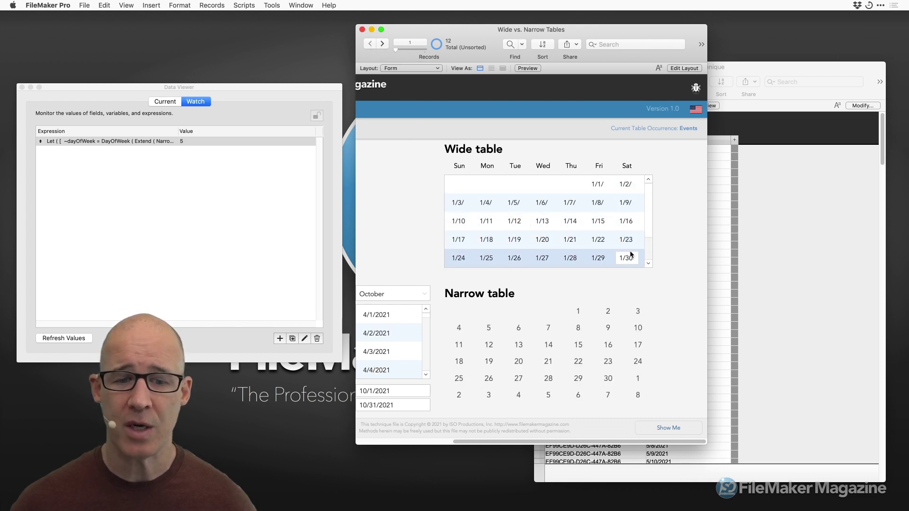
left_click(782, 207)
left_click_drag(730, 69, 622, 59)
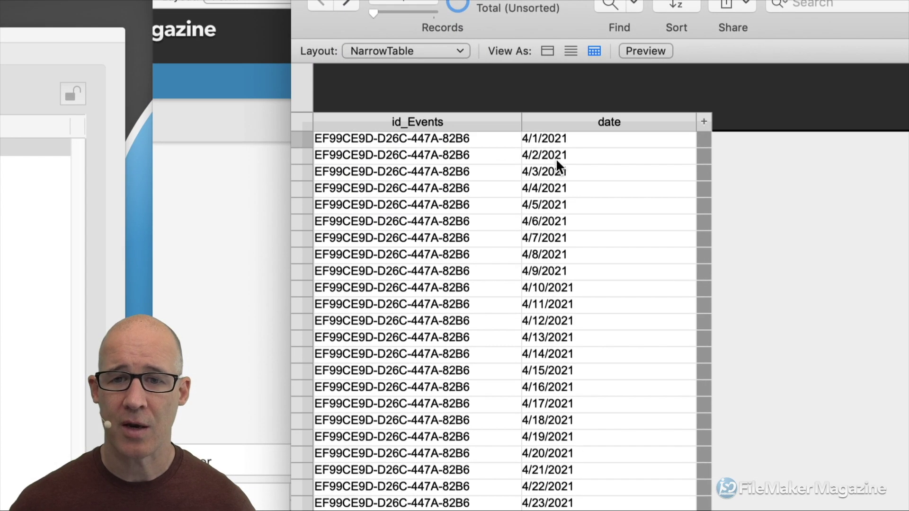
Delete the 4/1–4/30/2021 records so NarrowTable starts at 5/1/2021.
scroll(555, 158, "down", 10)
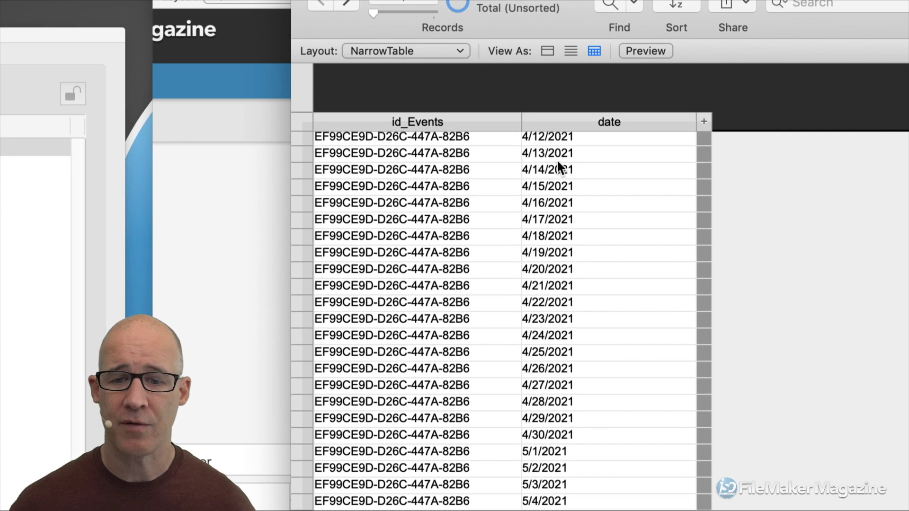
left_click(594, 337)
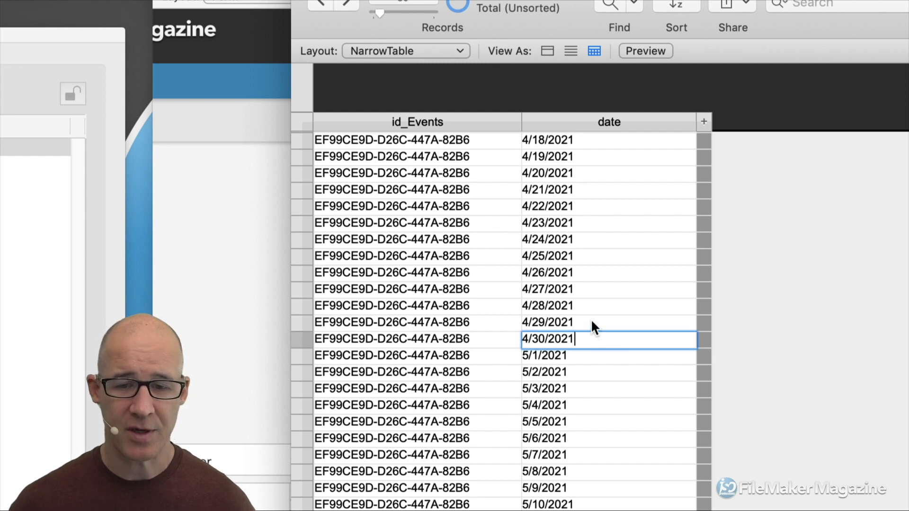
key("super+alt+e")
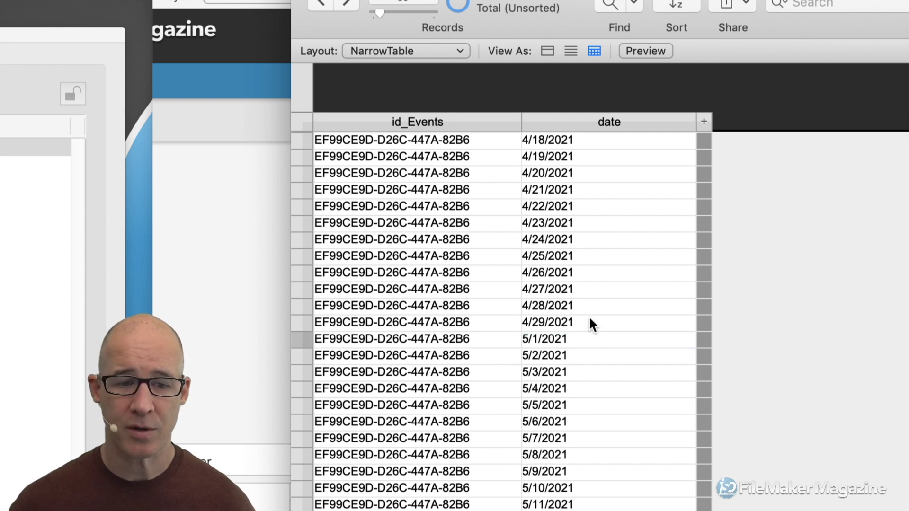
scroll(597, 284, "up", 5)
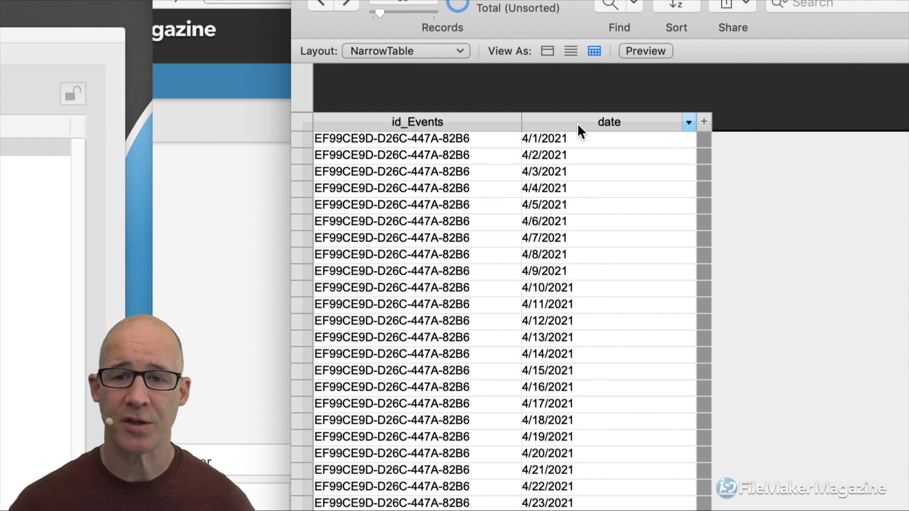
left_click(581, 140)
key("super+alt+e")
key("super+alt+e")
key("super+alt+e")
key("super+alt+e")
key("super+alt+e")
key("super+alt+e")
key("super+alt+e")
key("super+alt+e")
key("super+alt+e")
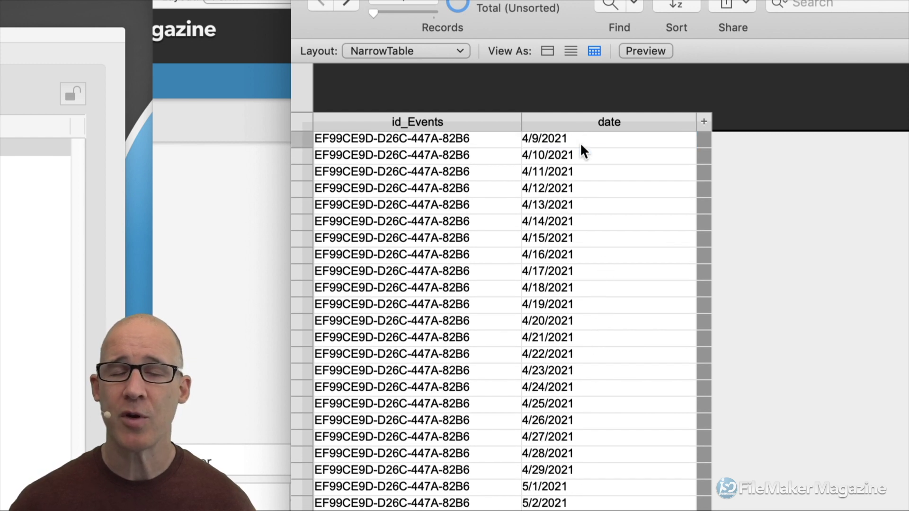
key("super+alt+e")
key("super+alt+e")
key("super+alt+e")
key("super+alt+e")
key("super+alt+e")
key("super+alt+e")
key("super+alt+e")
key("super+alt+e")
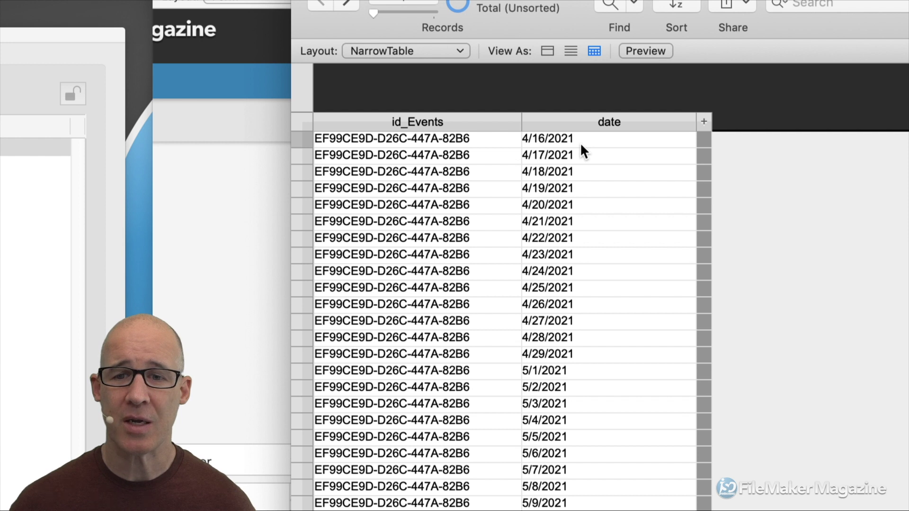
key("super+alt+e")
key("super+alt+e")
key("super+alt+e")
key("super+alt+e")
key("super+alt+e")
key("super+alt+e")
key("super+alt+e")
key("super+alt+e")
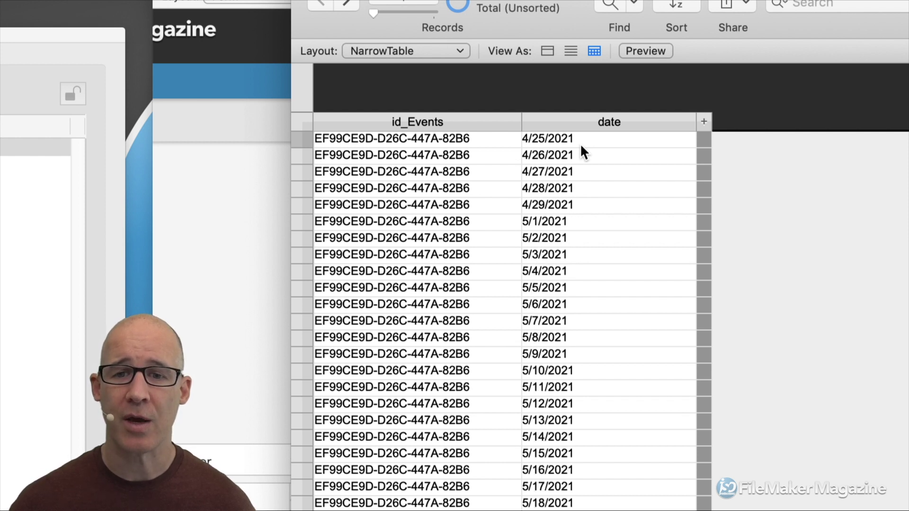
key("super+alt+e")
key("super+alt+e")
key("super+alt+e")
key("super+alt+e")
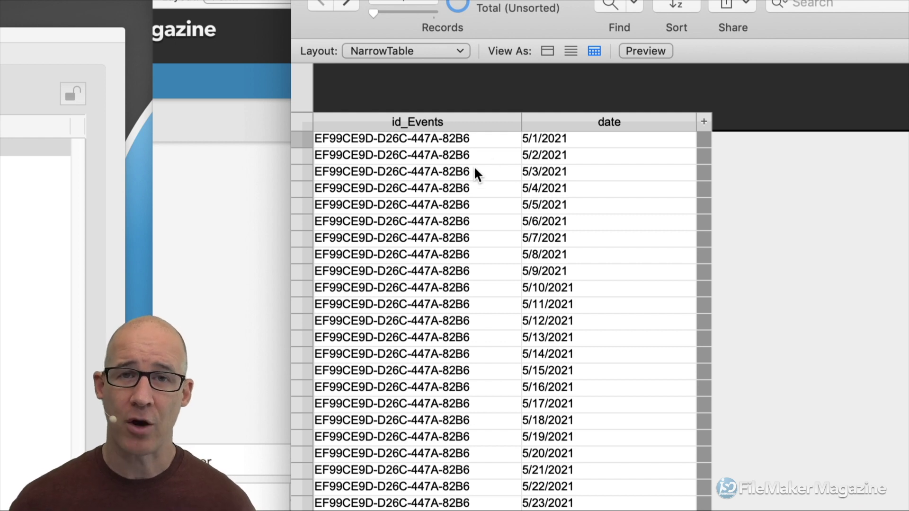
On the calendar form, check the date behind day 1, now under Sat.
left_click(211, 196)
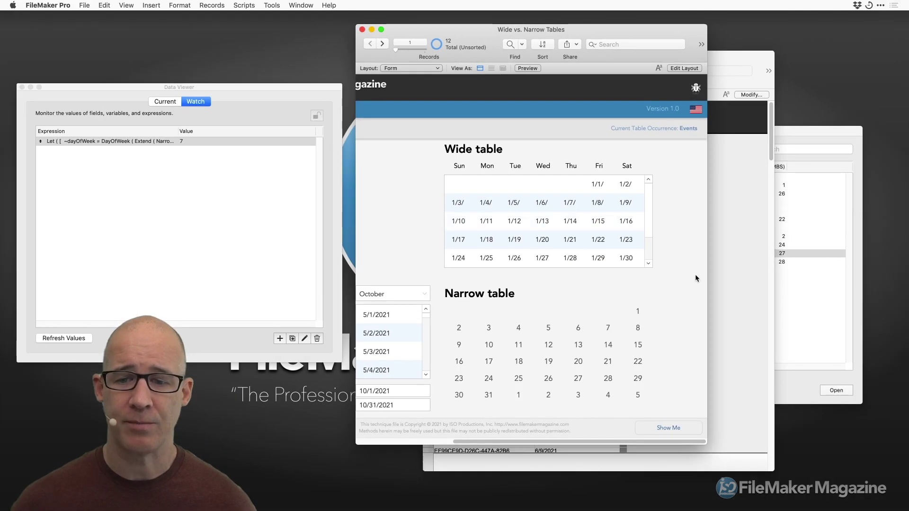
left_click(638, 313)
key("Return")
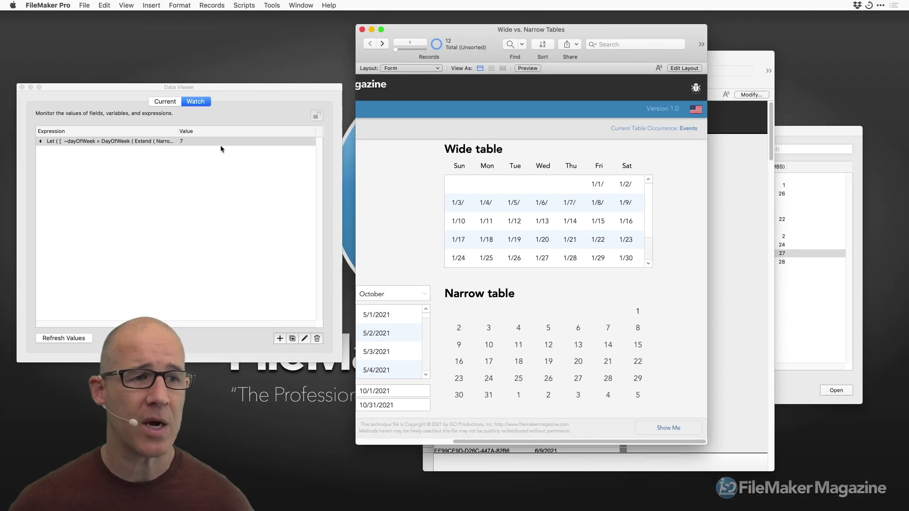
Reopen the watched Let expression in a larger editor and highlight its dayOfWeek and offset variables.
double_click(221, 144)
left_click_drag(482, 98, 466, 93)
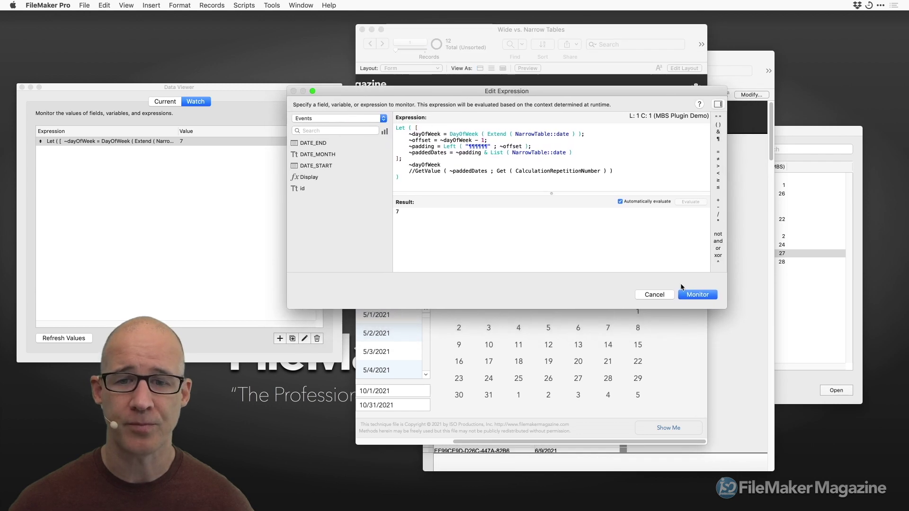
left_click_drag(727, 310, 735, 333)
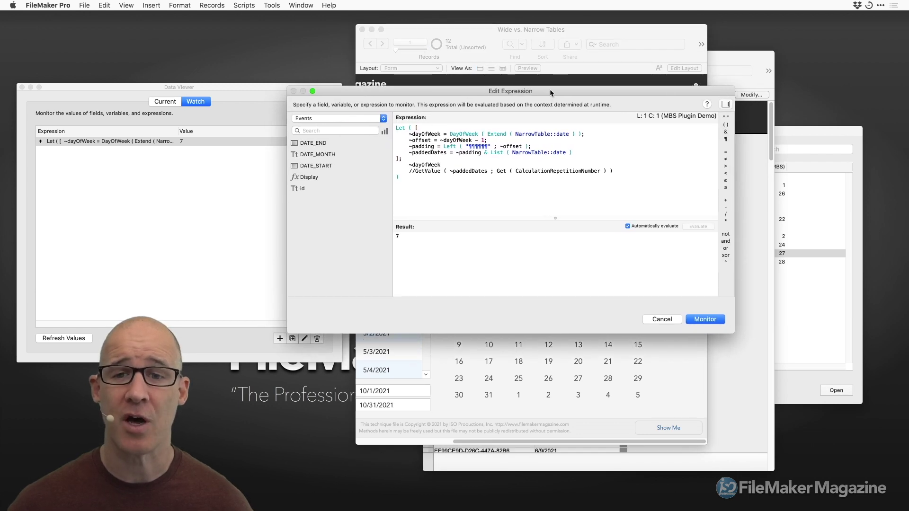
left_click_drag(549, 89, 570, 111)
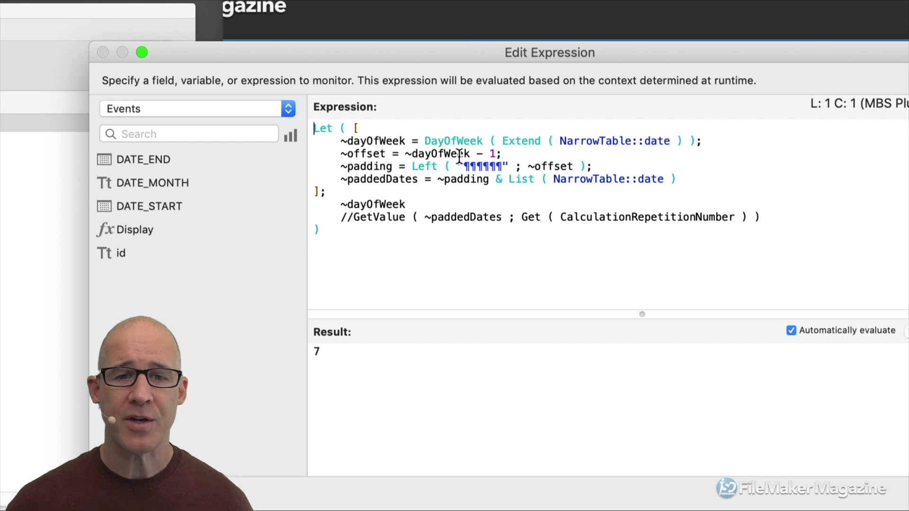
double_click(381, 141)
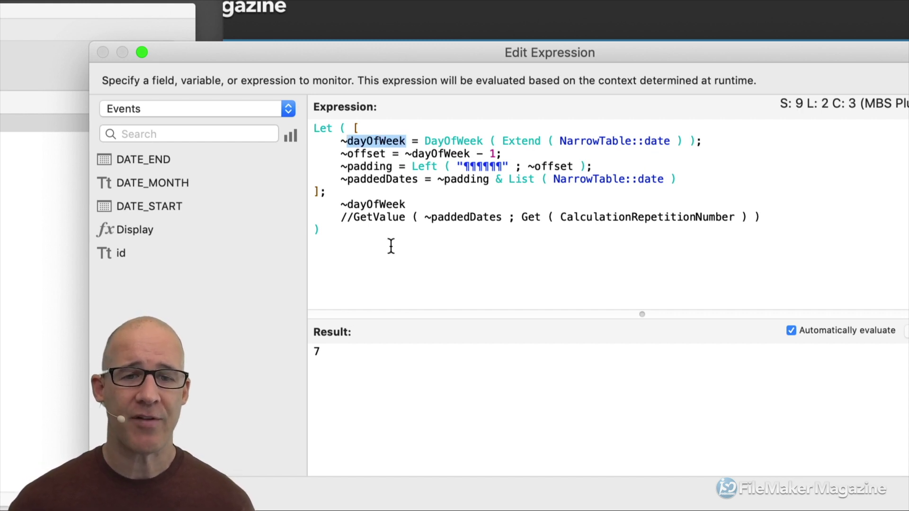
double_click(371, 155)
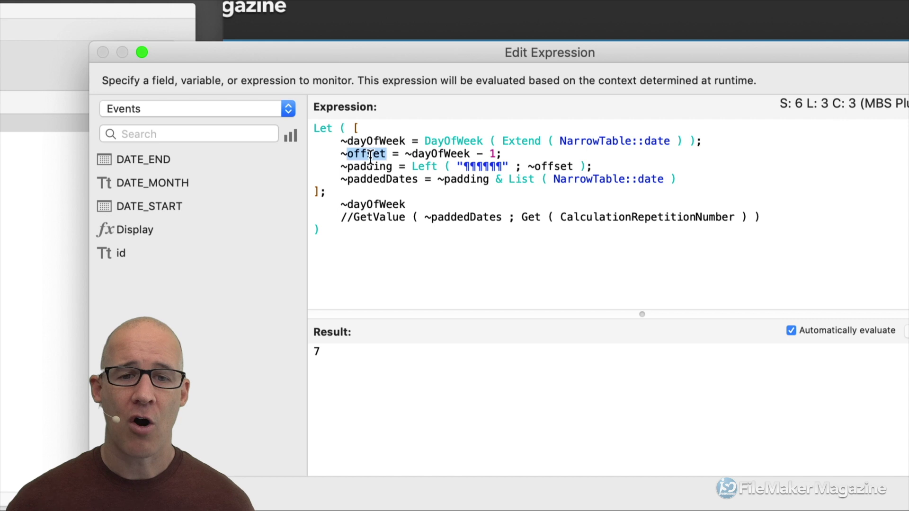
double_click(450, 155)
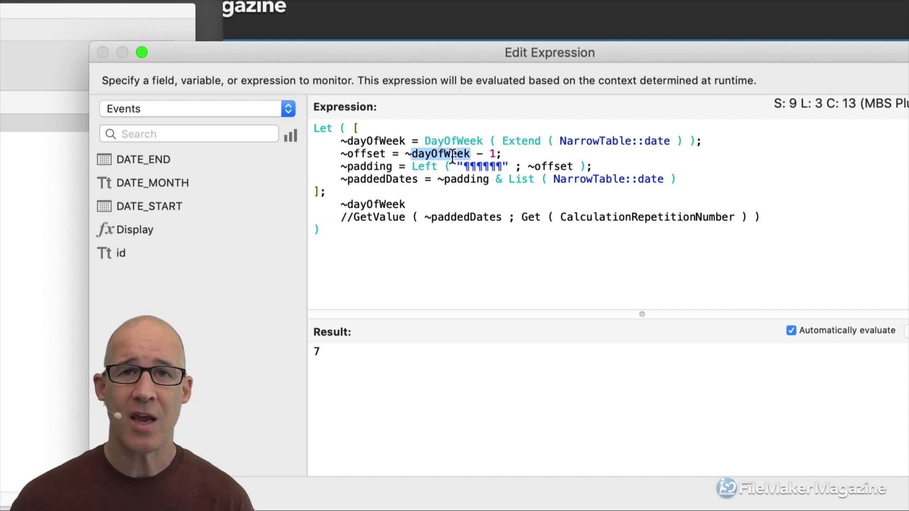
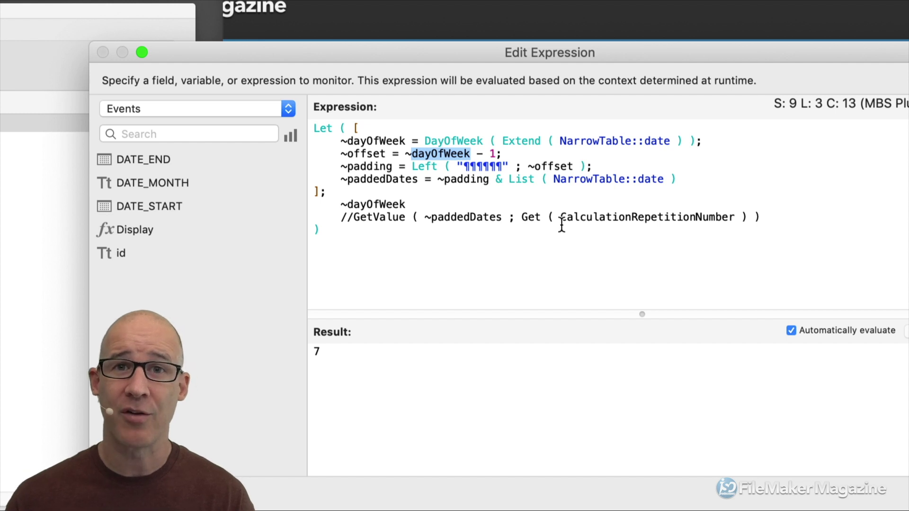
Point out the ~dayOfWeek - 1 offset formula and the pilcrow string on the ~padding line.
double_click(438, 153)
left_click_drag(496, 154, 476, 153)
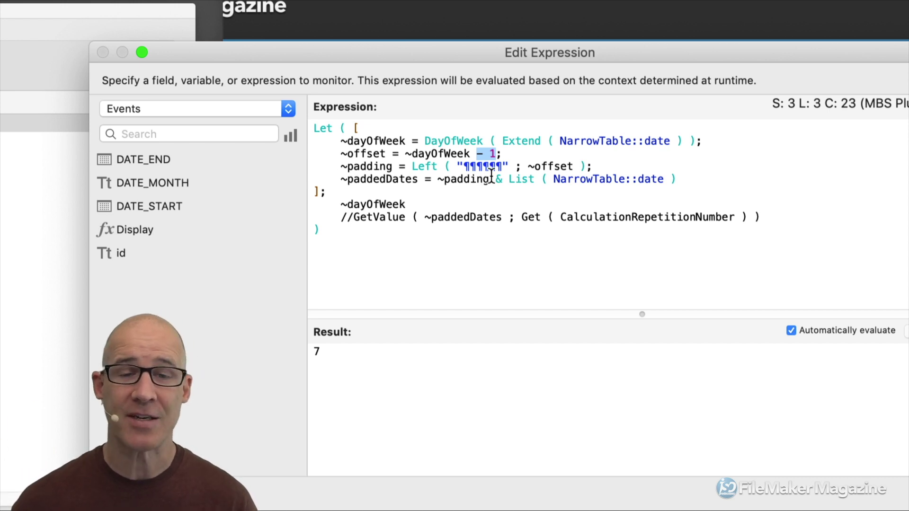
left_click(488, 155)
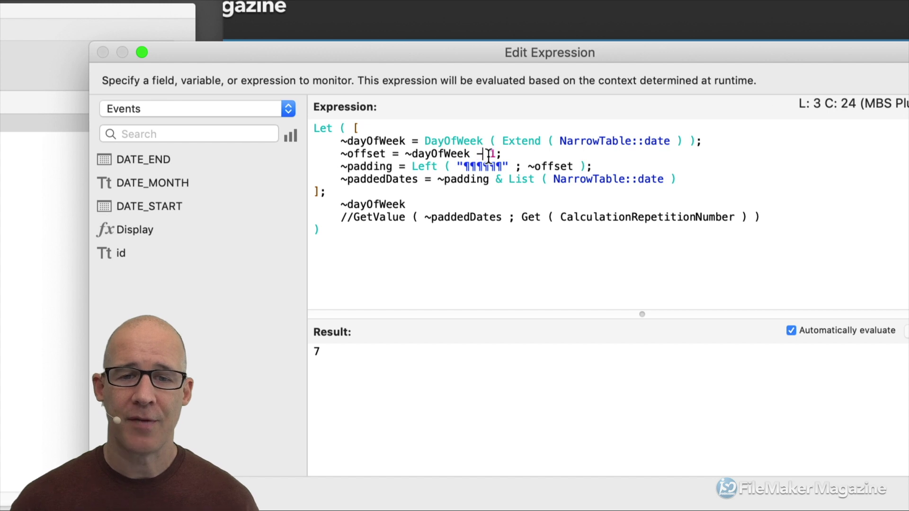
left_click_drag(496, 155, 406, 154)
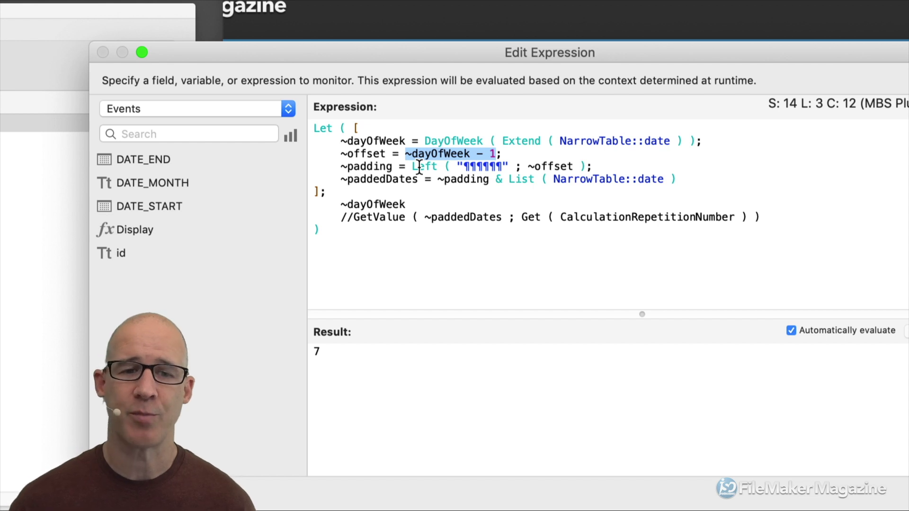
left_click_drag(463, 166, 502, 167)
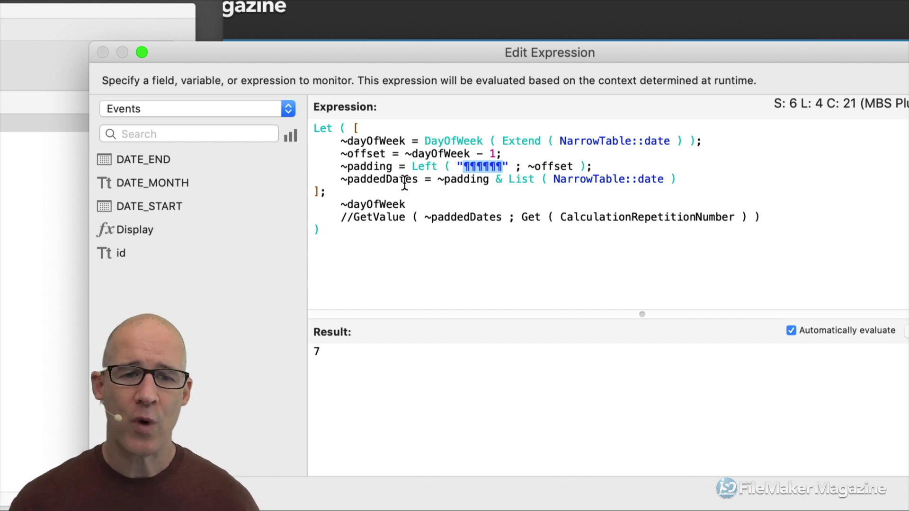
Point out ~paddedDates and the Left padding function, then move the editor aside to reveal October.
double_click(379, 180)
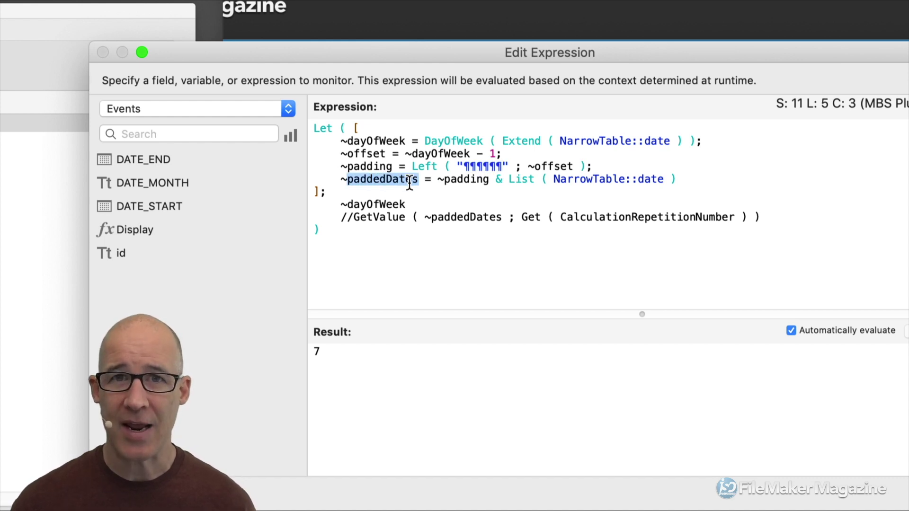
mouse_move(412, 166)
left_mouse_down()
mouse_move(511, 168)
mouse_move(464, 169)
left_mouse_up()
left_click(458, 167)
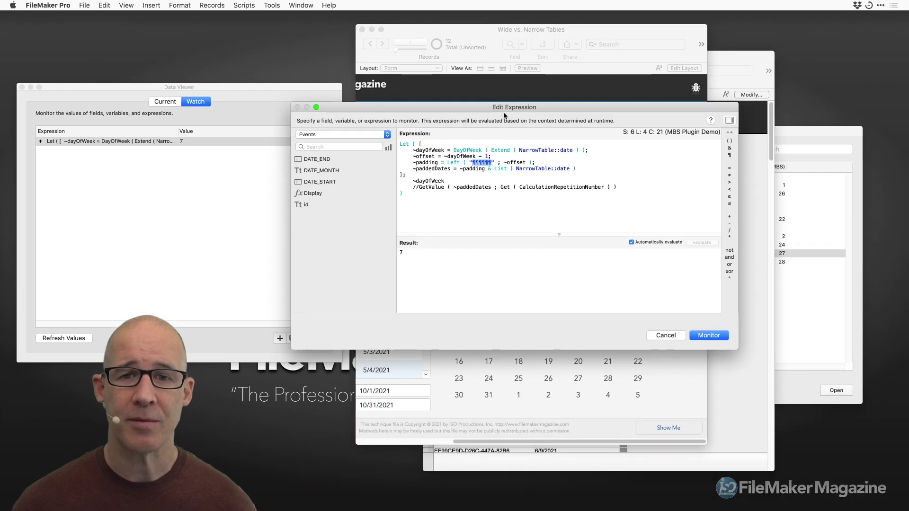
left_click_drag(505, 115, 358, 41)
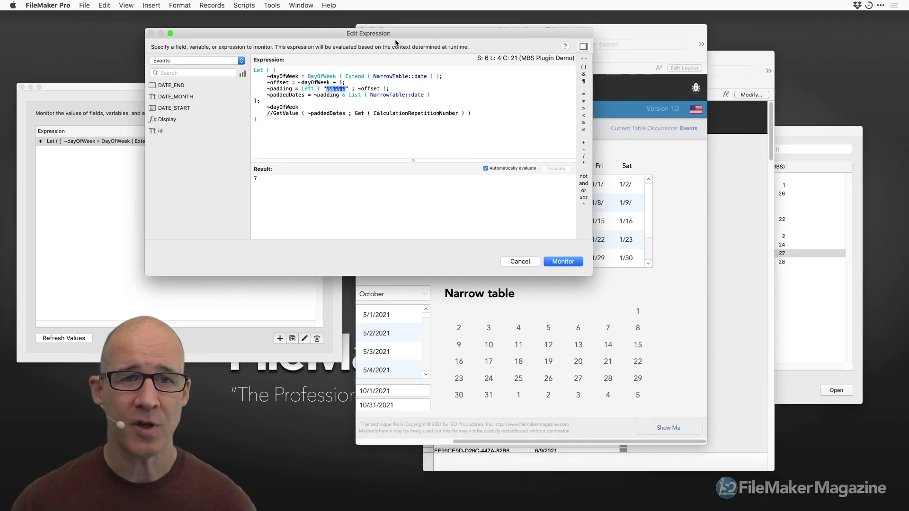
Bring the editor back and point out the dayOfWeek, offset, padding and paddedDates variables and List.
left_click_drag(397, 42, 555, 68)
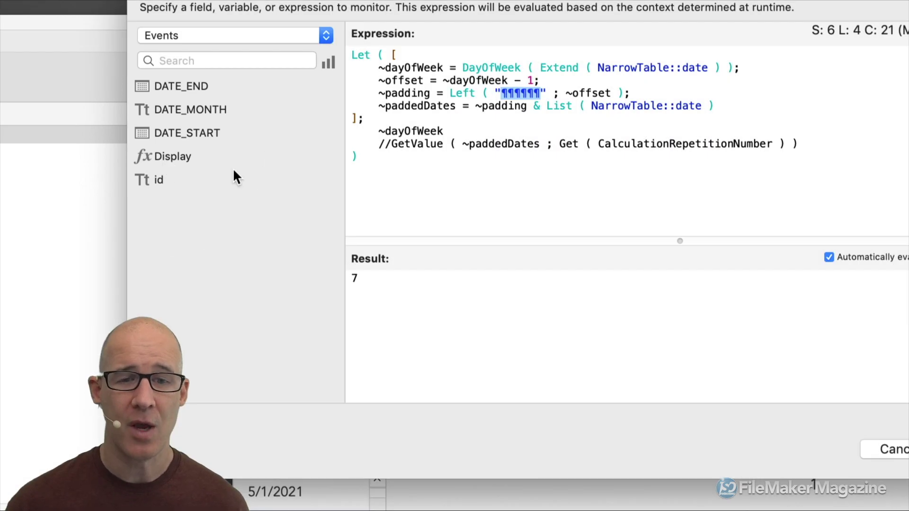
double_click(417, 107)
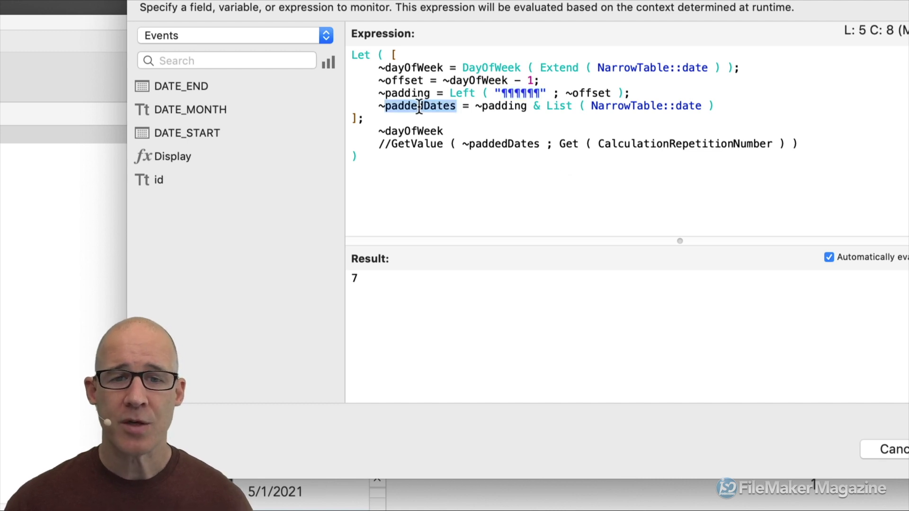
double_click(415, 69)
double_click(415, 69)
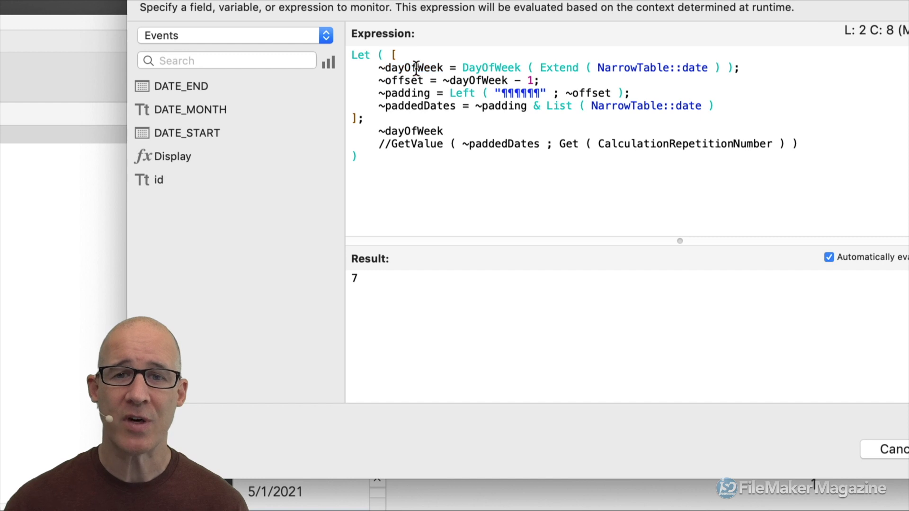
double_click(406, 81)
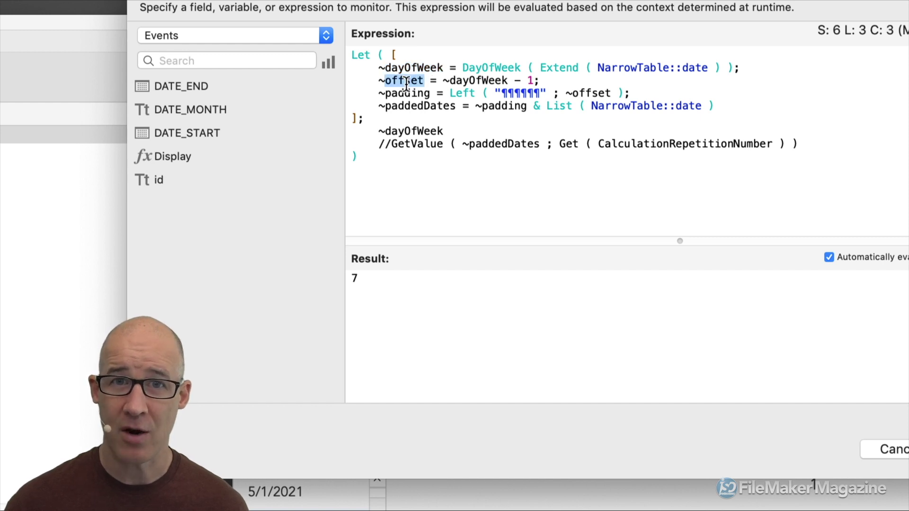
double_click(410, 94)
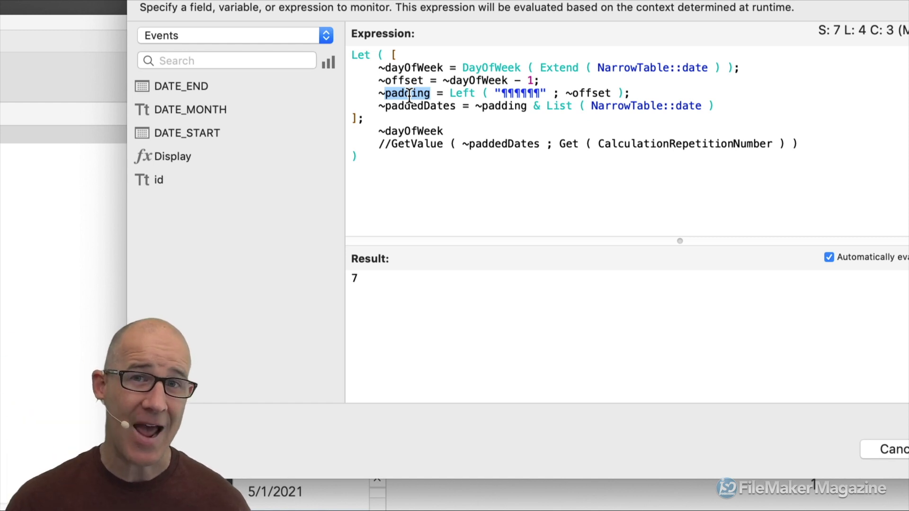
double_click(406, 107)
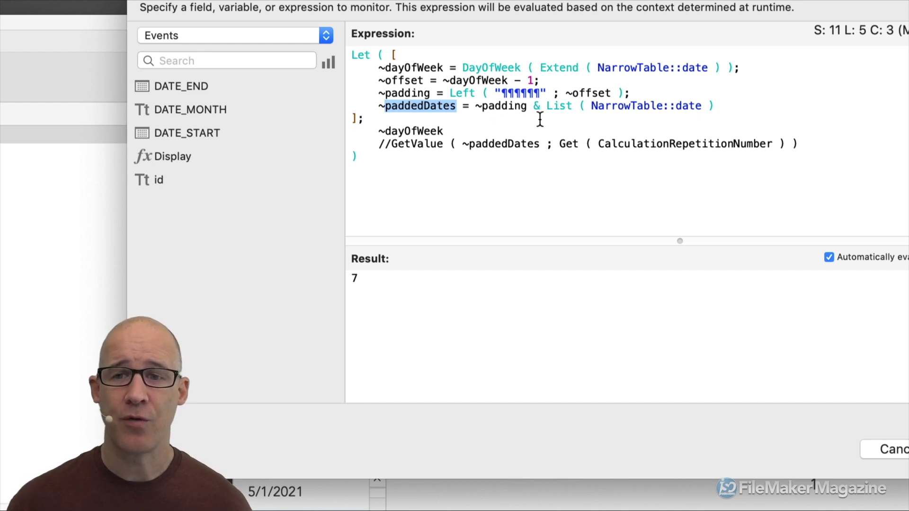
double_click(559, 106)
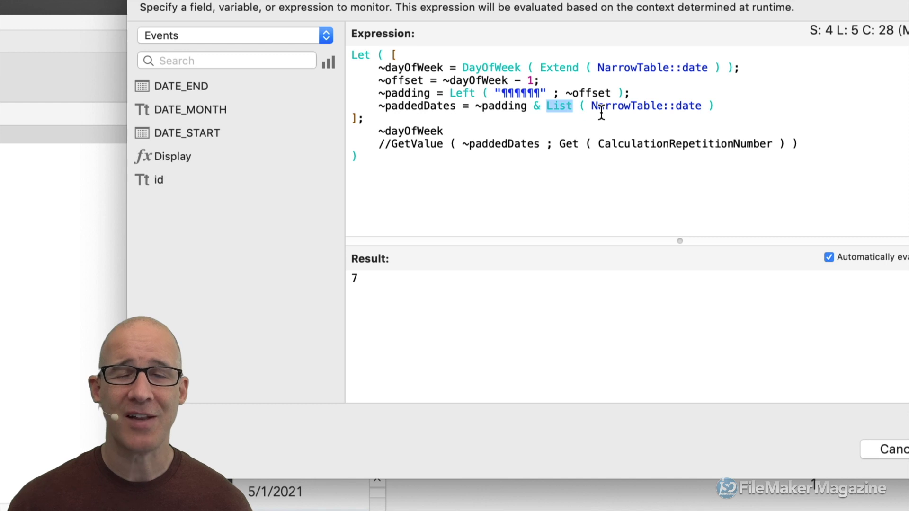
Temporarily return List ( NarrowTable::date ) on line 7 and check the May 2021 dates in the Result.
left_click(548, 107)
left_click_drag(541, 105, 710, 110)
key("super+c")
left_click_drag(443, 132, 377, 134)
key("super+v")
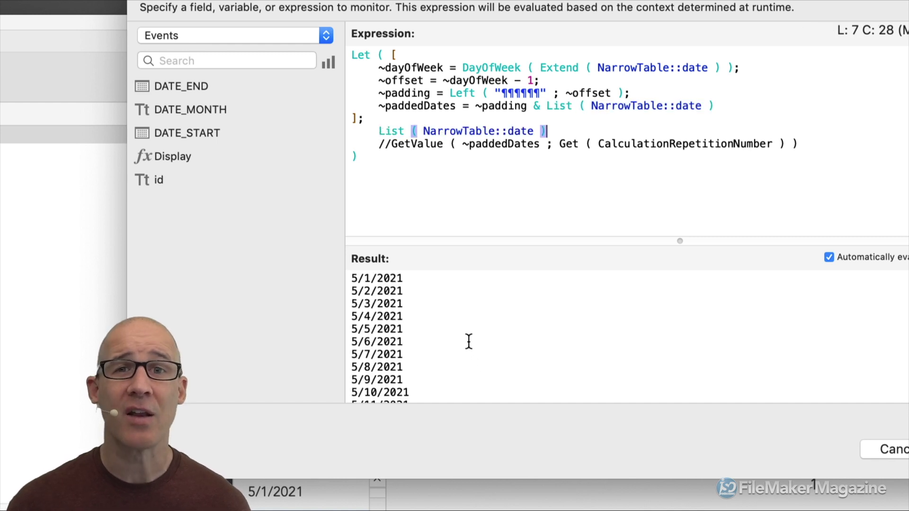
left_click_drag(352, 278, 425, 339)
left_click(392, 298)
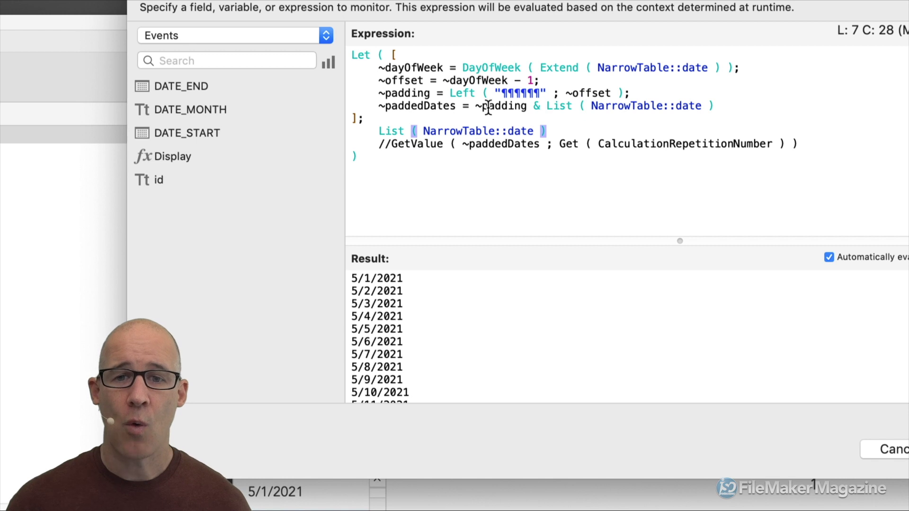
Trace how DayOfWeek, the minus-one ~offset and Left build ~padding ahead of the dates.
left_click_drag(476, 106, 527, 106)
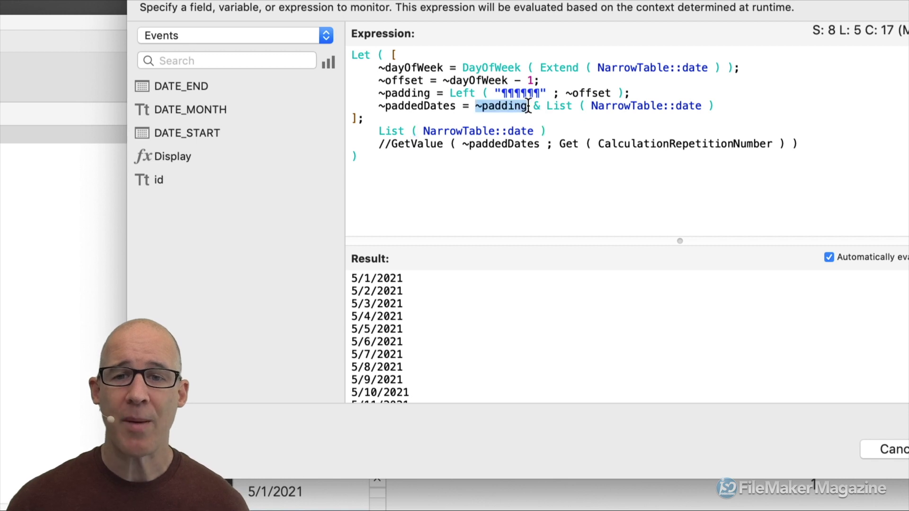
double_click(480, 68)
left_click(476, 80)
double_click(477, 79)
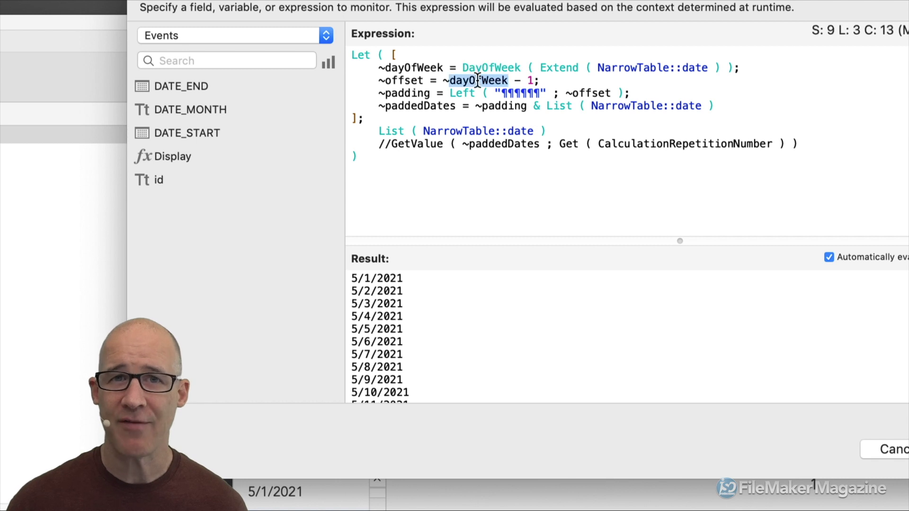
mouse_move(534, 81)
left_mouse_down()
mouse_move(518, 82)
mouse_move(540, 90)
left_mouse_up()
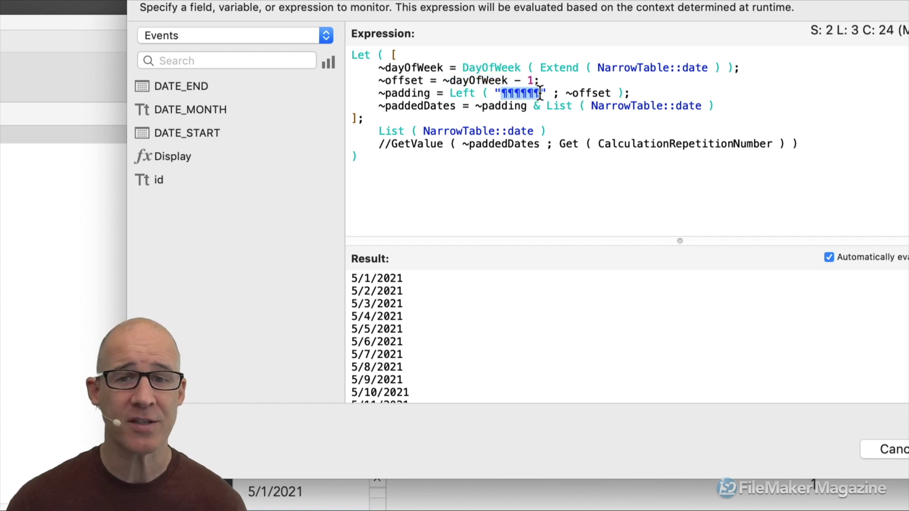
double_click(463, 93)
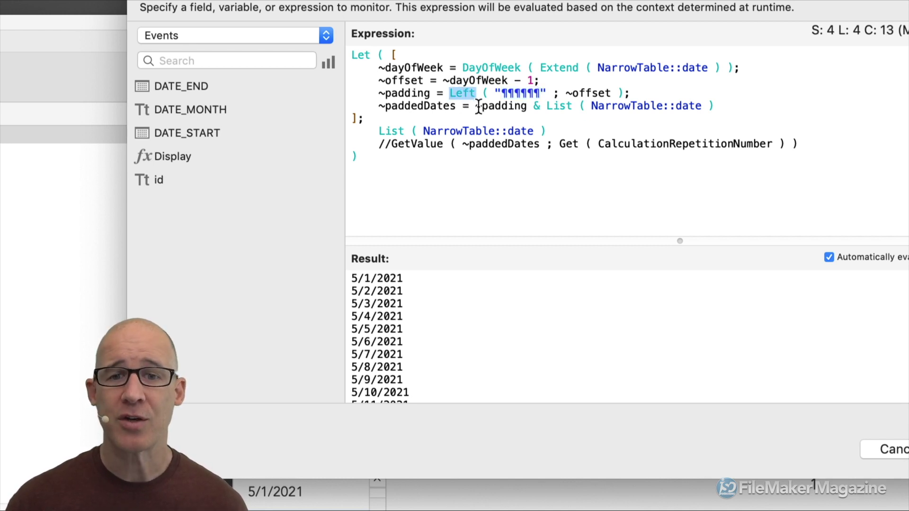
left_click_drag(475, 105, 528, 105)
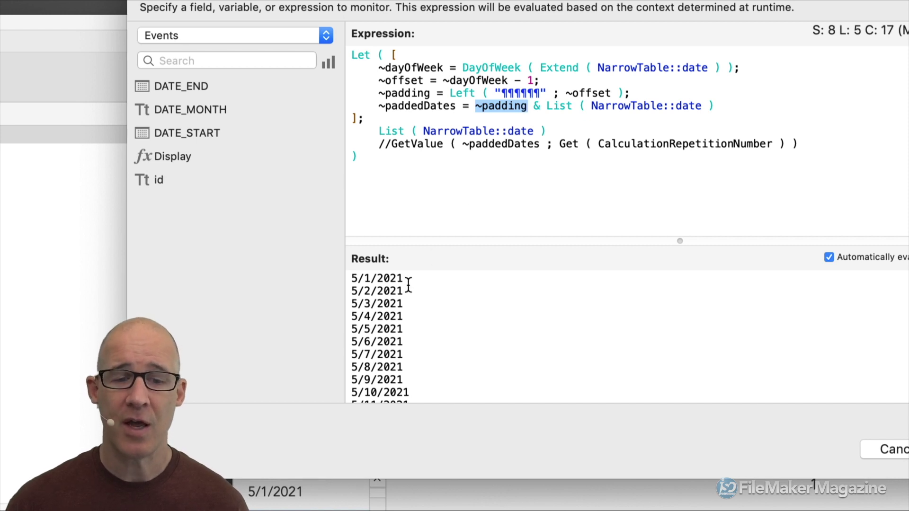
left_click_drag(421, 303, 345, 258)
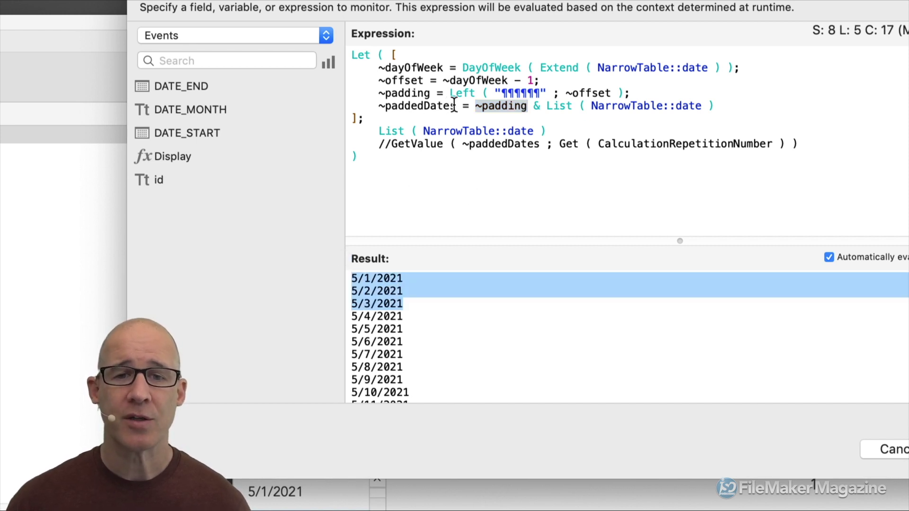
Replace the List expression with ~paddedDates so six blank lines precede 5/1/2021.
left_click_drag(456, 106, 378, 106)
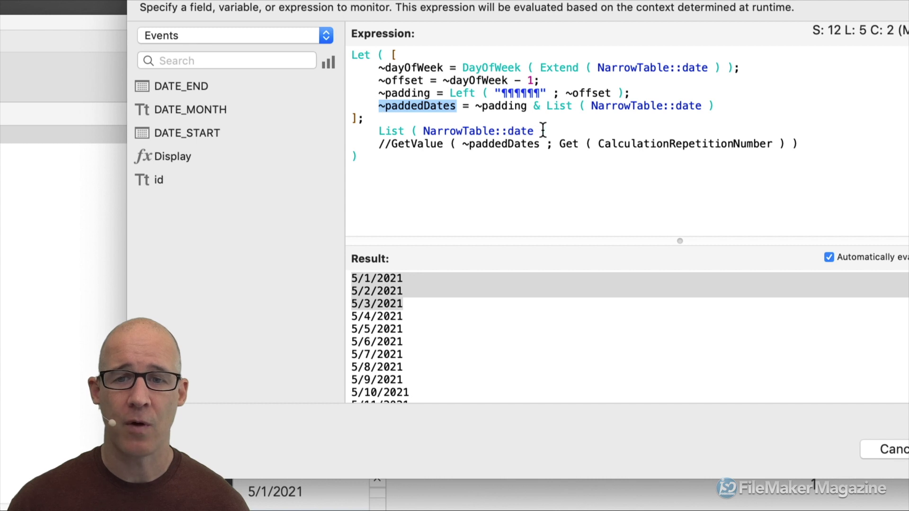
left_click_drag(548, 132, 381, 131)
type("~paddedDates")
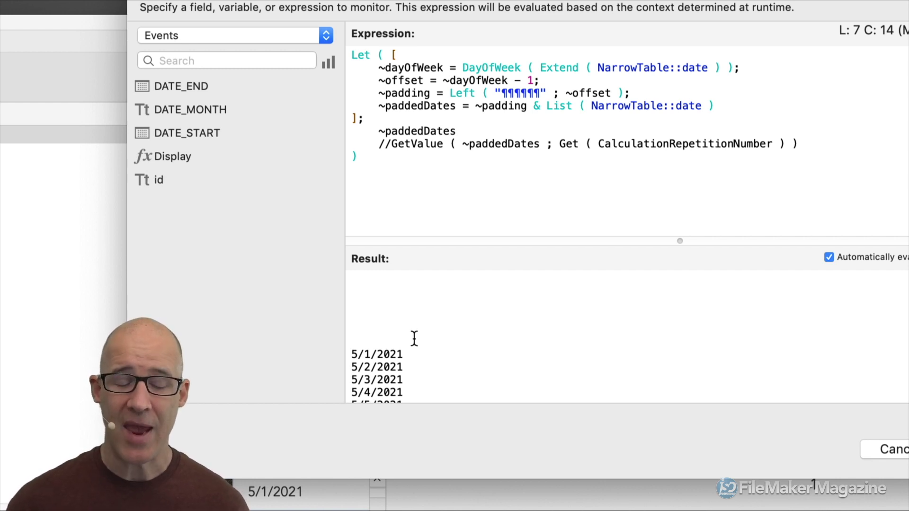
left_click_drag(377, 341, 357, 278)
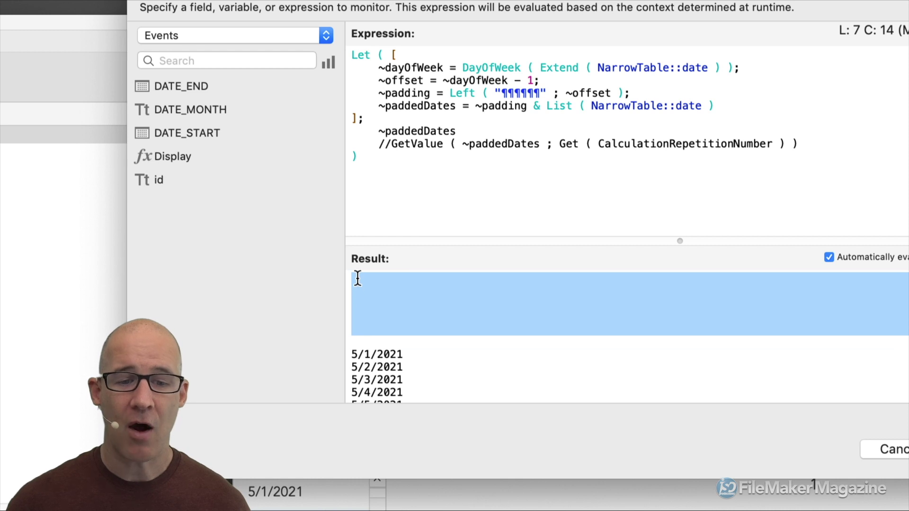
left_click_drag(352, 353, 345, 276)
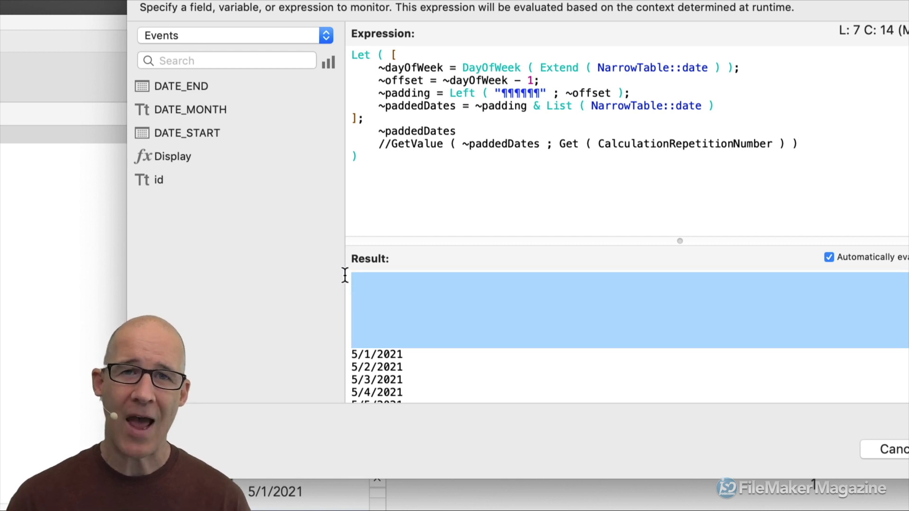
left_click_drag(405, 353, 347, 354)
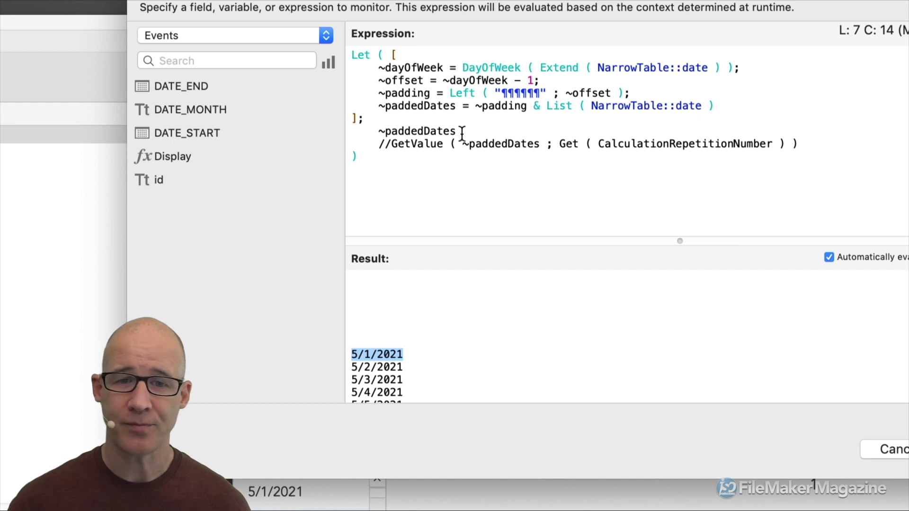
left_click_drag(457, 131, 378, 134)
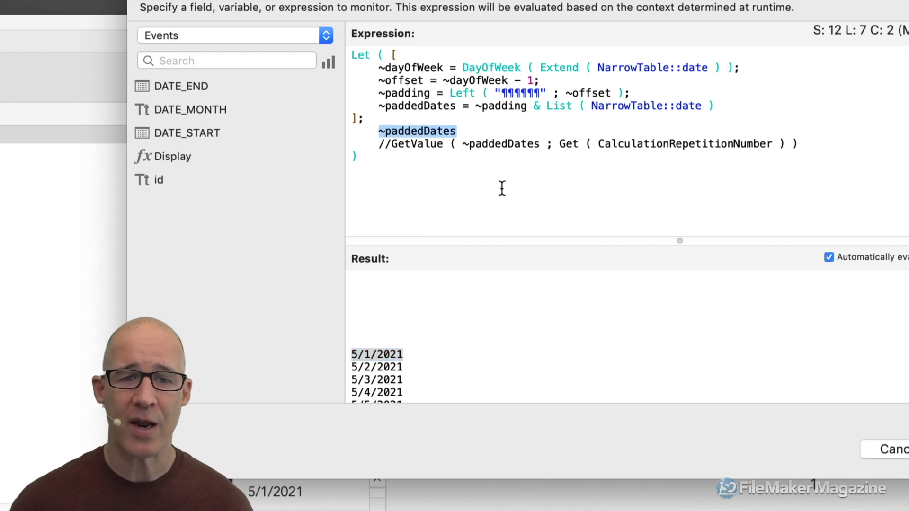
Return GetValue ( ~paddedDates ; 7 ) and relate the 5/1/2021 result to the six padding characters.
type("get")
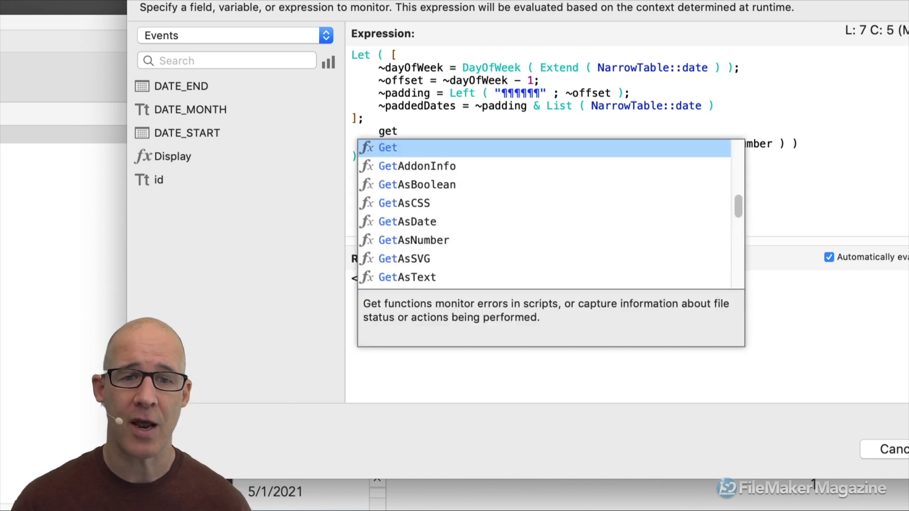
type("va")
key("Return")
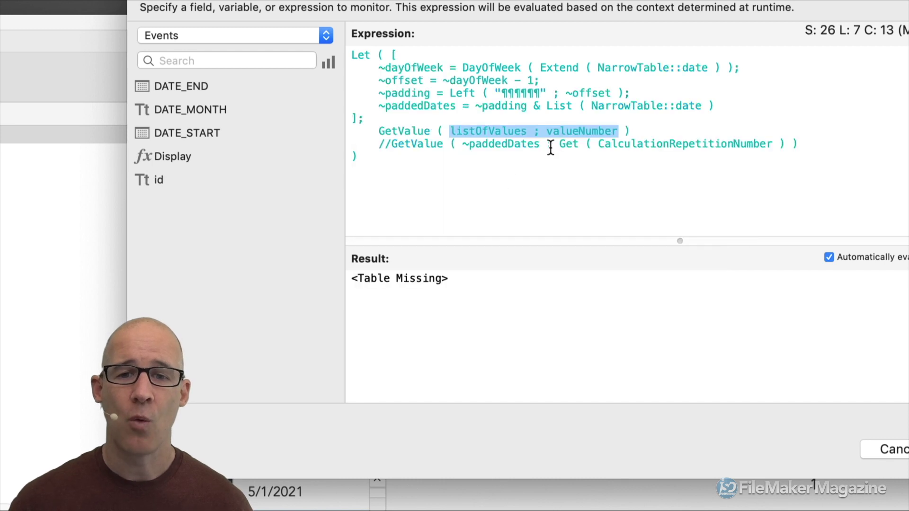
double_click(508, 128)
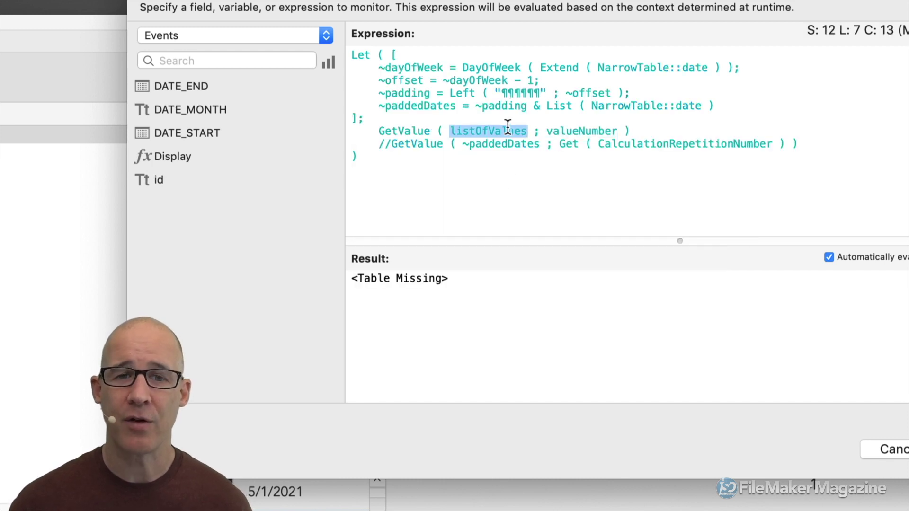
left_click_drag(457, 105, 385, 108)
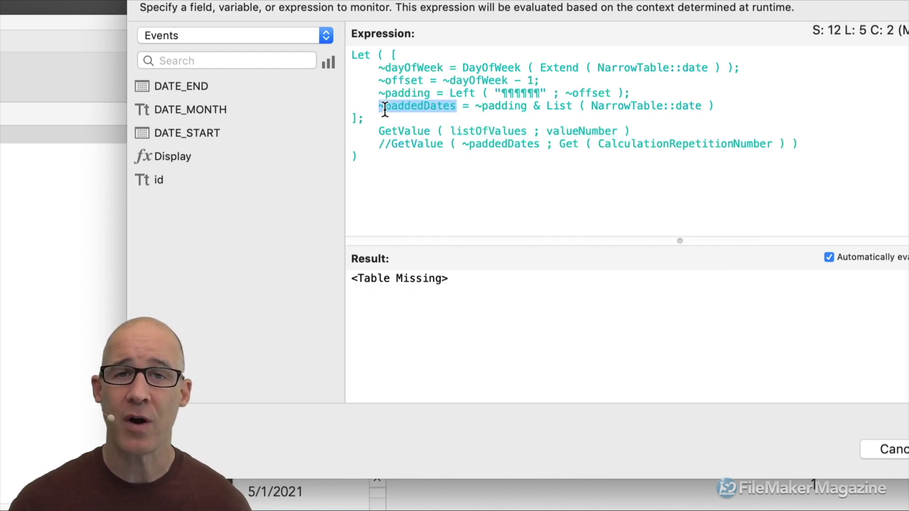
key("super+c")
double_click(503, 130)
key("super+v")
left_click(568, 131)
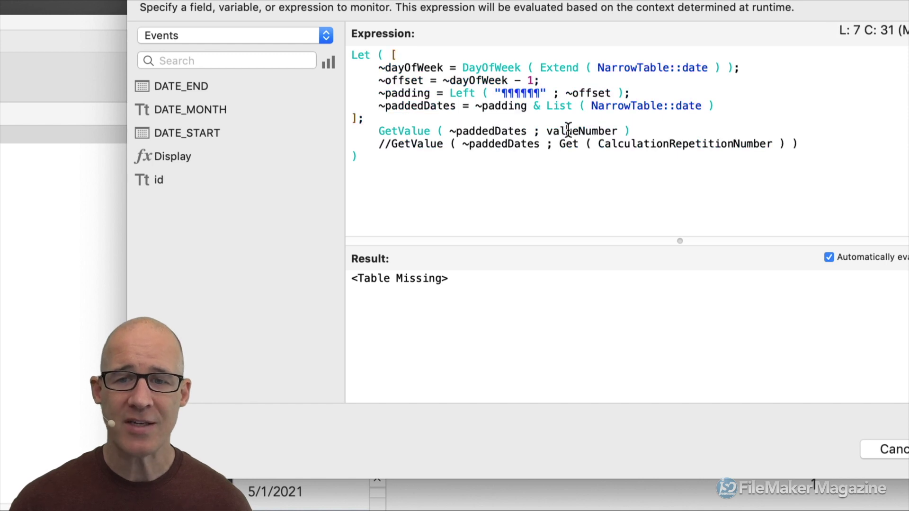
double_click(568, 131)
type("7")
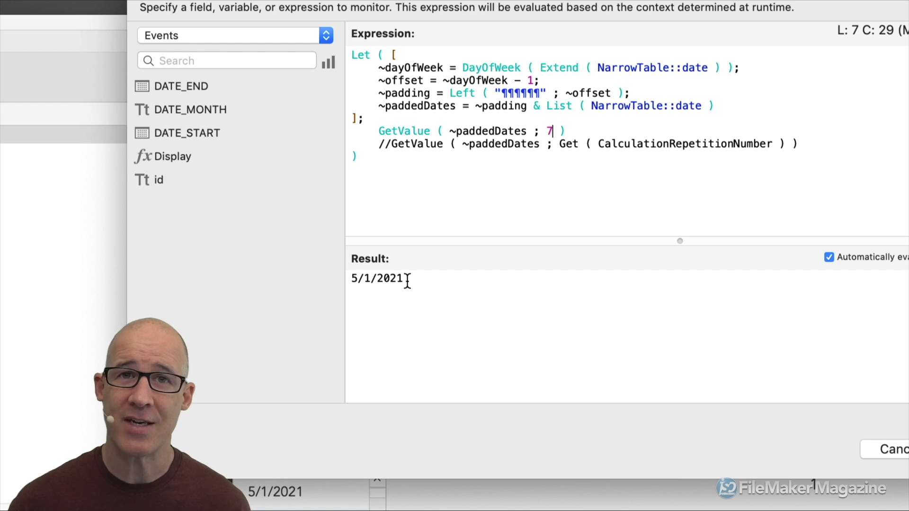
double_click(423, 65)
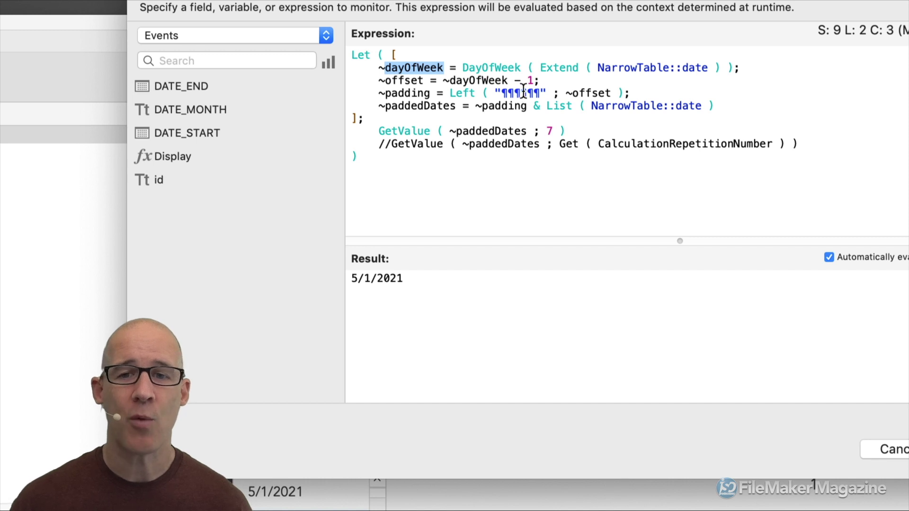
left_click_drag(501, 93, 540, 93)
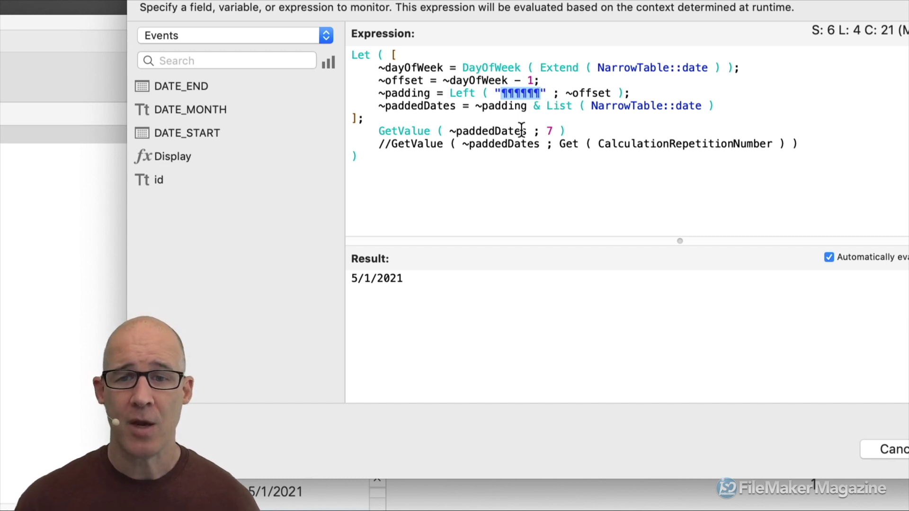
Delete the test GetValue line and uncomment GetValue ( ~paddedDates ; Get ( CalculationRepetitionNumber ) ).
left_click_drag(569, 131, 347, 132)
key("BackSpace")
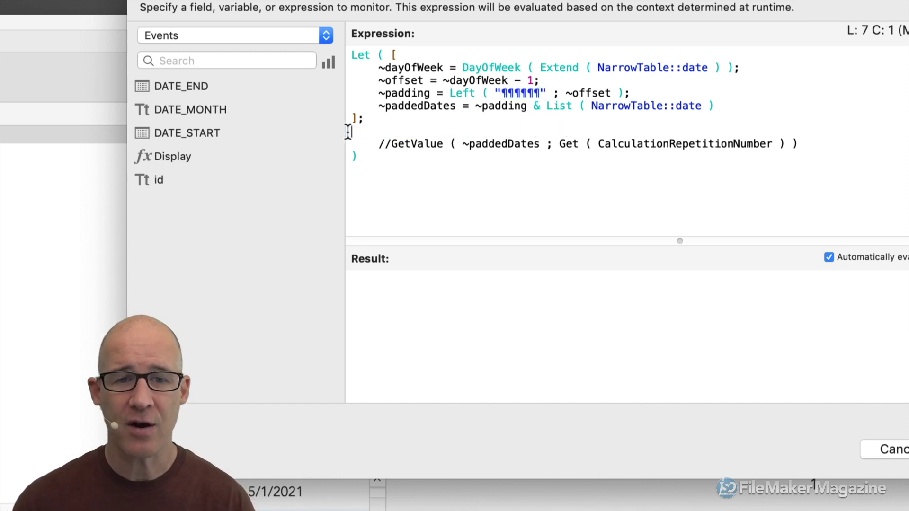
left_click(392, 145)
key("BackSpace")
key("BackSpace")
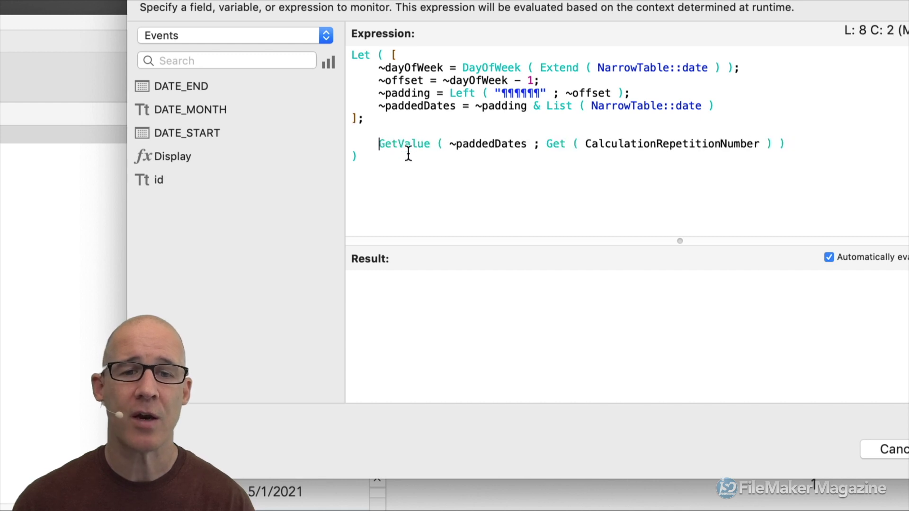
Walk through the GetValue arguments, a padding character and List ( NarrowTable::date ).
double_click(407, 145)
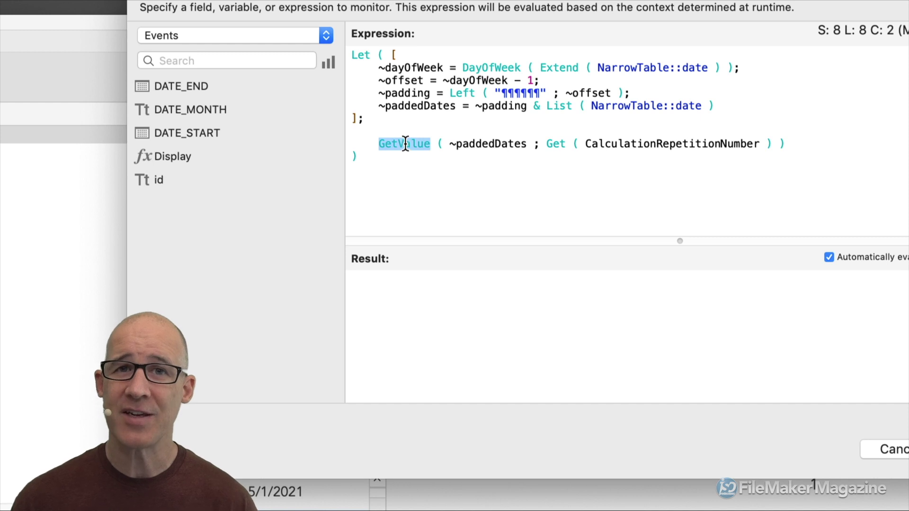
left_click_drag(449, 145, 529, 145)
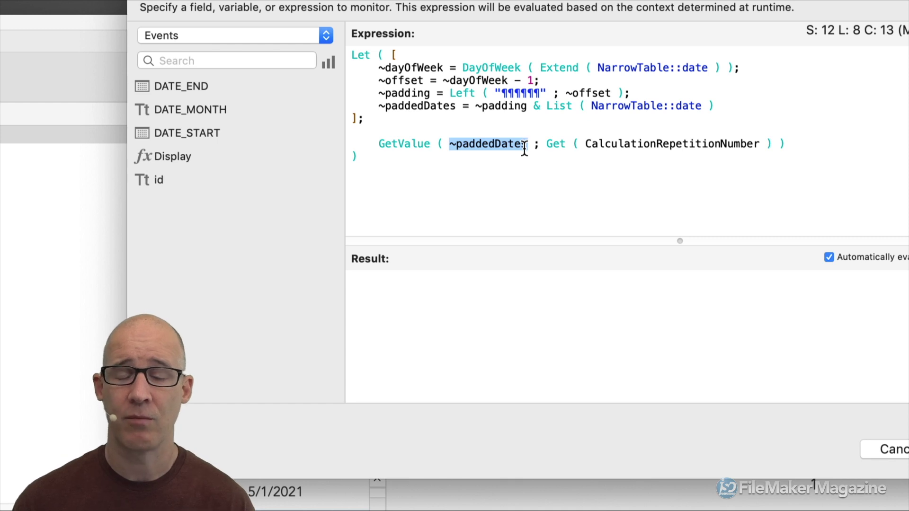
left_click_drag(548, 145, 771, 144)
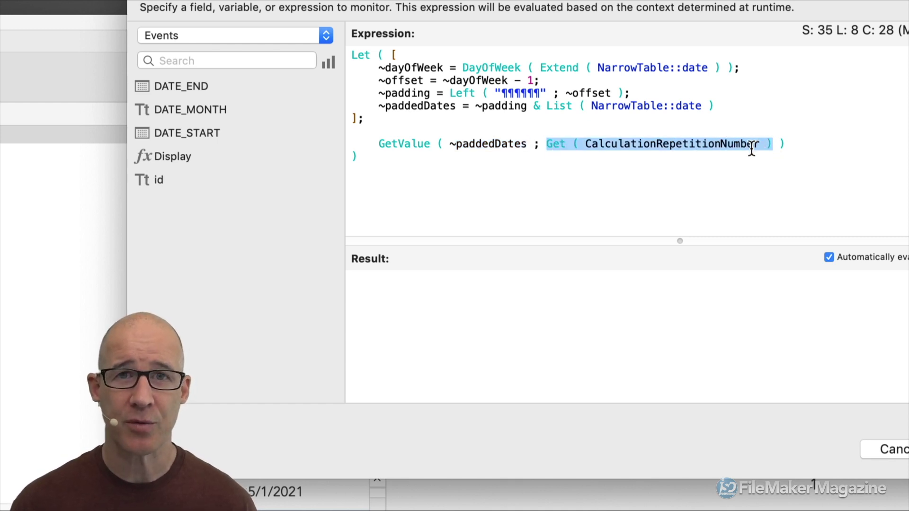
double_click(649, 144)
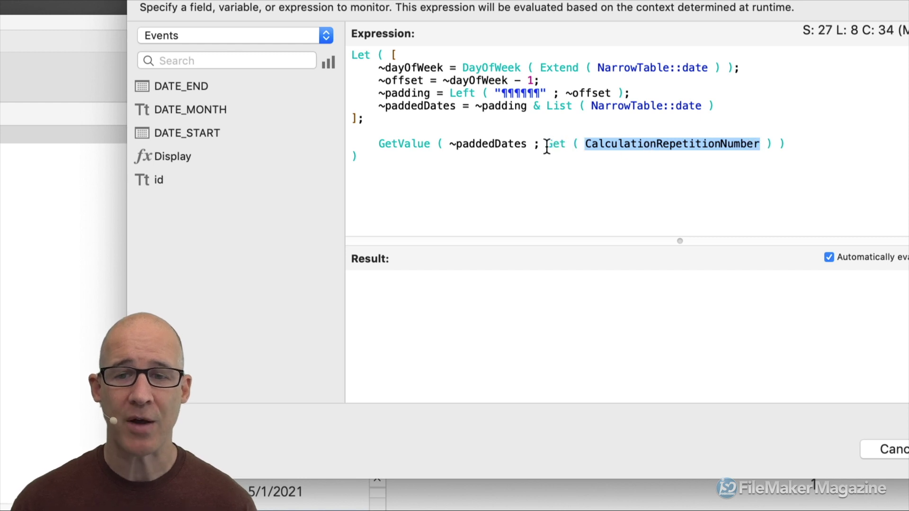
left_click_drag(546, 146, 770, 141)
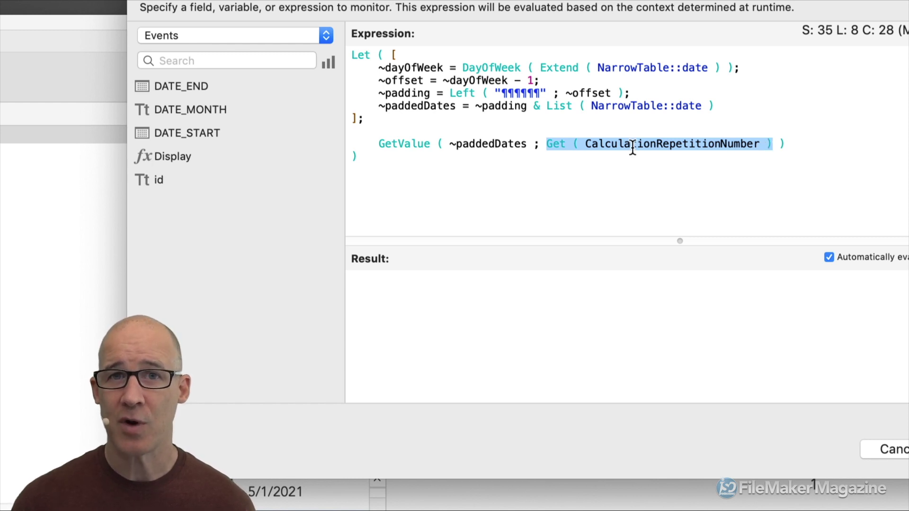
left_click_drag(502, 93, 531, 95)
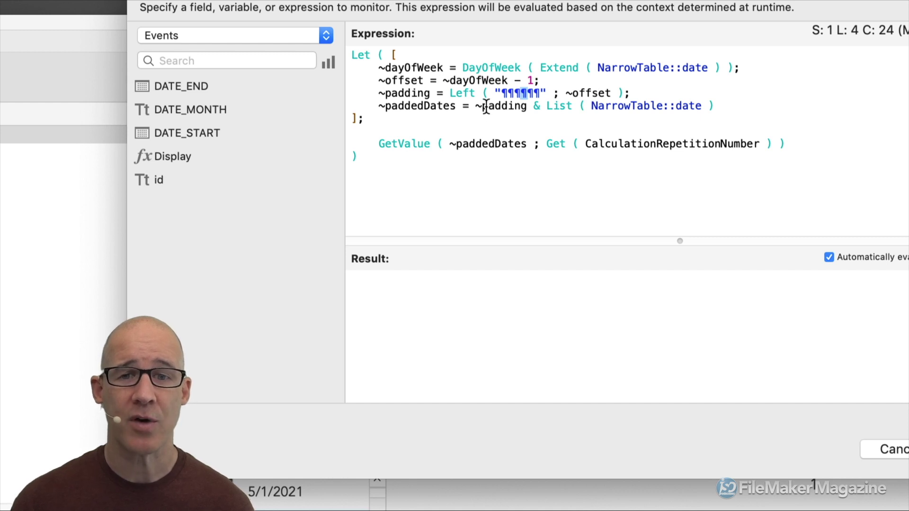
left_click_drag(547, 106, 715, 111)
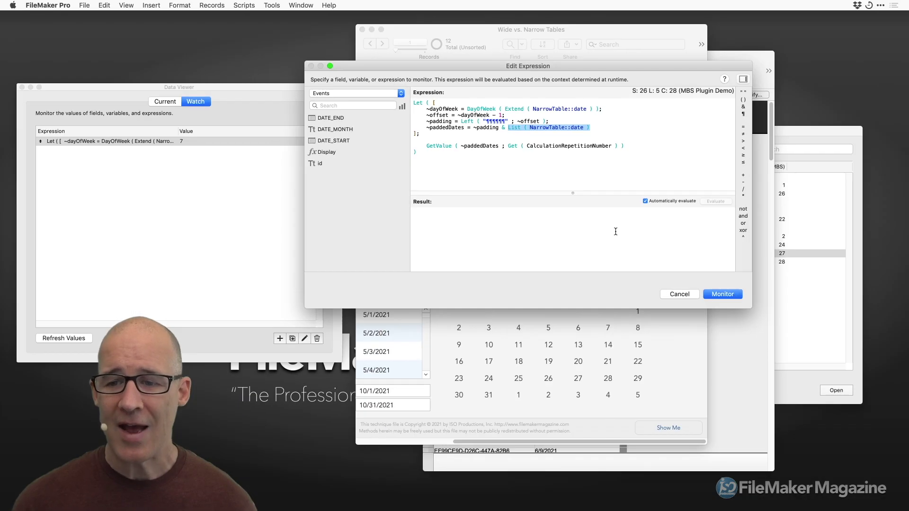
Monitor the expression, enter Layout mode, and move the 42-repetition grid fields beside the Wide table.
left_click(722, 296)
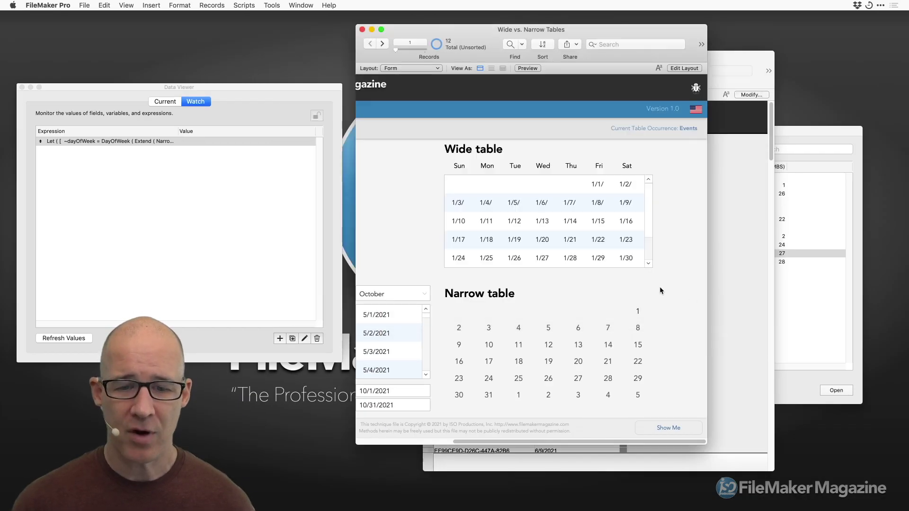
key("super+l")
left_click_drag(667, 39, 615, 29)
scroll(576, 315, "right", 5)
left_click_drag(570, 375, 520, 247)
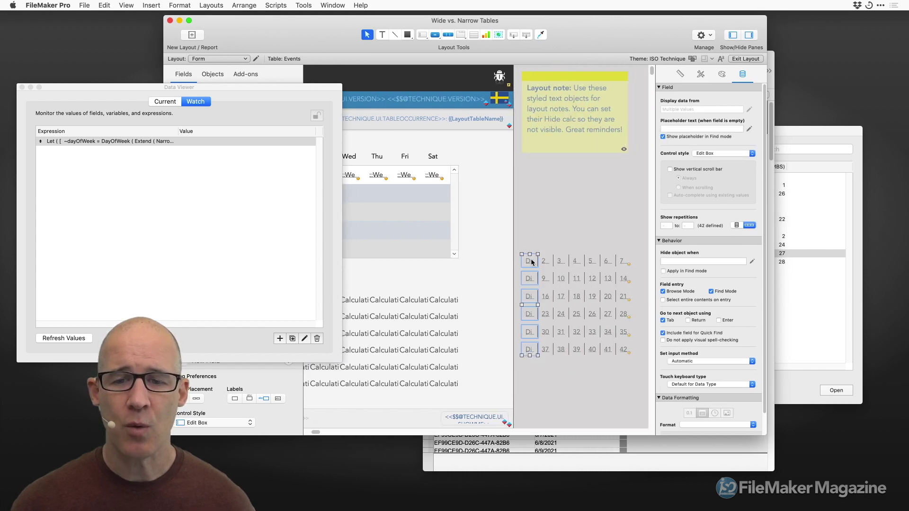
left_click_drag(537, 278, 434, 164)
In Browse mode, inspect the first grid repetitions holding 5/2/2021 through 5/6/2021.
key("super+b")
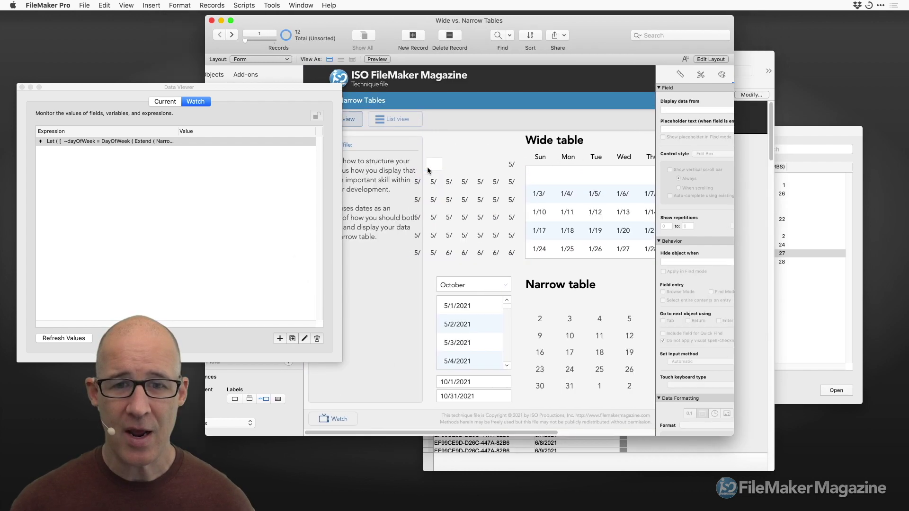
left_click(513, 182)
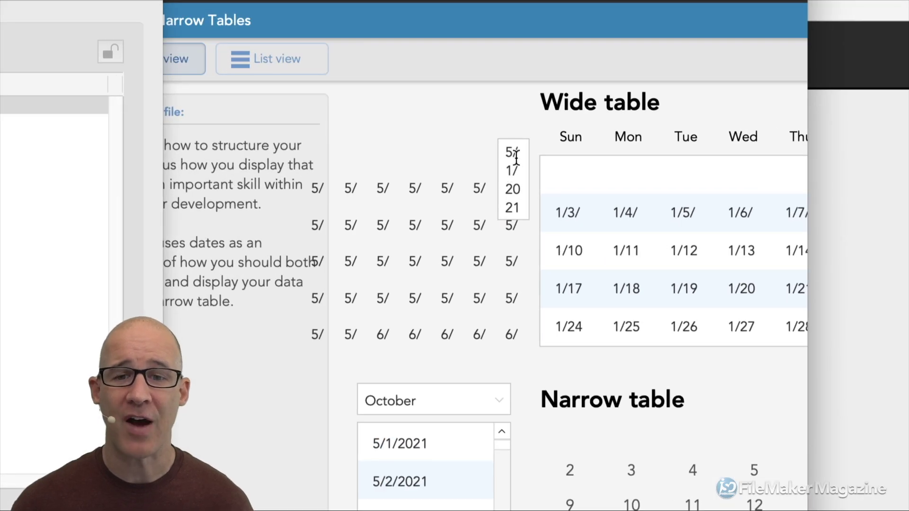
left_click(321, 188)
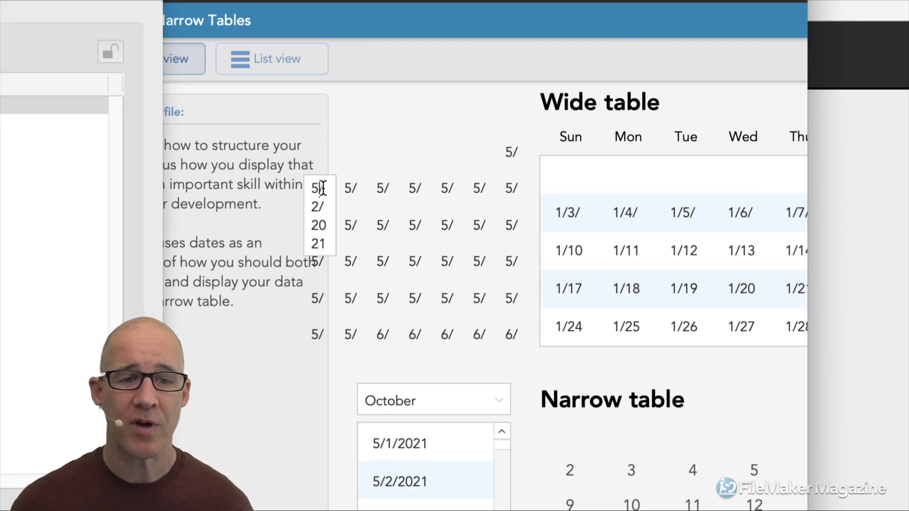
left_click(353, 188)
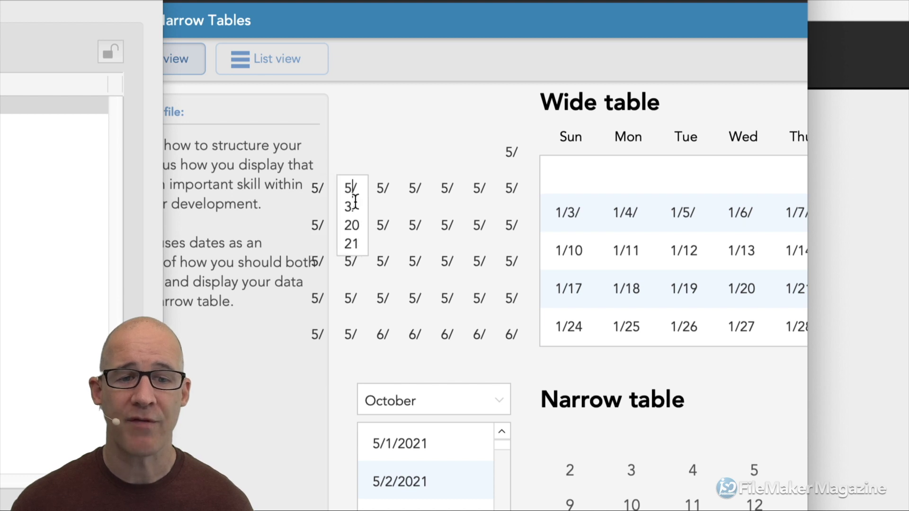
left_click(385, 189)
left_click(414, 188)
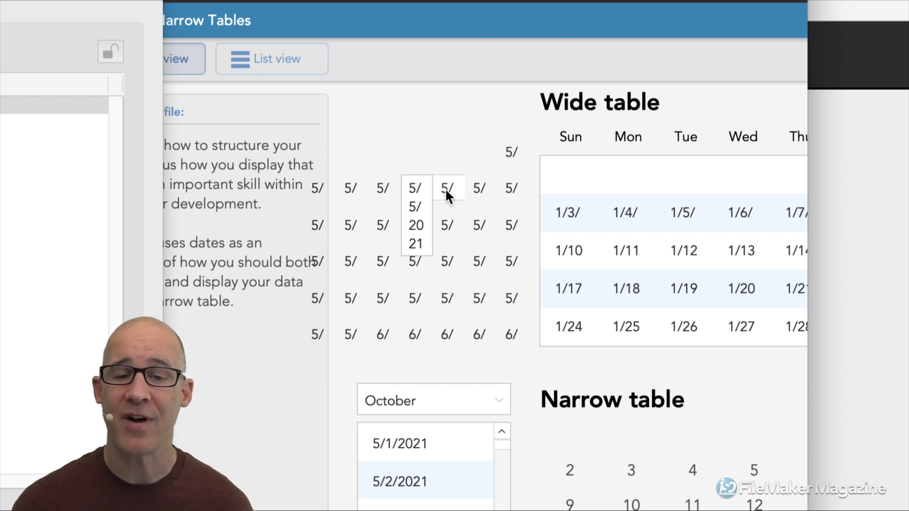
left_click(445, 188)
left_click_drag(451, 208, 437, 183)
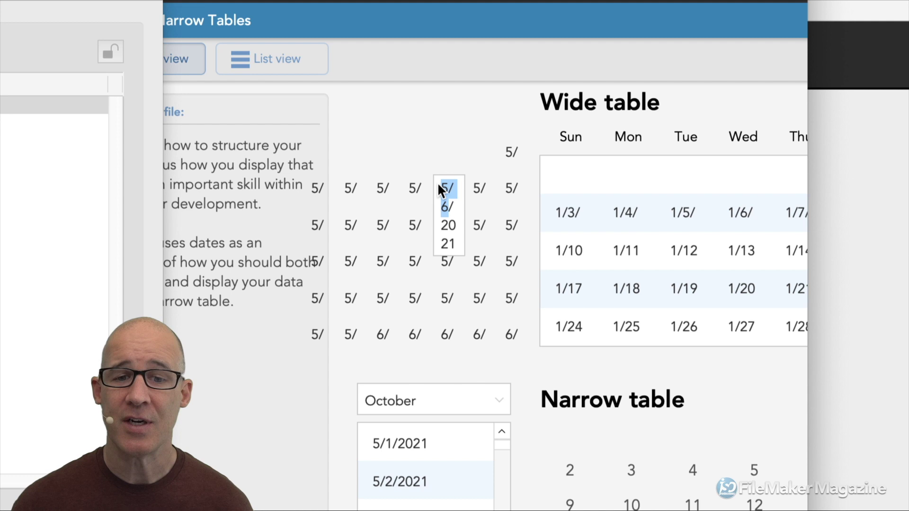
Inspect the repetitions holding 5/7/2021 through 5/11/2021, then revisit 5/5/2021.
left_click(477, 189)
left_click(511, 187)
left_click(324, 226)
left_click(351, 226)
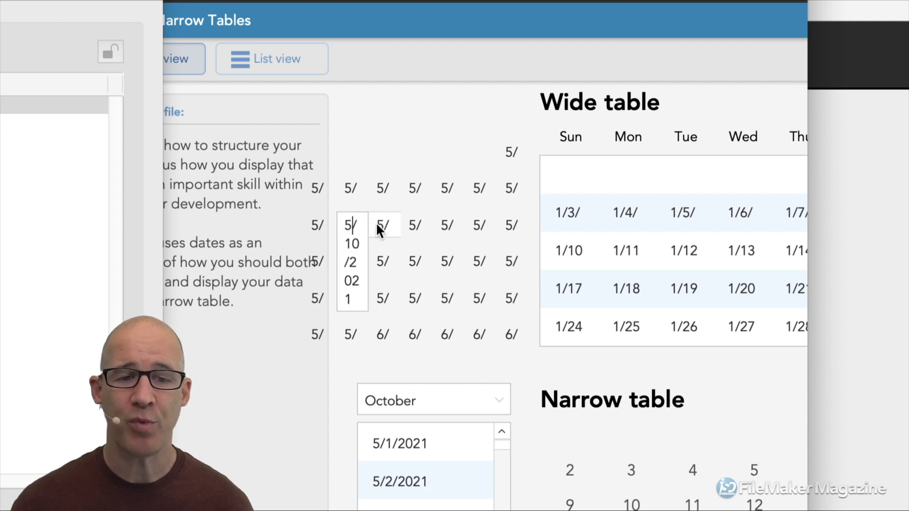
left_click(378, 227)
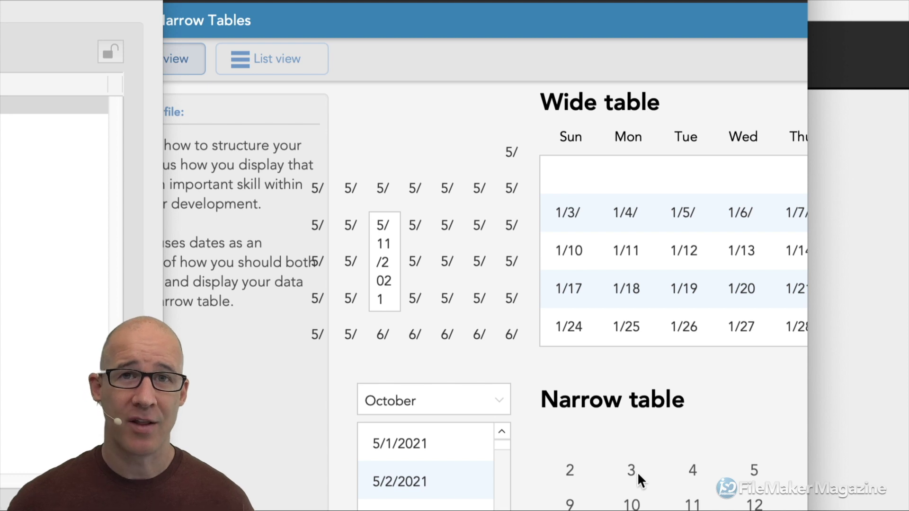
left_click(418, 192)
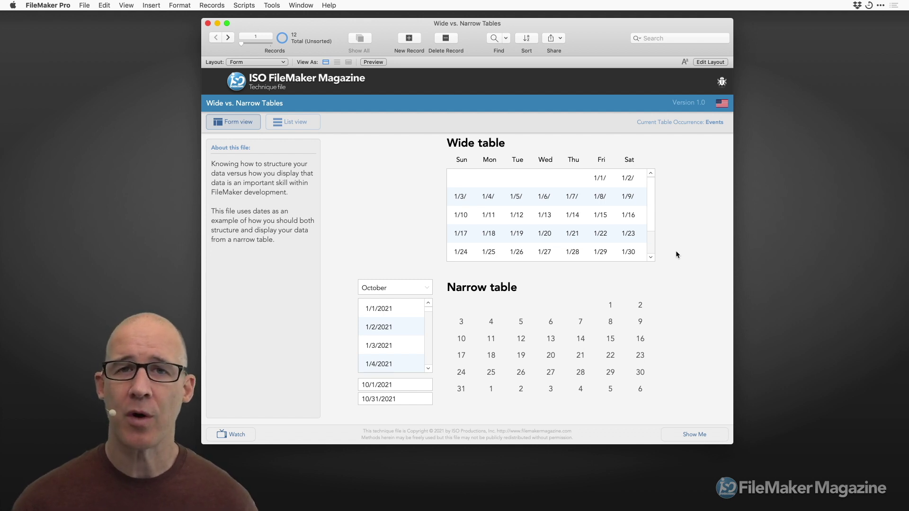
In Layout mode, select the Narrow table's calendar button bar and show its Appearance settings.
key("super+l")
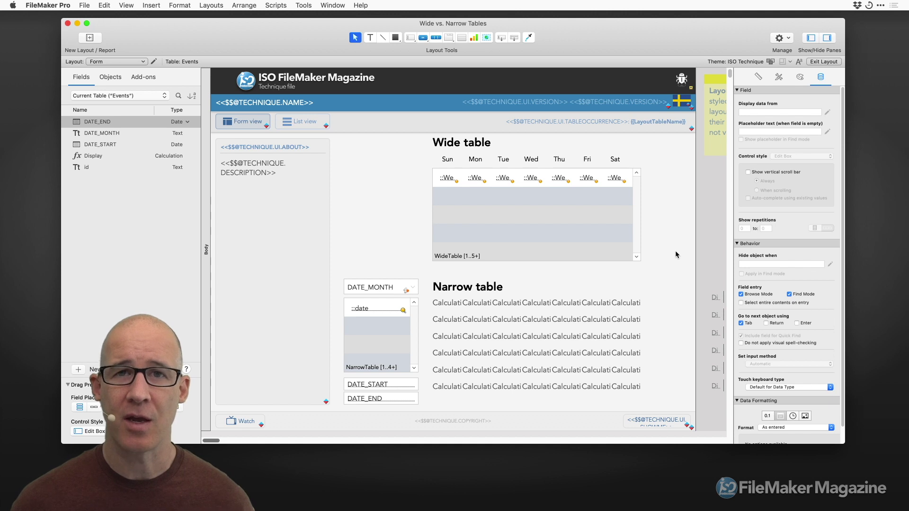
left_click_drag(612, 42, 602, 38)
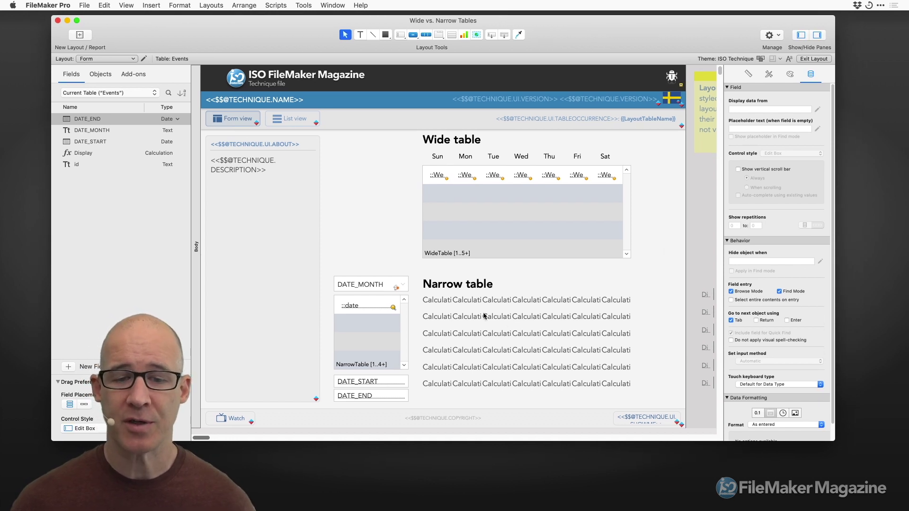
scroll(445, 306, "right", 5)
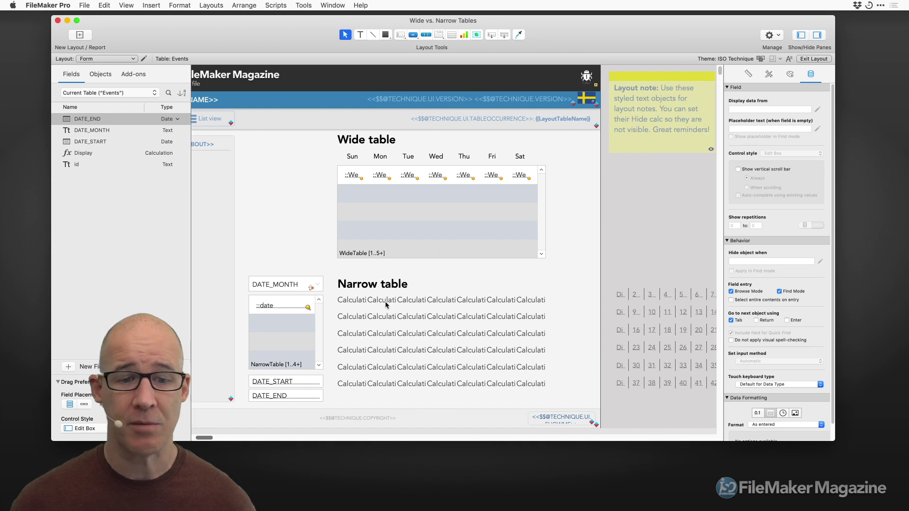
left_click(362, 302)
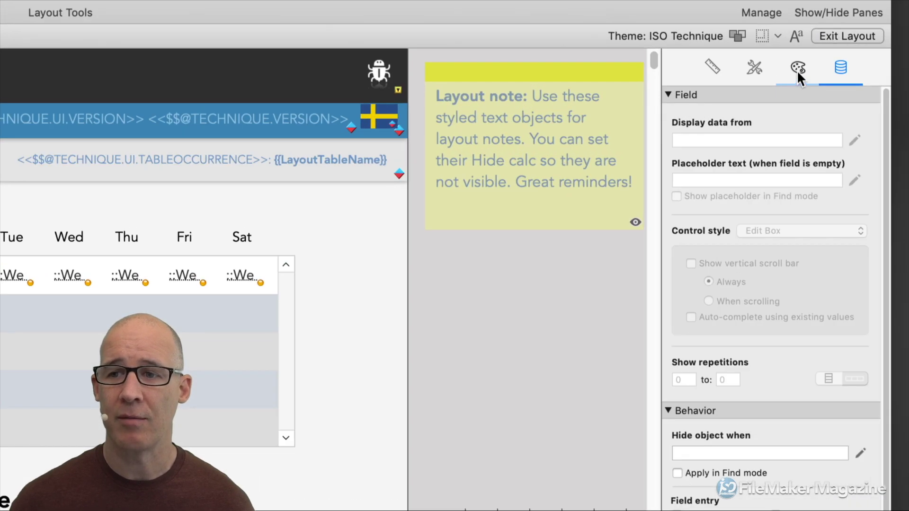
left_click(790, 74)
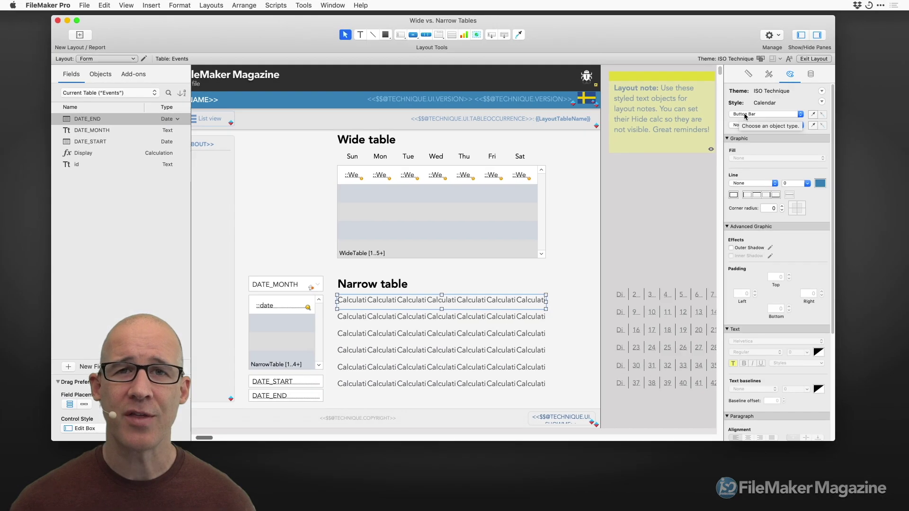
Open Button Bar Setup for segment 4 and detach it into a floating window.
left_click(429, 302)
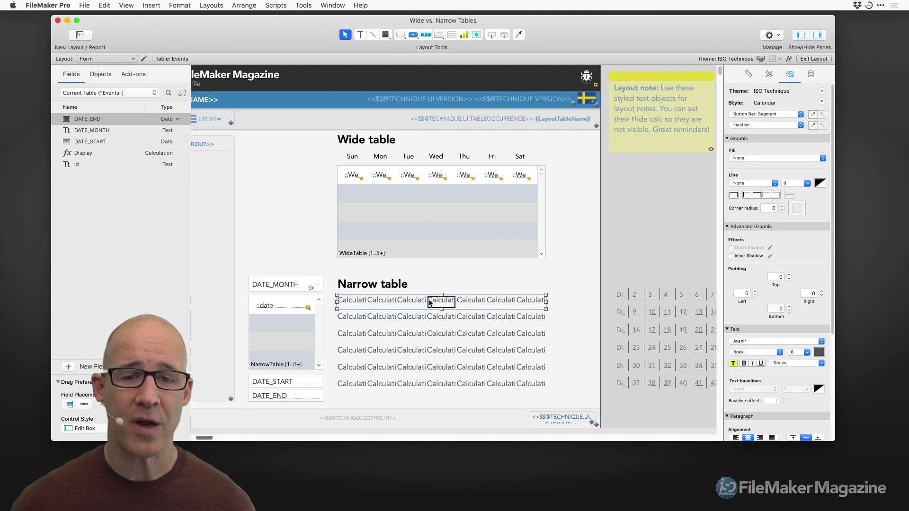
double_click(430, 302)
left_click_drag(613, 264, 555, 80)
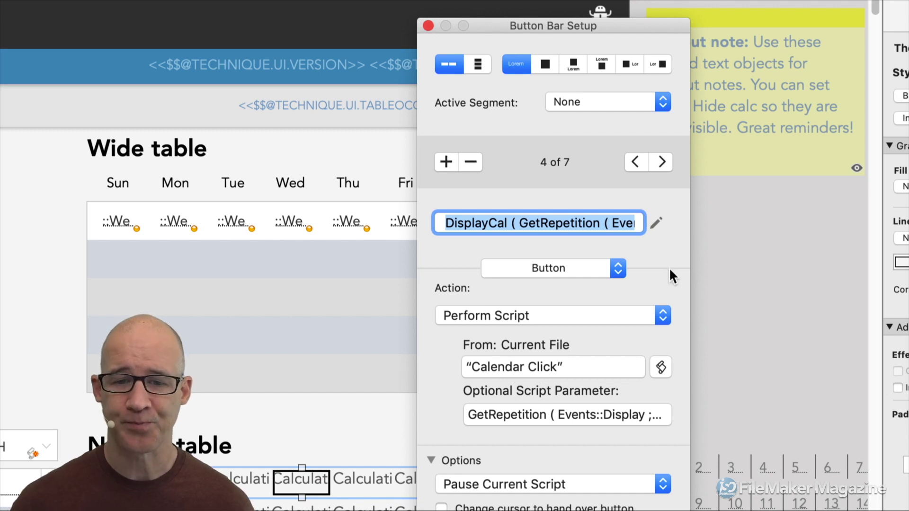
Open segment 4's label calculation and insert a GetRepetition template line below the formula.
left_click(653, 223)
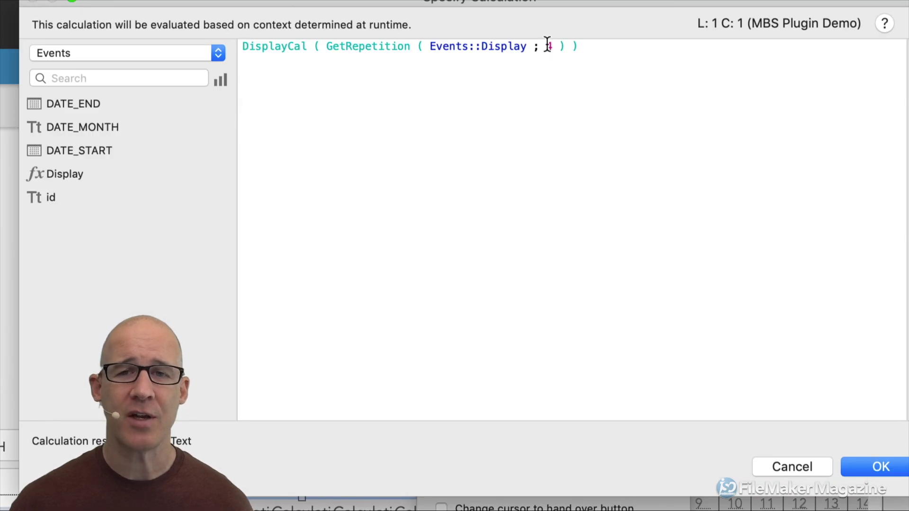
left_click_drag(545, 27, 581, 55)
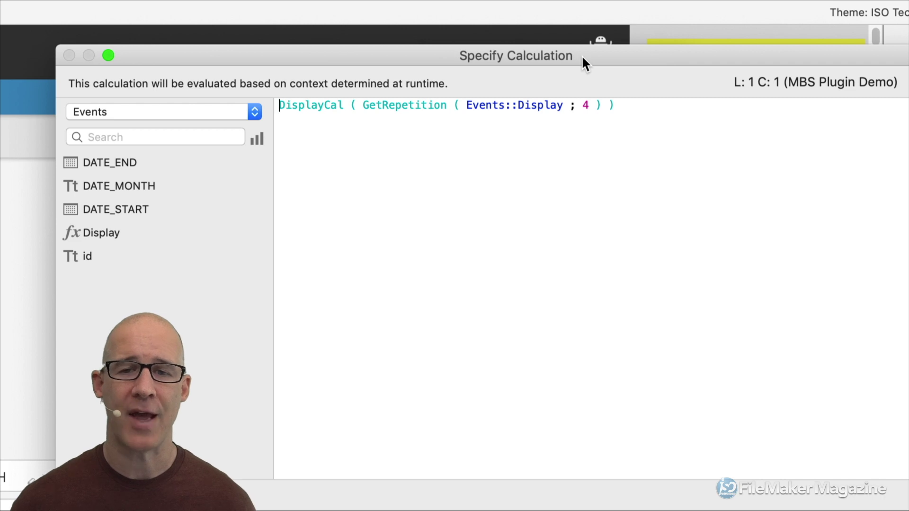
double_click(410, 106)
left_click(629, 105)
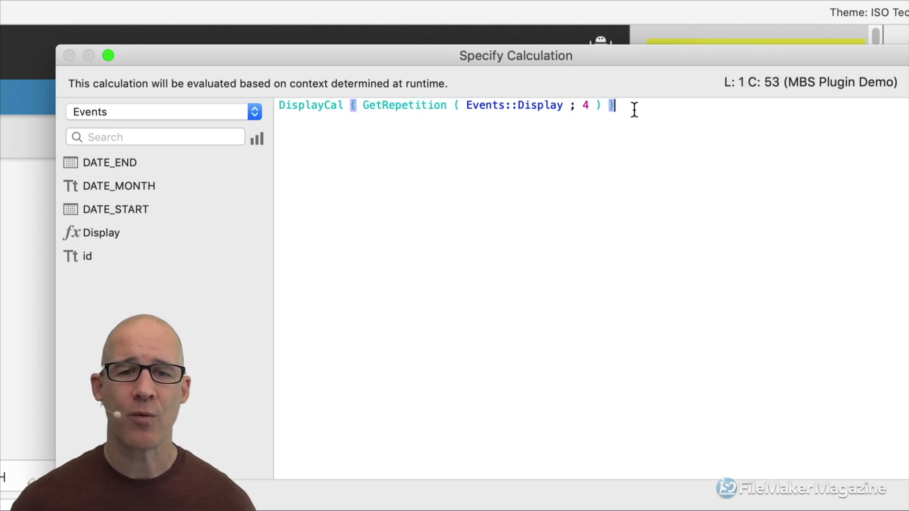
key("Return")
key("Return")
type("get")
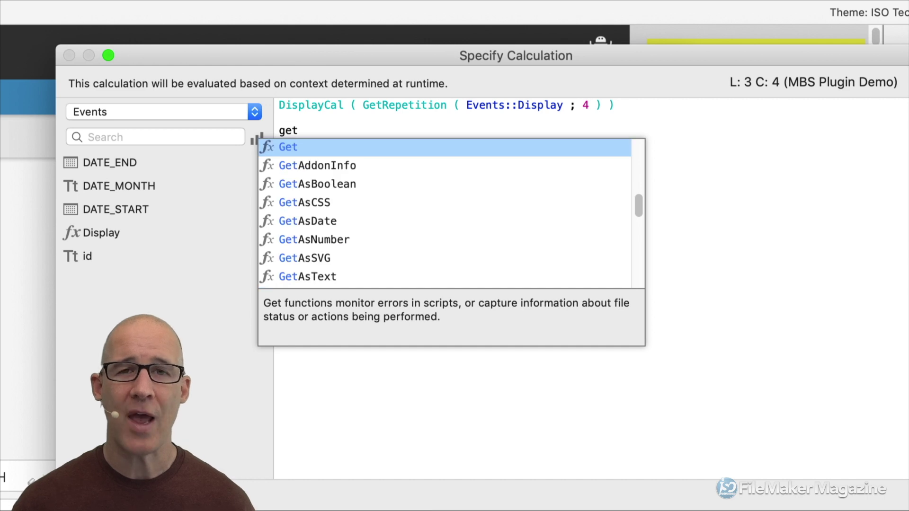
type("re")
key("Return")
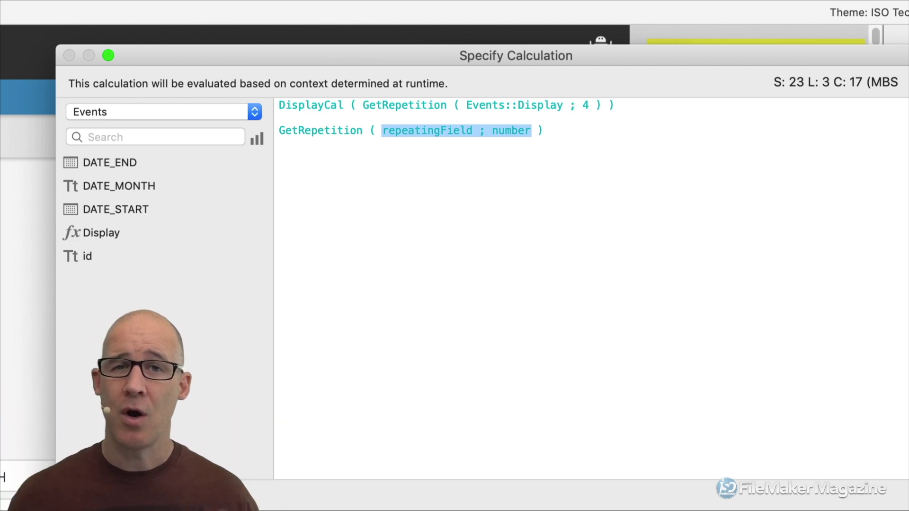
Compare it with GetRepetition ( Events::Display ; 4 ), delete the helper line and keep the DisplayCal label.
double_click(420, 130)
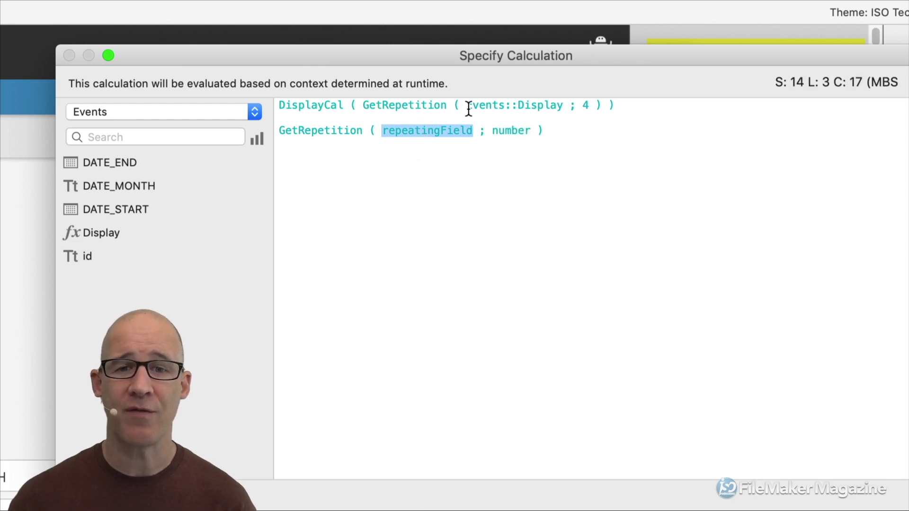
double_click(416, 105)
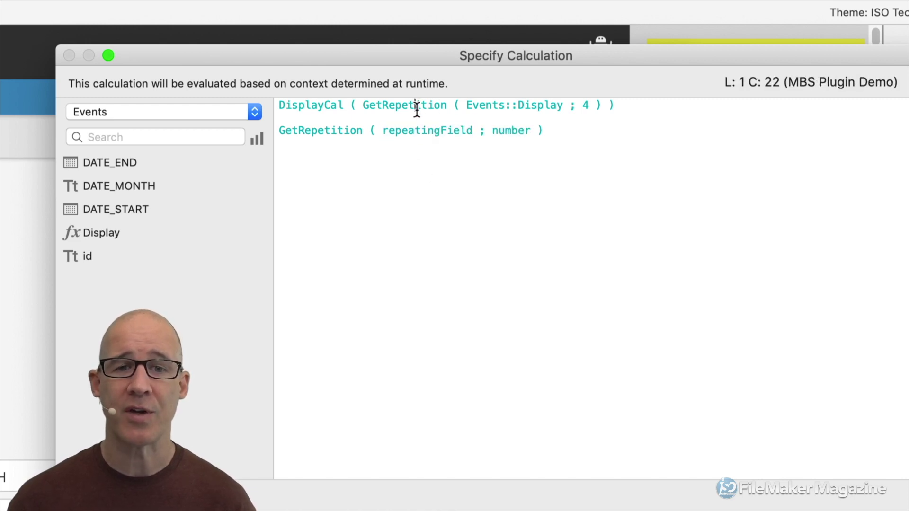
double_click(495, 105)
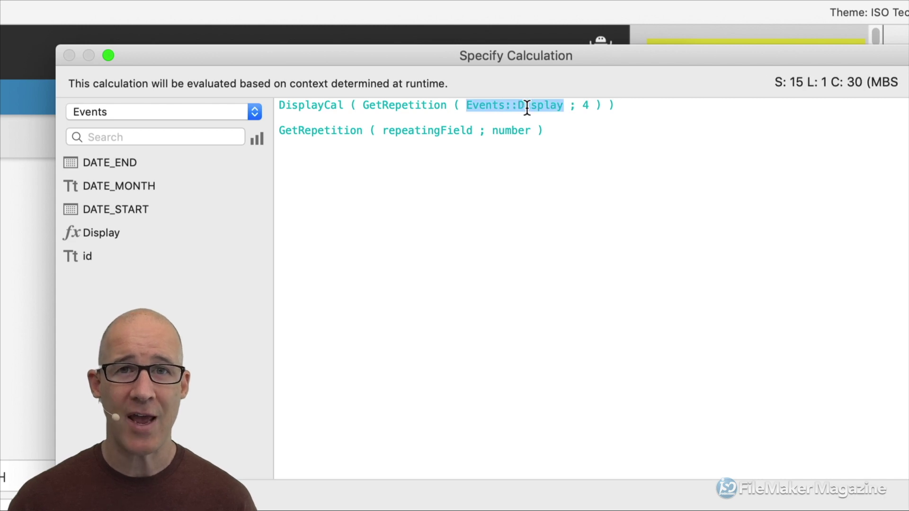
double_click(586, 105)
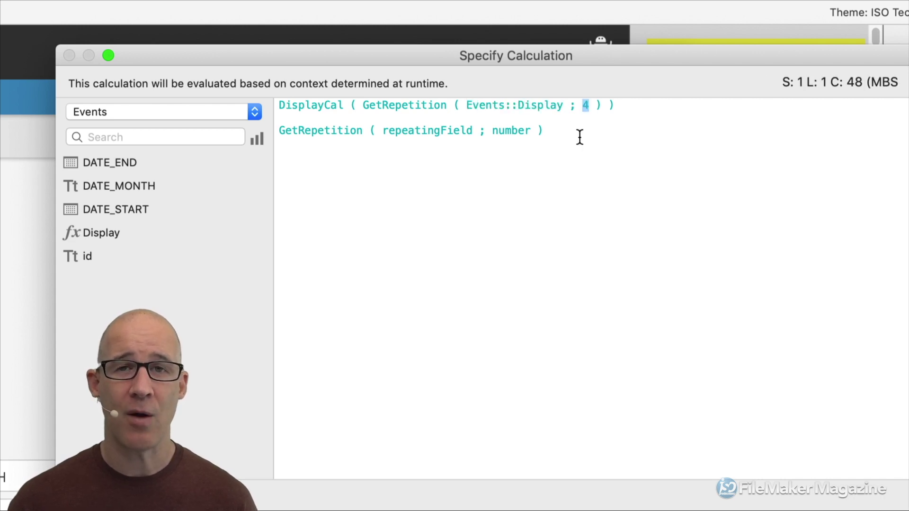
left_click_drag(546, 135, 264, 137)
key("BackSpace")
key("BackSpace")
key("BackSpace")
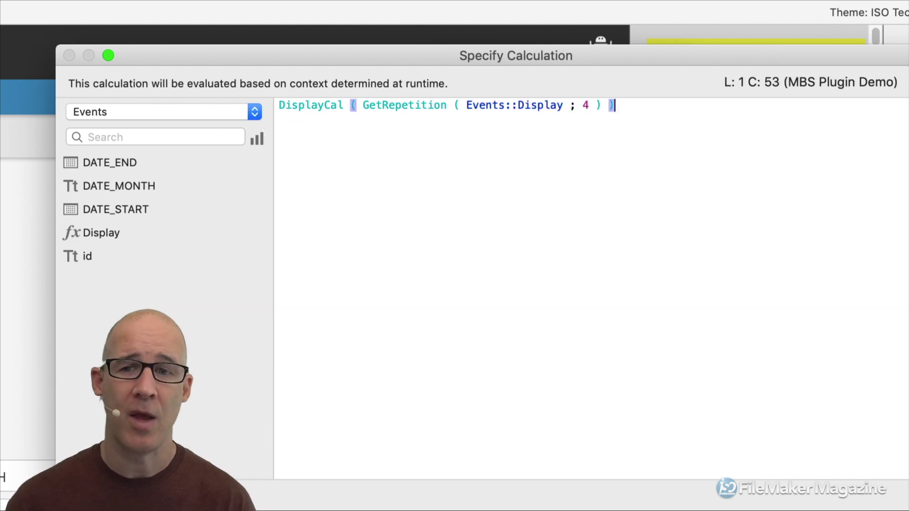
double_click(304, 105)
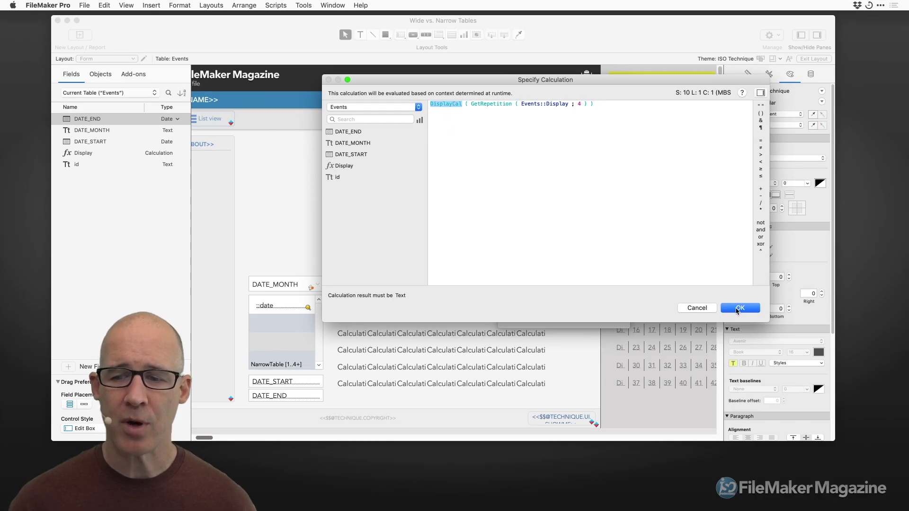
left_click(738, 309)
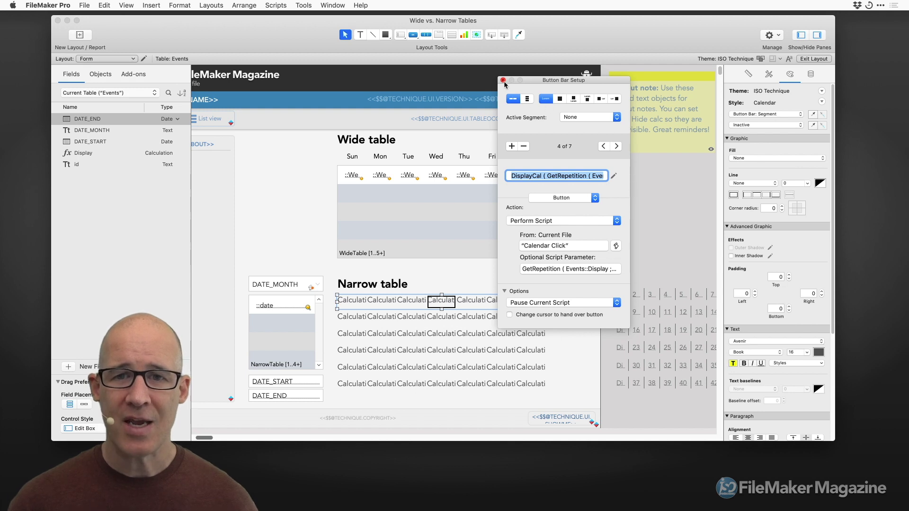
Close Button Bar Setup and drag the repeating Display field column to the left of the Wide table.
left_click(503, 80)
left_click(604, 277)
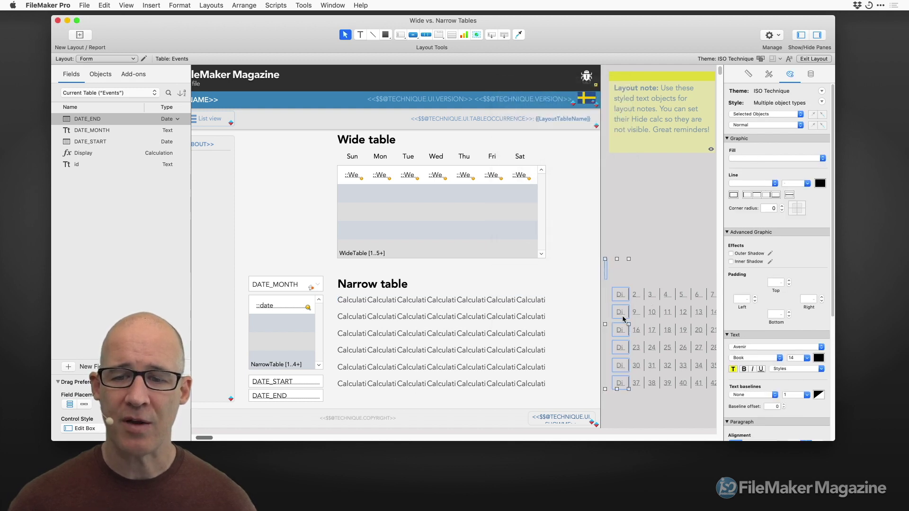
left_click(610, 298)
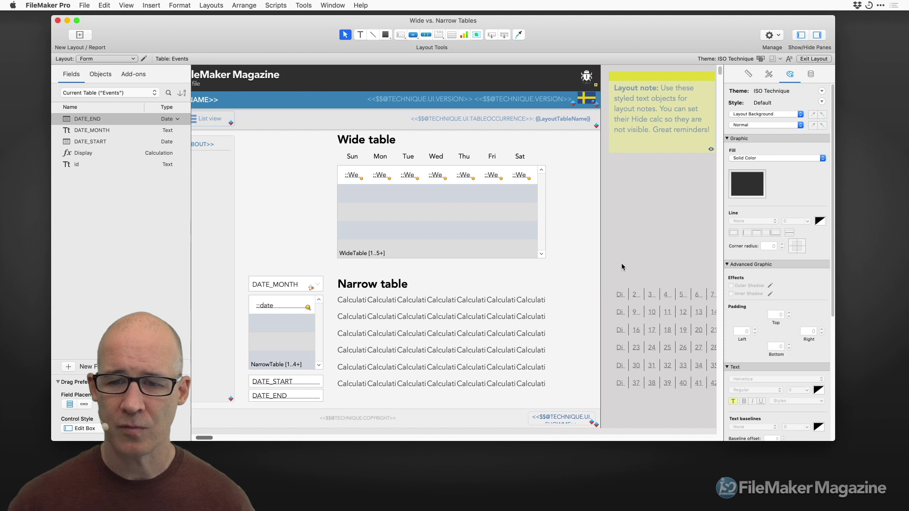
left_click(607, 278)
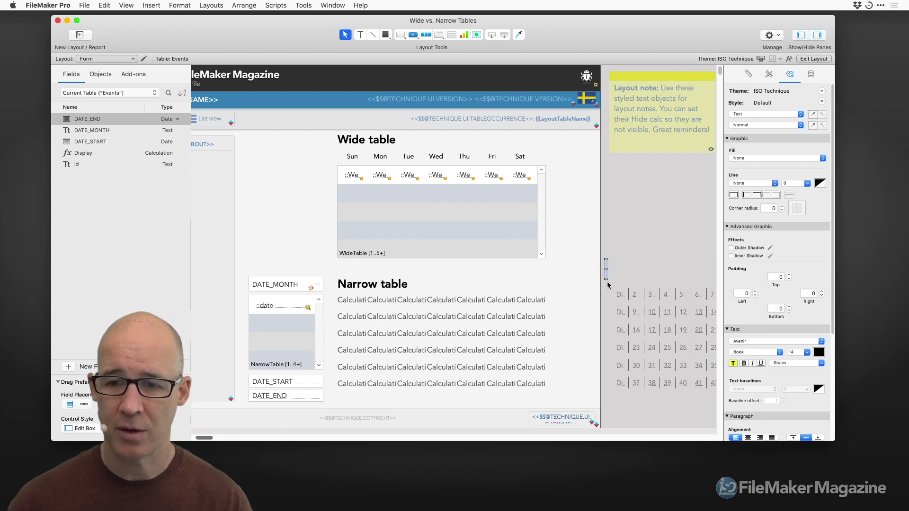
left_click(609, 285)
left_click(620, 293)
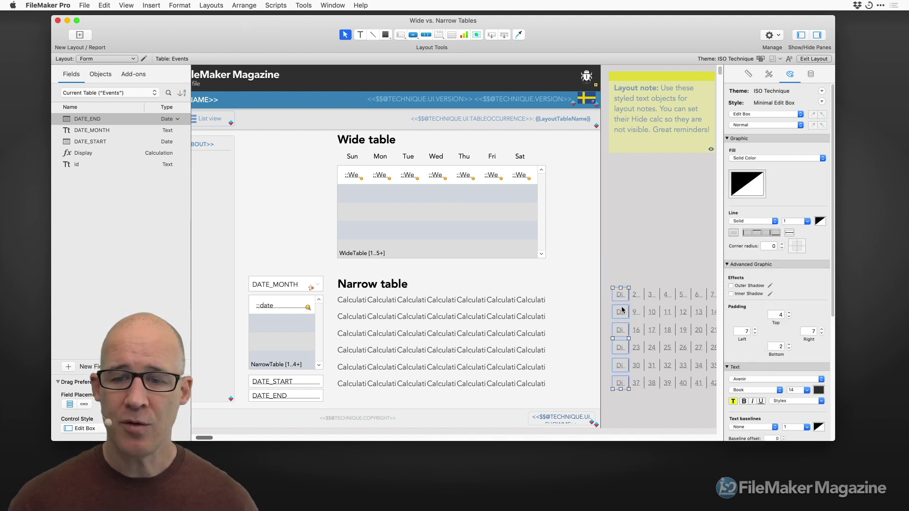
left_click_drag(621, 298, 228, 164)
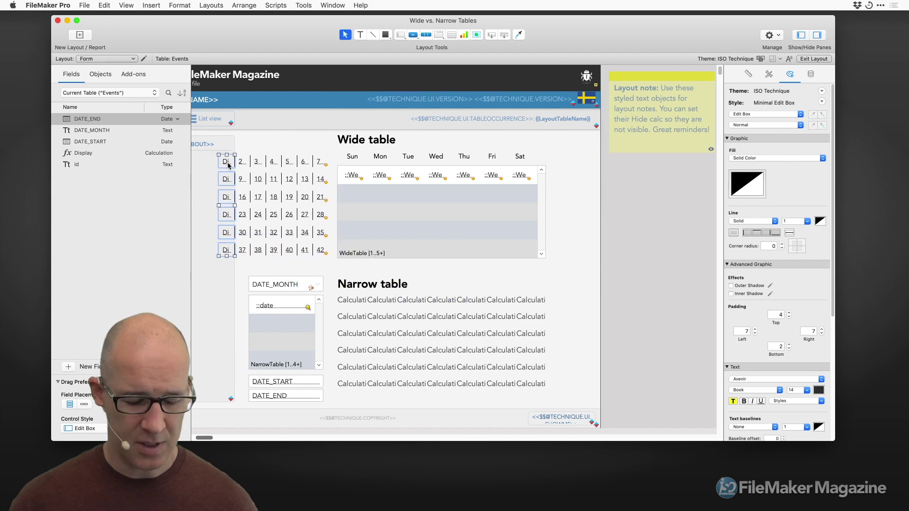
Preview the calendar in Browse mode, check the first date field, then return to Layout mode.
key("super+b")
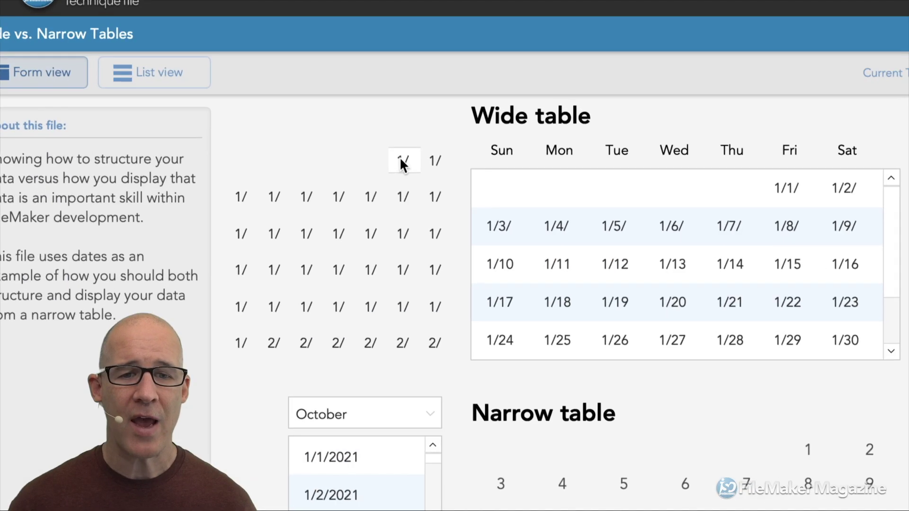
left_click(404, 162)
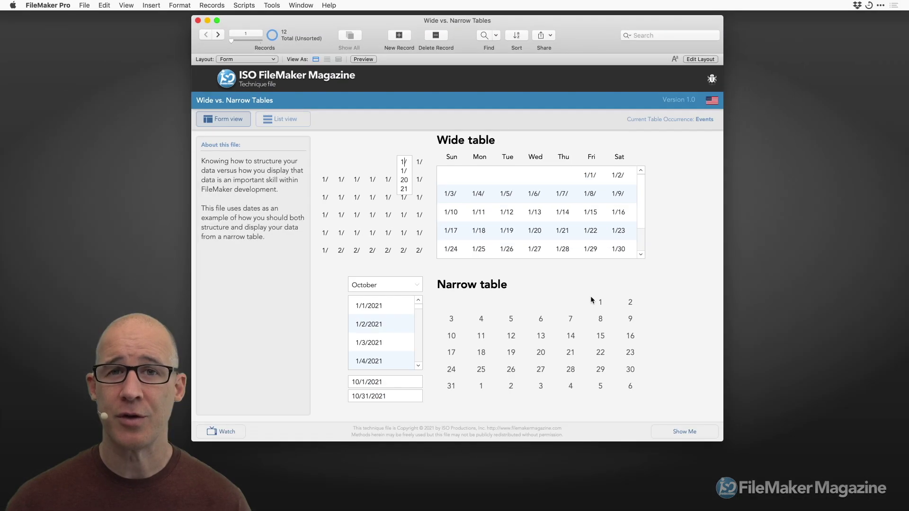
key("super+l")
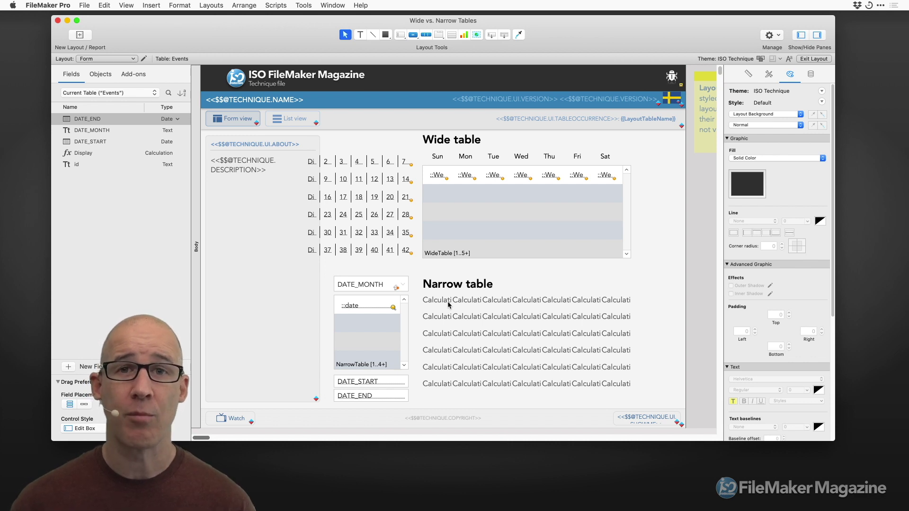
double_click(449, 304)
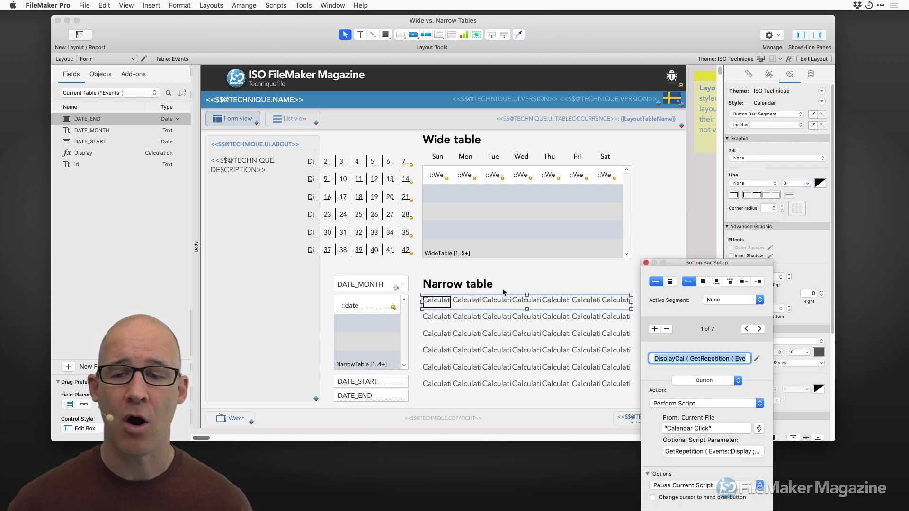
left_click_drag(700, 266, 552, 107)
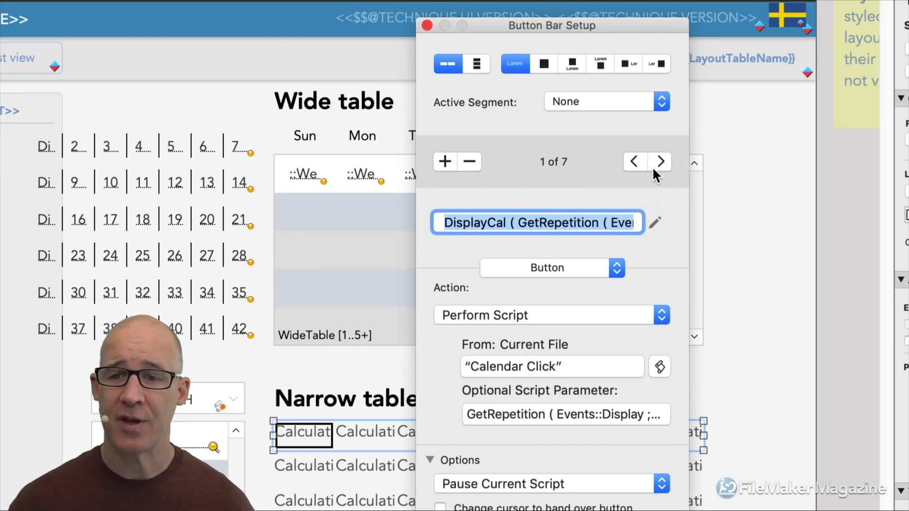
double_click(487, 223)
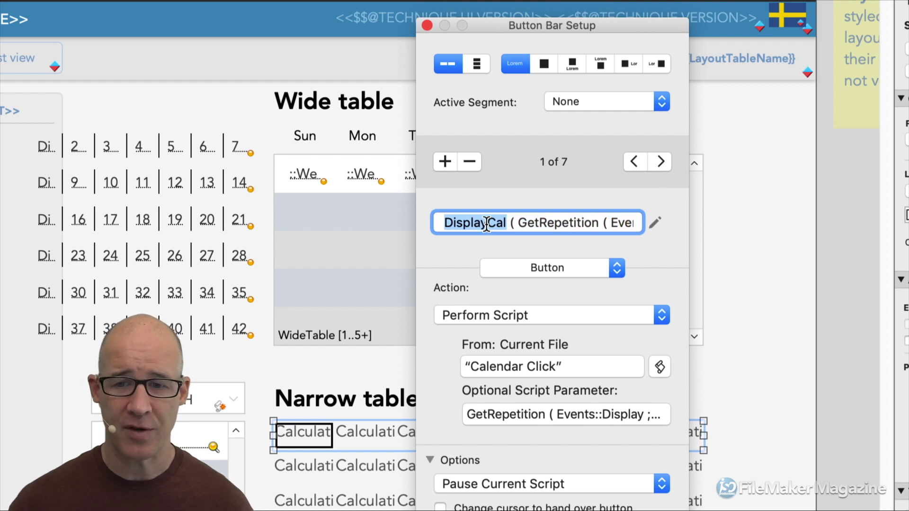
type("date")
key("BackSpace")
key("BackSpace")
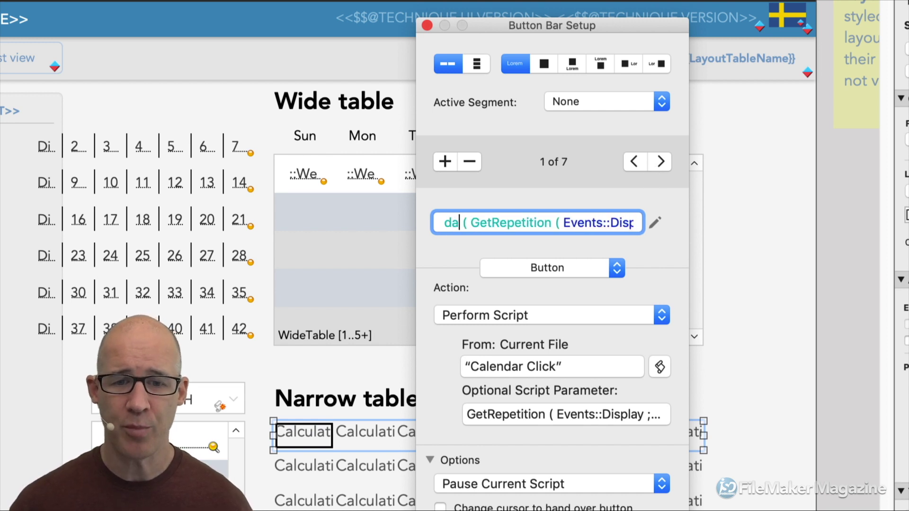
type("y")
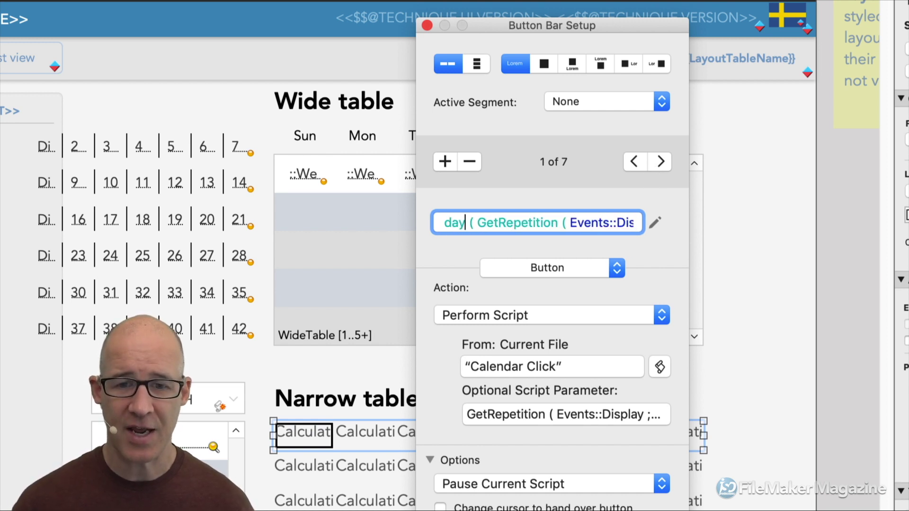
left_click(662, 162)
double_click(468, 221)
type("date")
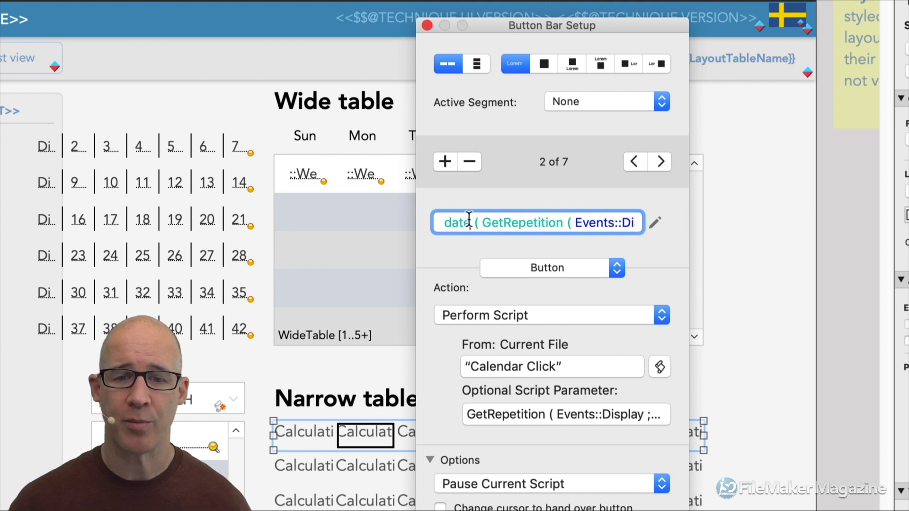
key("BackSpace")
key("BackSpace")
type("y")
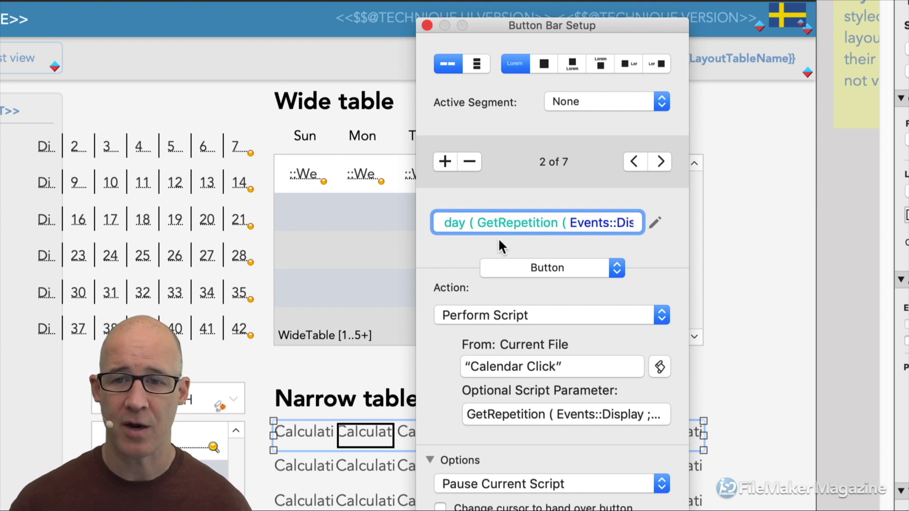
left_click(427, 25)
key("super+b")
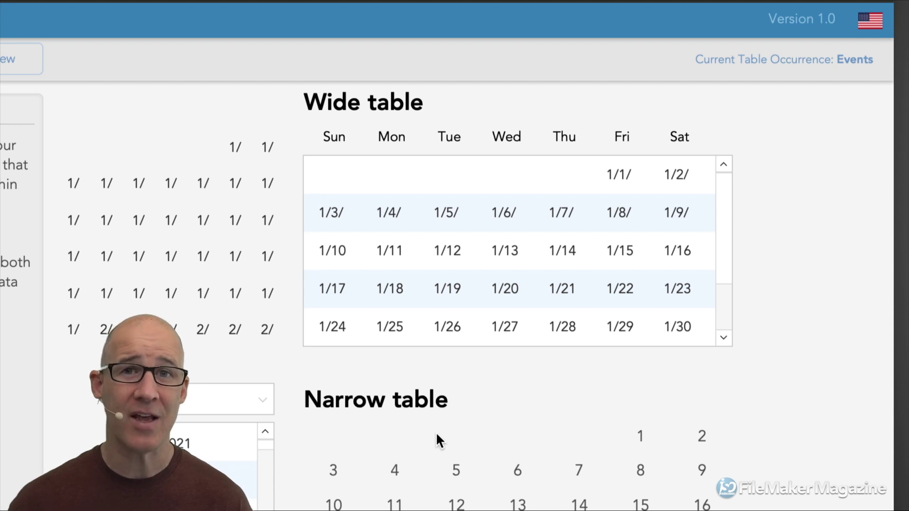
key("super+l")
left_click(377, 435)
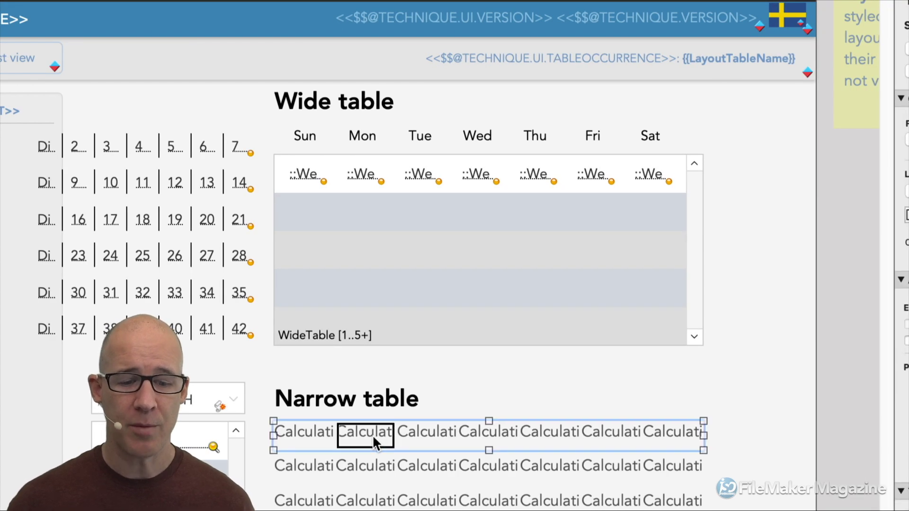
left_click_drag(802, 361, 551, 10)
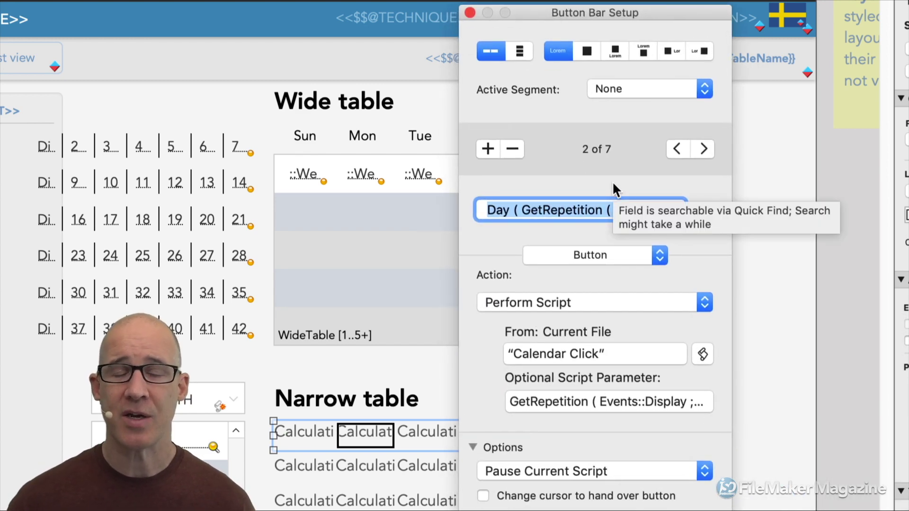
left_click(606, 210)
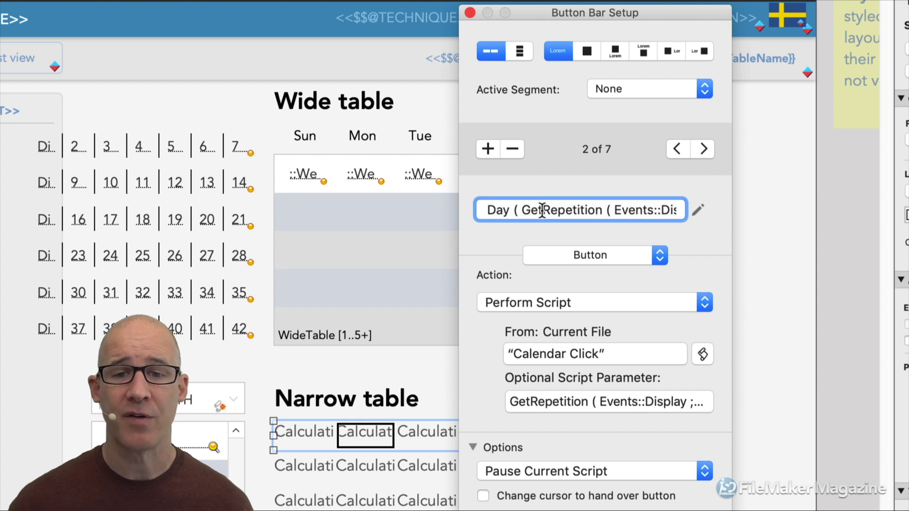
double_click(499, 210)
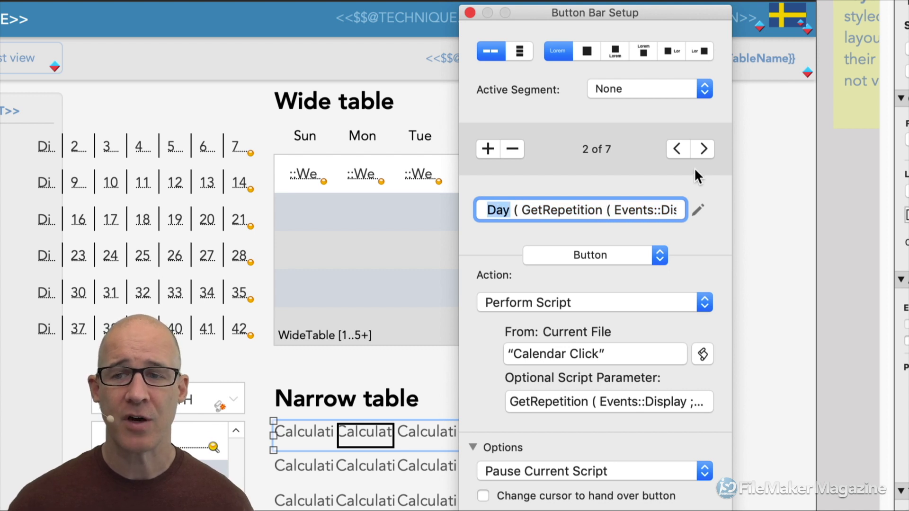
left_click(677, 148)
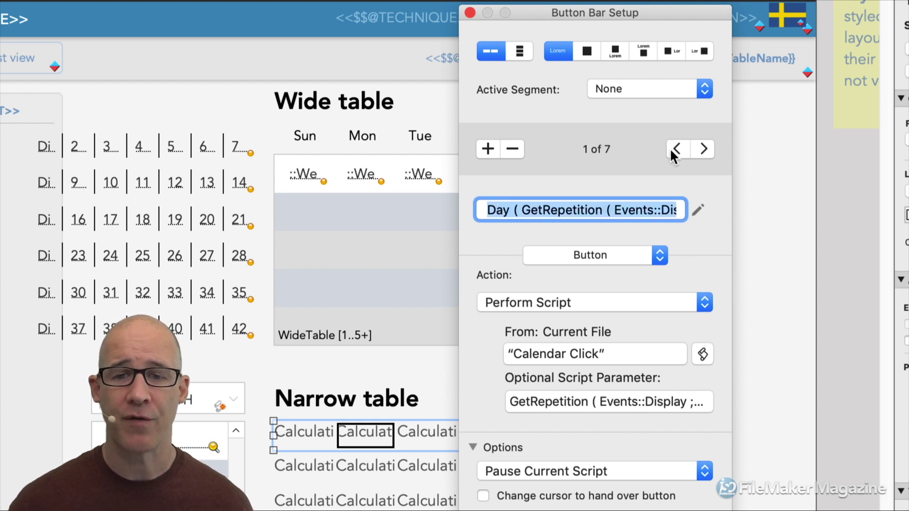
double_click(497, 211)
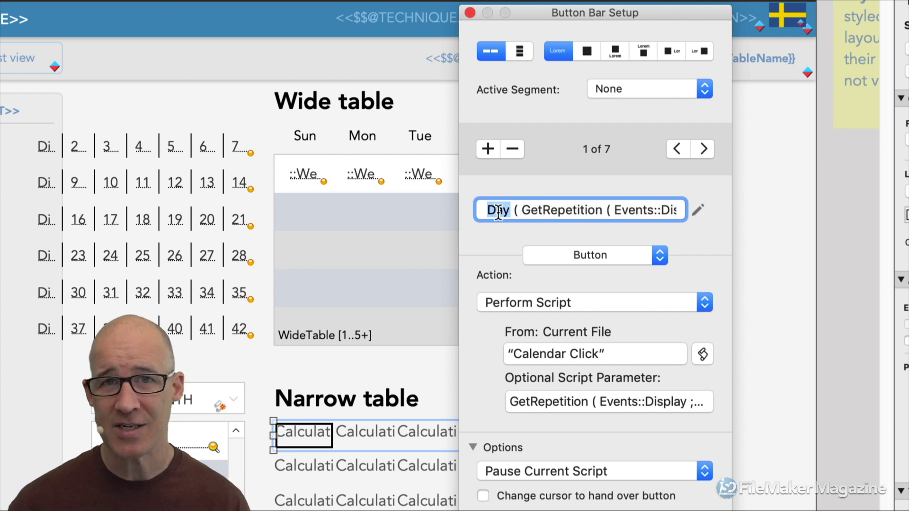
double_click(550, 210)
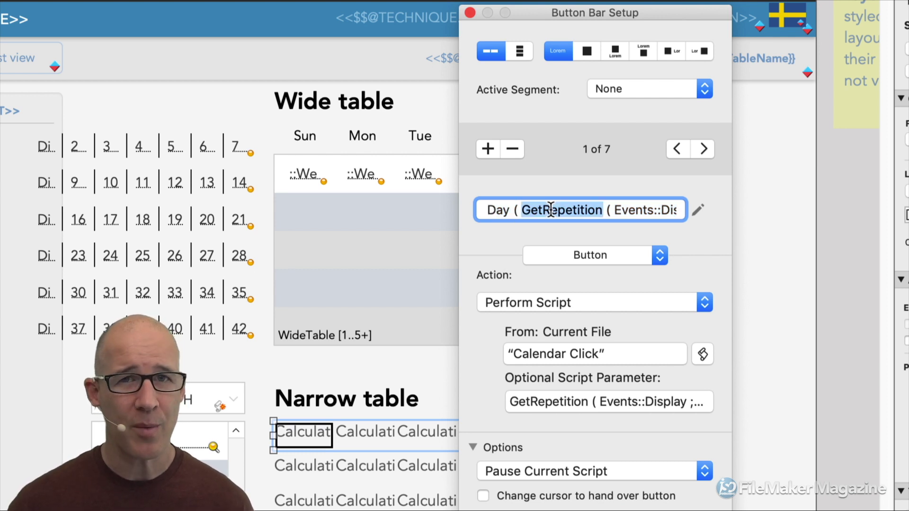
double_click(629, 209)
left_click_drag(630, 209, 667, 210)
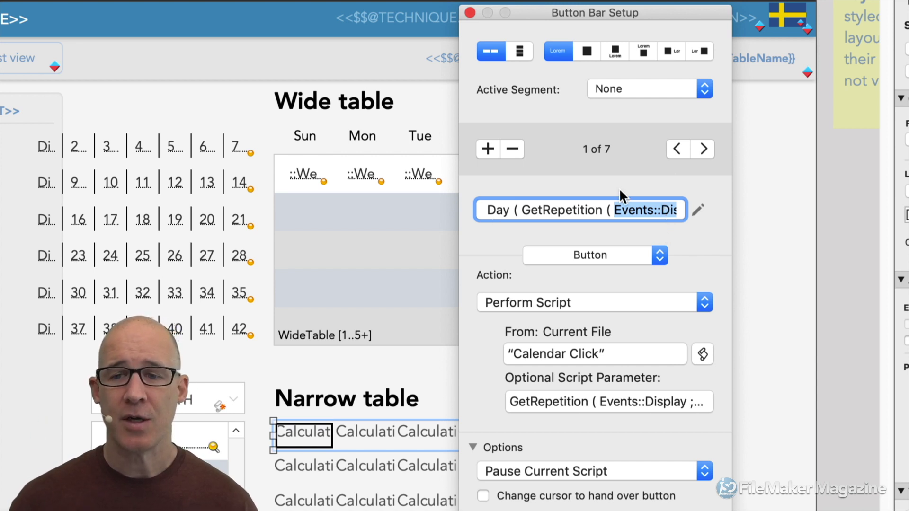
In the label's Specify Calculation, insert a test DisplayCal line from autocomplete, then delete it.
left_click(698, 209)
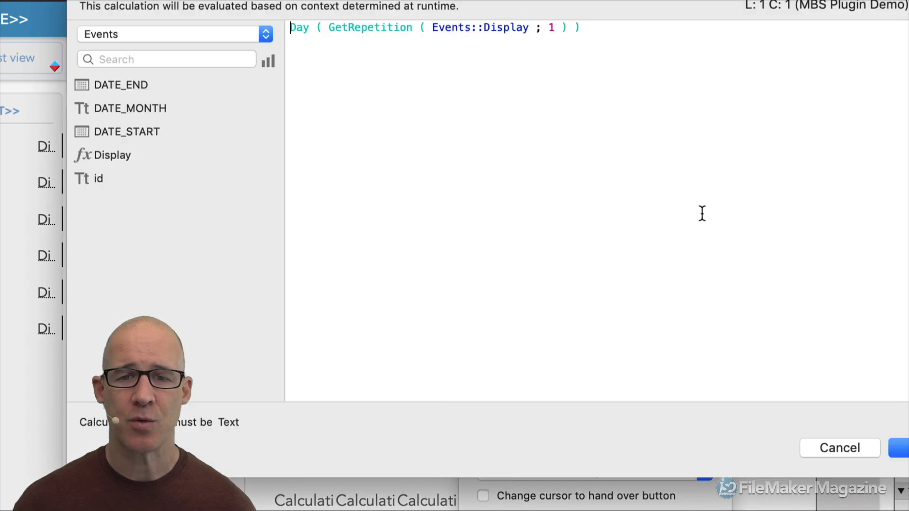
left_click(622, 39)
key("Return")
key("Return")
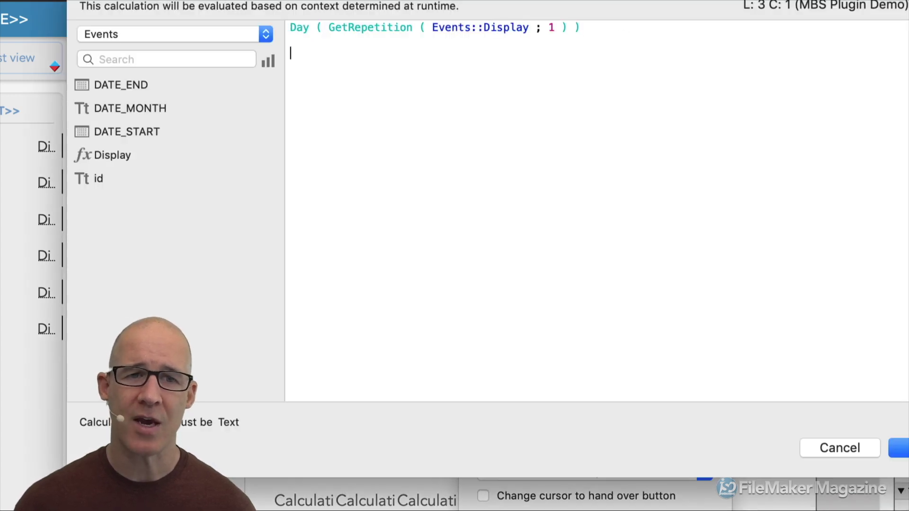
type("disp")
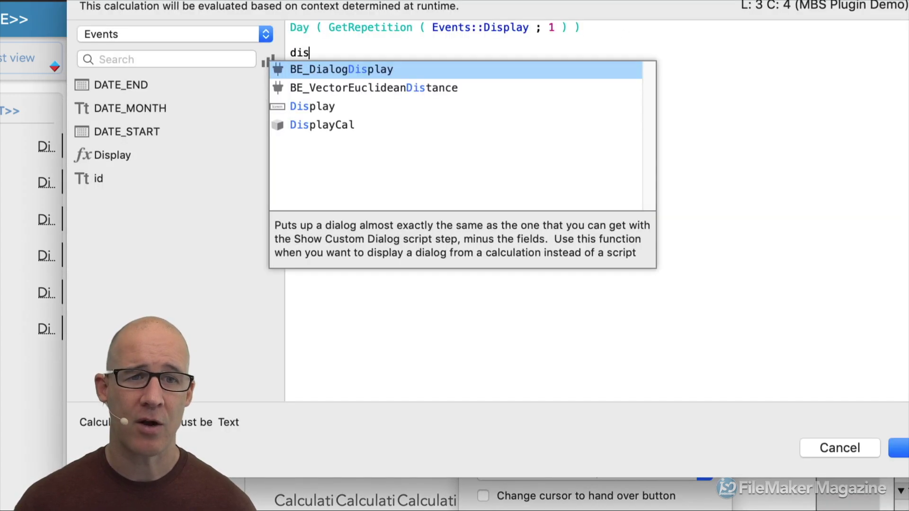
key("Down")
key("Down")
key("Return")
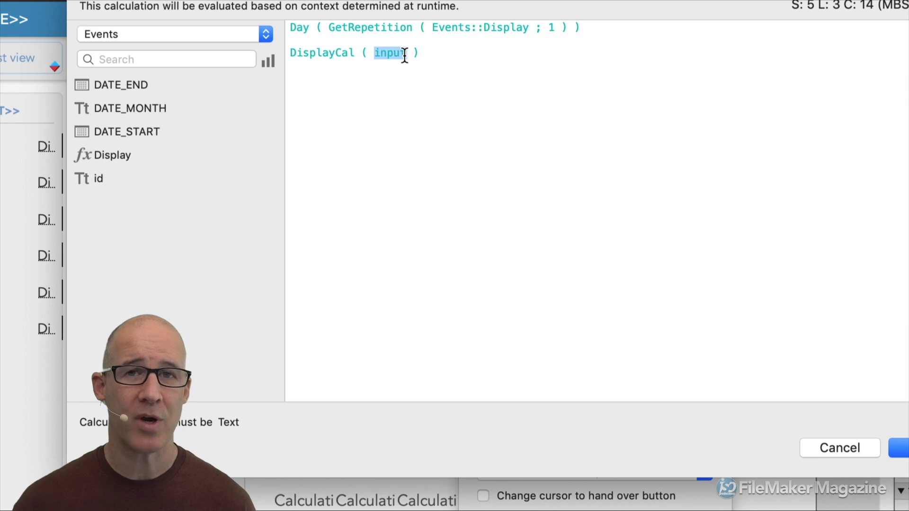
left_click_drag(420, 55, 287, 55)
key("BackSpace")
key("BackSpace")
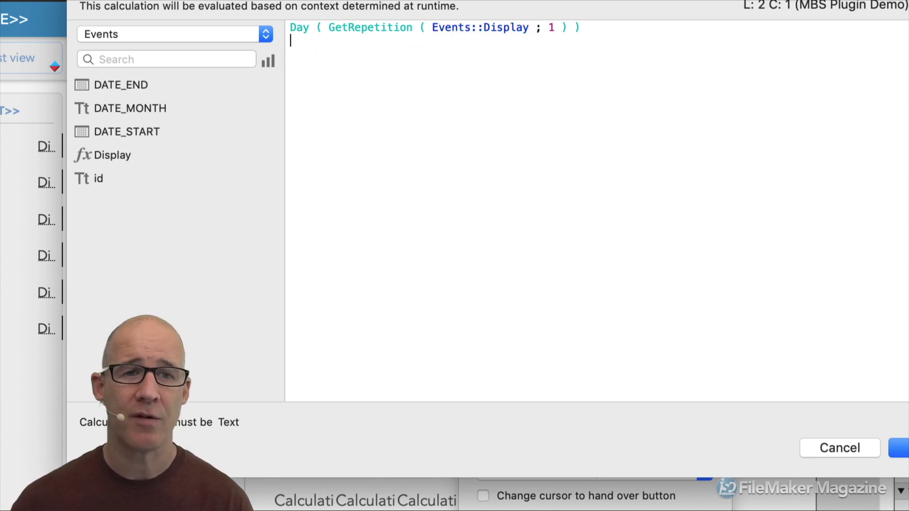
key("BackSpace")
Replace Day with DisplayCal, copy the function name, and confirm the label formula.
double_click(298, 28)
type("Disp")
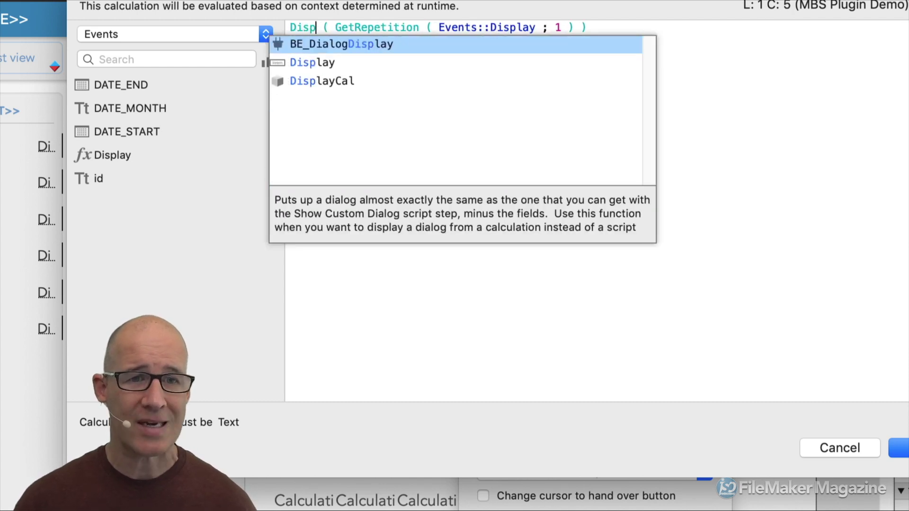
type("layCal")
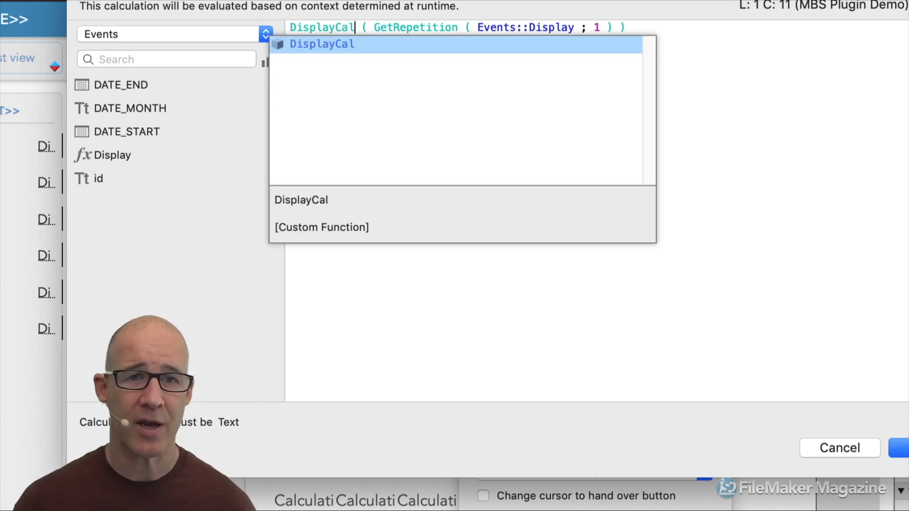
left_click(705, 102)
double_click(341, 28)
key("super+c")
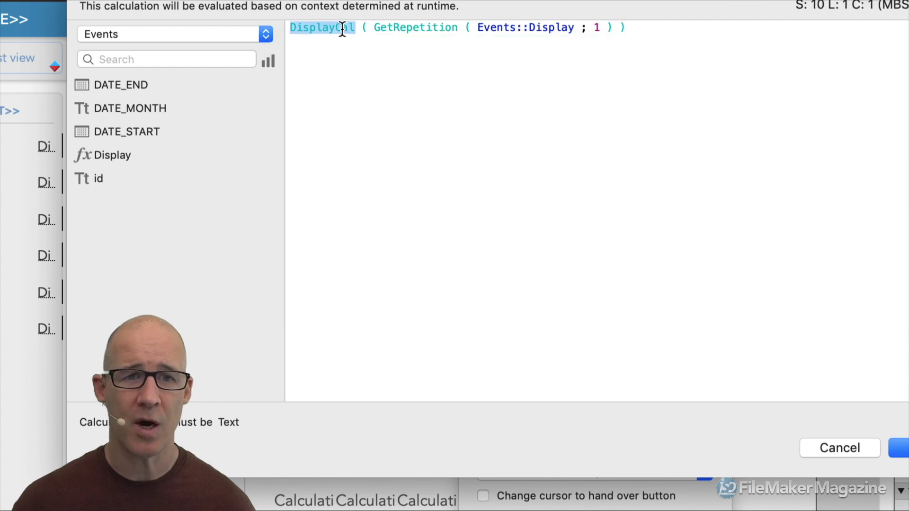
left_click(742, 310)
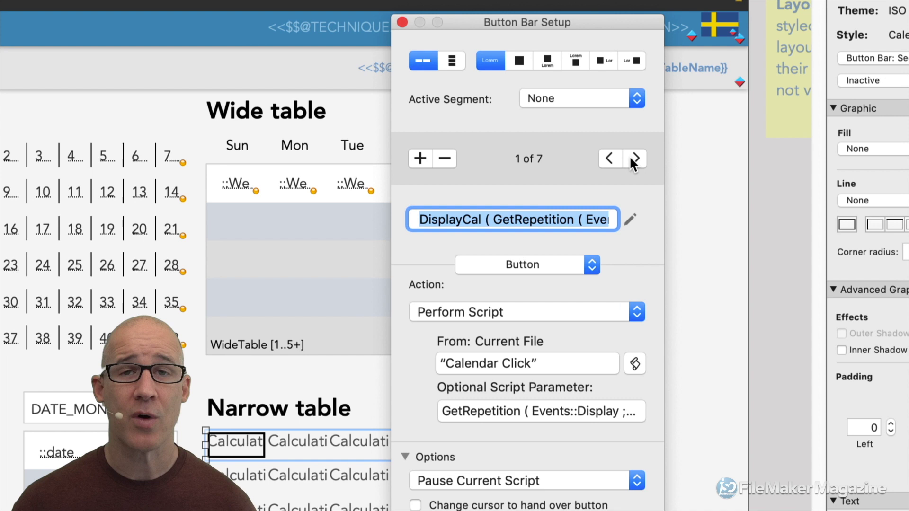
Paste DisplayCal over Day in segment 2's label and step through the following segments.
left_click(634, 158)
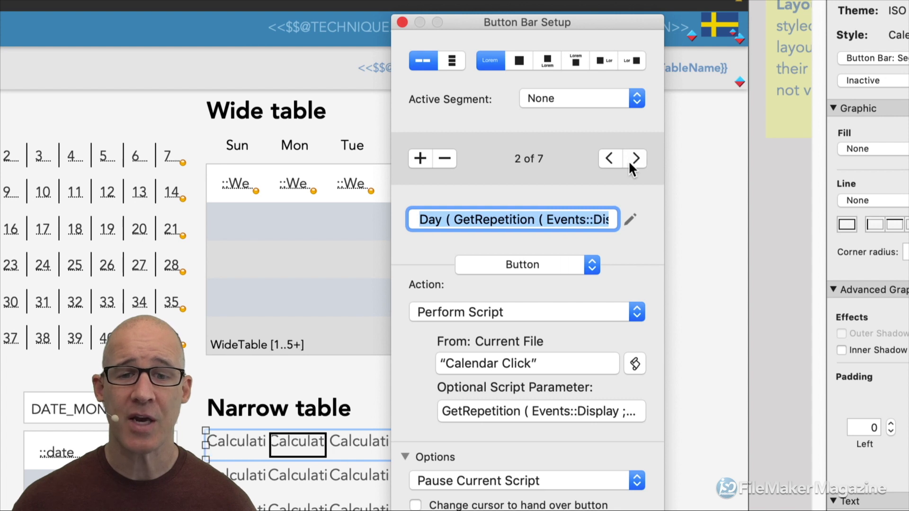
double_click(438, 221)
key("super+v")
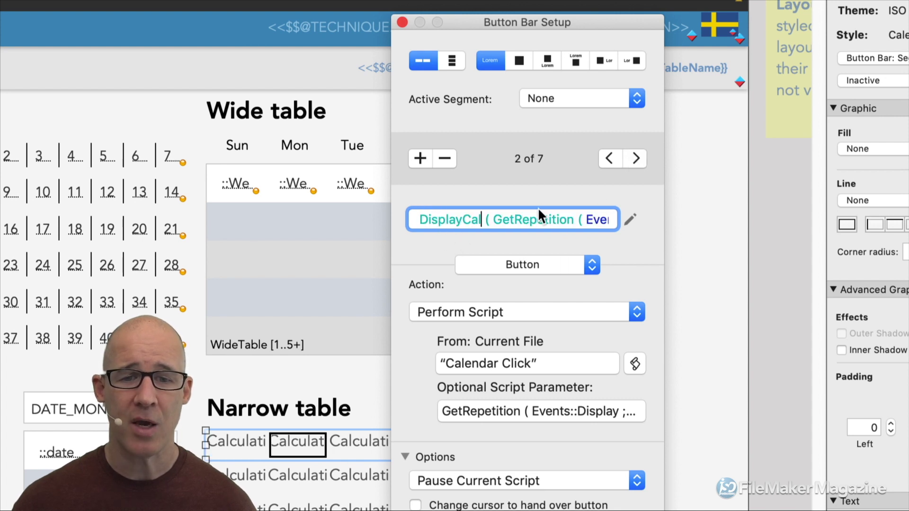
left_click(630, 159)
double_click(630, 161)
double_click(630, 161)
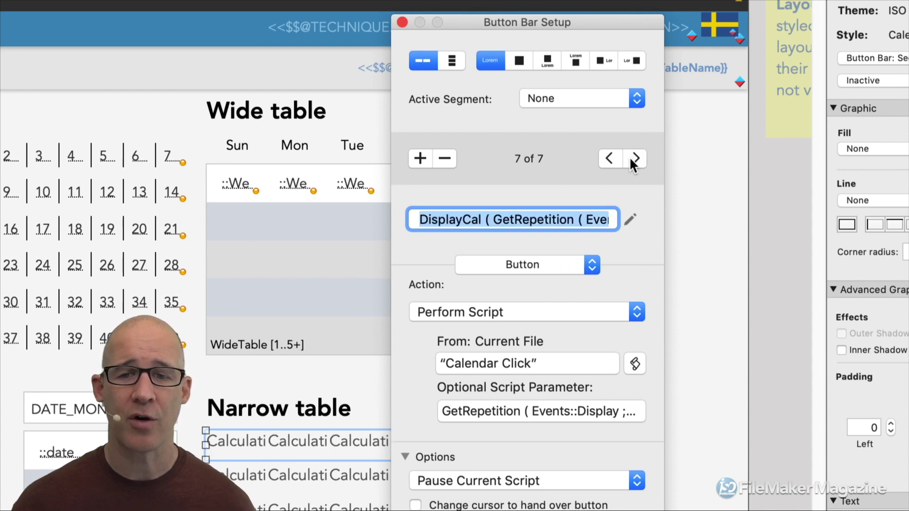
double_click(630, 161)
double_click(631, 161)
left_click(630, 161)
triple_click(631, 160)
triple_click(631, 160)
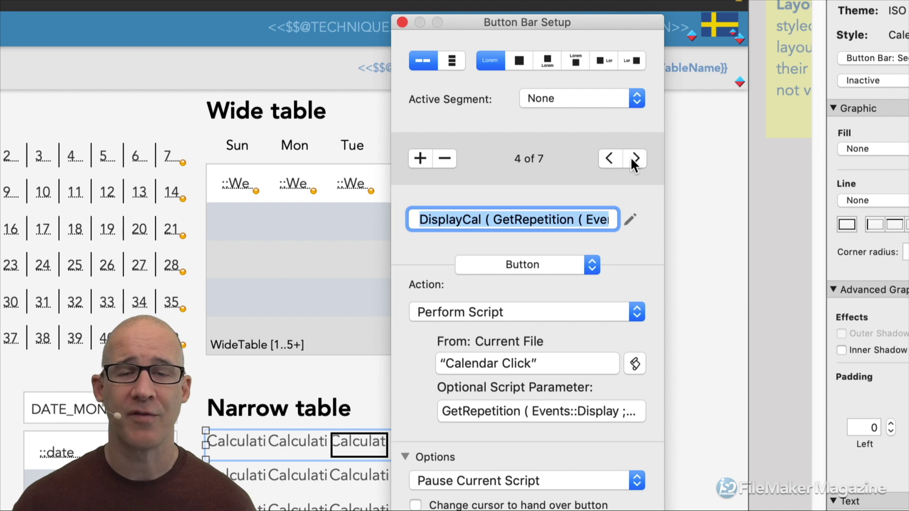
Advance to segment 7 of 7, verify its DisplayCal label, and close Button Bar Setup.
left_click(360, 468)
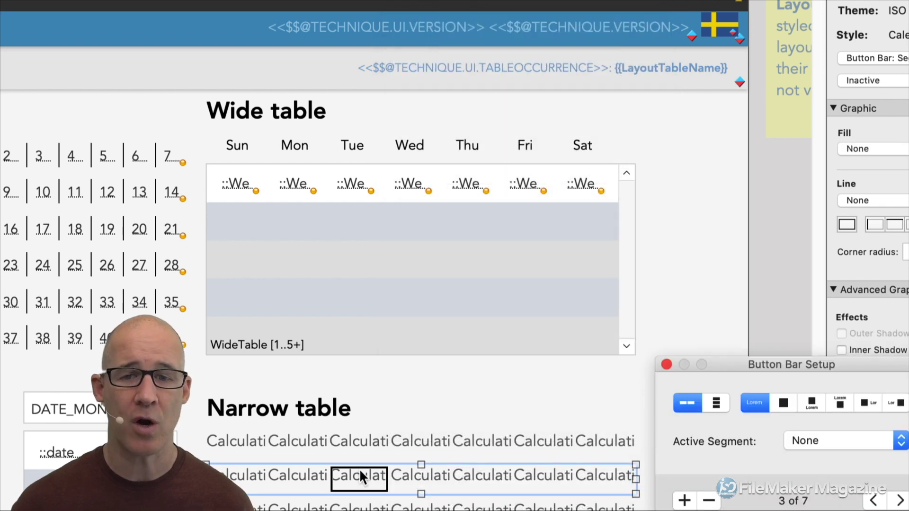
left_click_drag(804, 369, 559, 33)
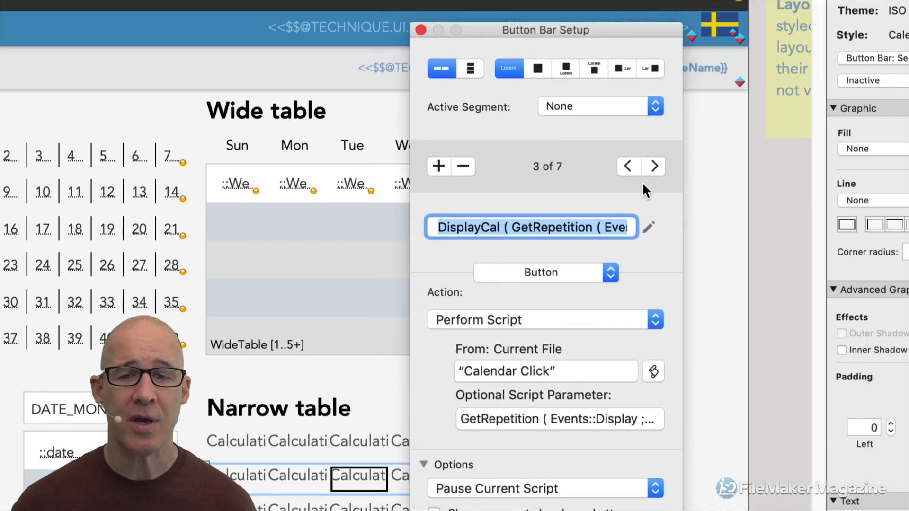
left_click(654, 165)
double_click(654, 165)
triple_click(654, 165)
double_click(655, 166)
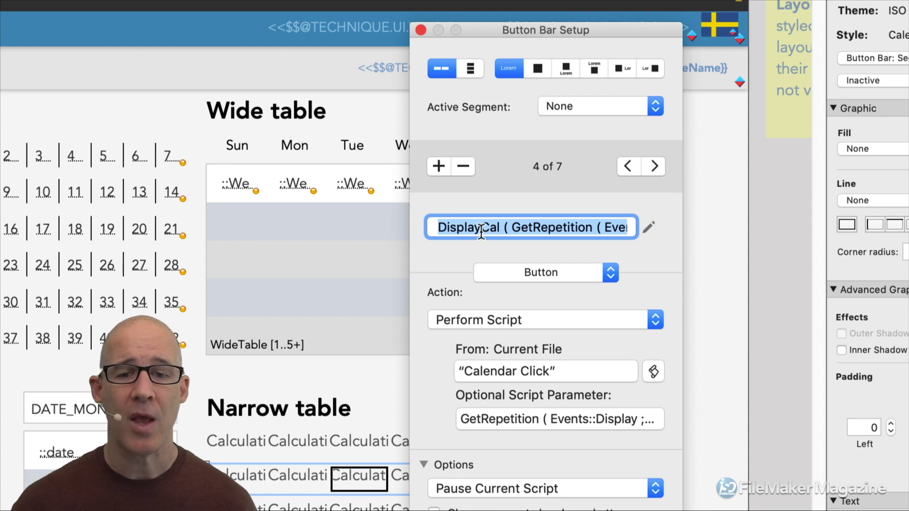
double_click(465, 230)
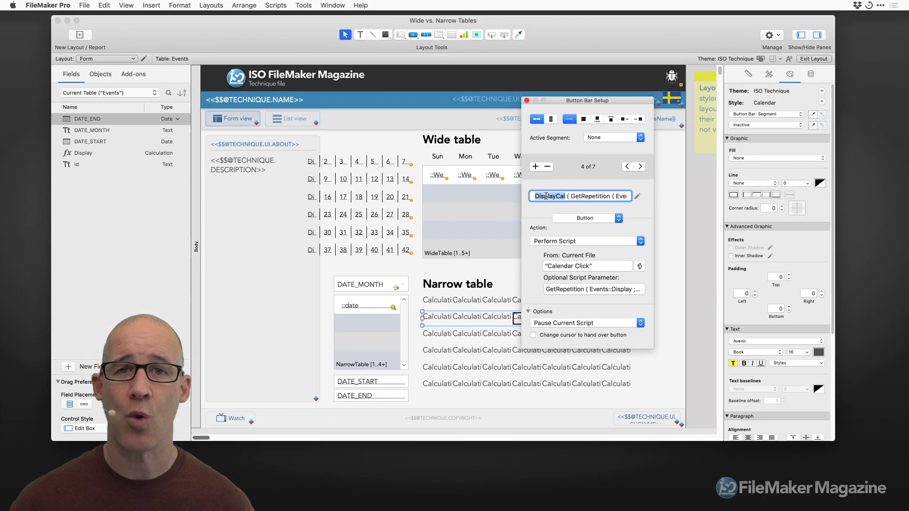
left_click(420, 30)
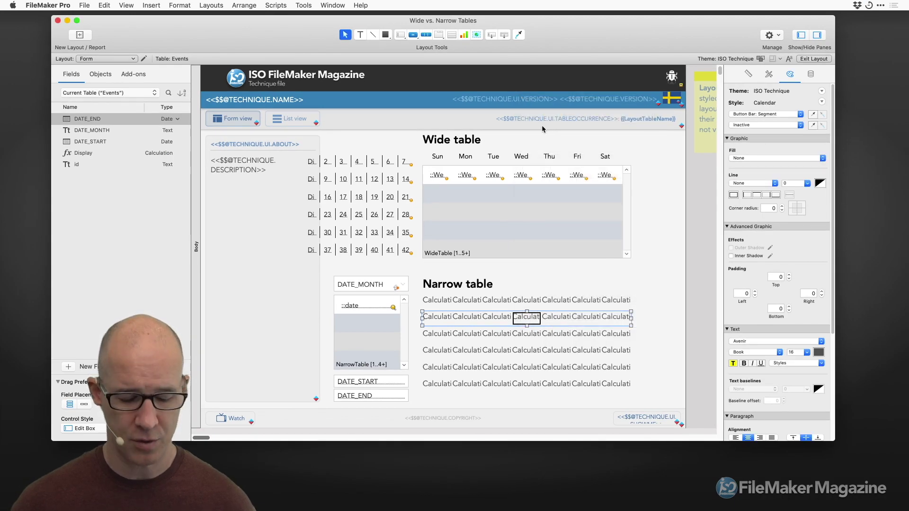
Switch to Browse mode and open DisplayCal for editing in Manage Custom Functions.
key("super+b")
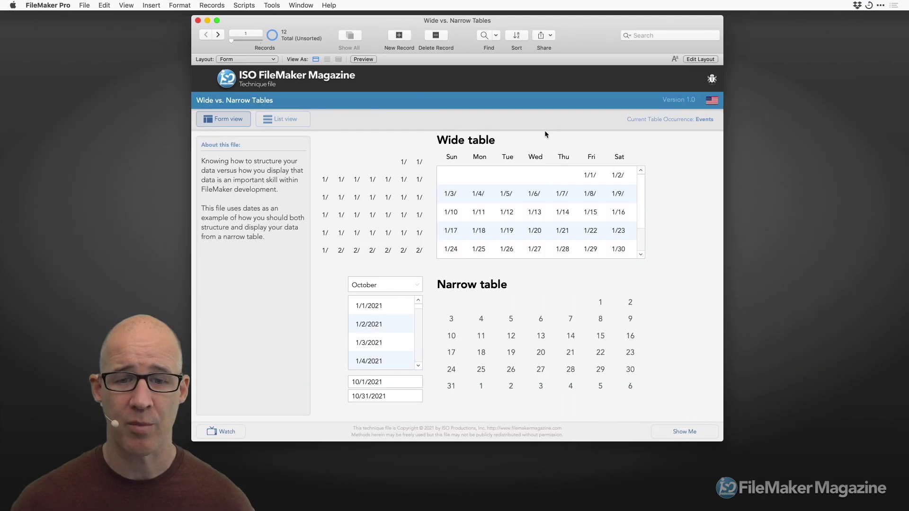
left_click(79, 5)
mouse_move(141, 84)
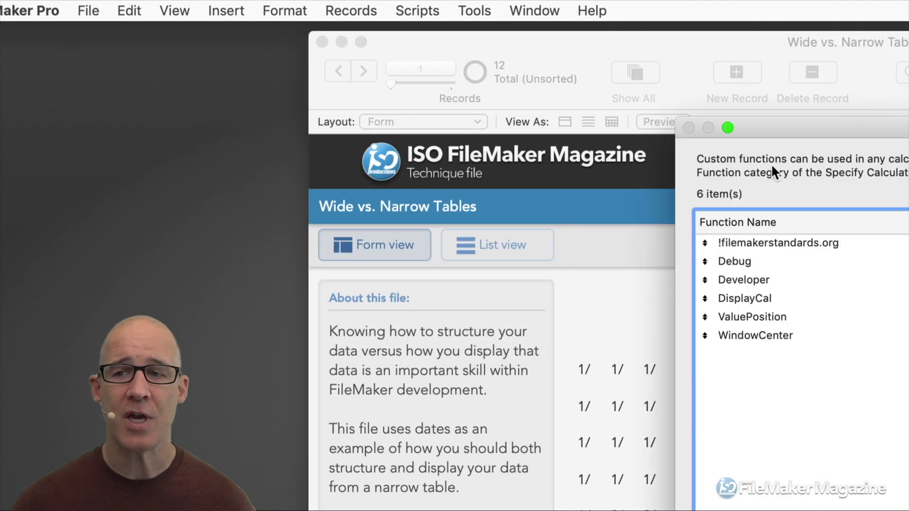
left_click_drag(771, 128, 516, 93)
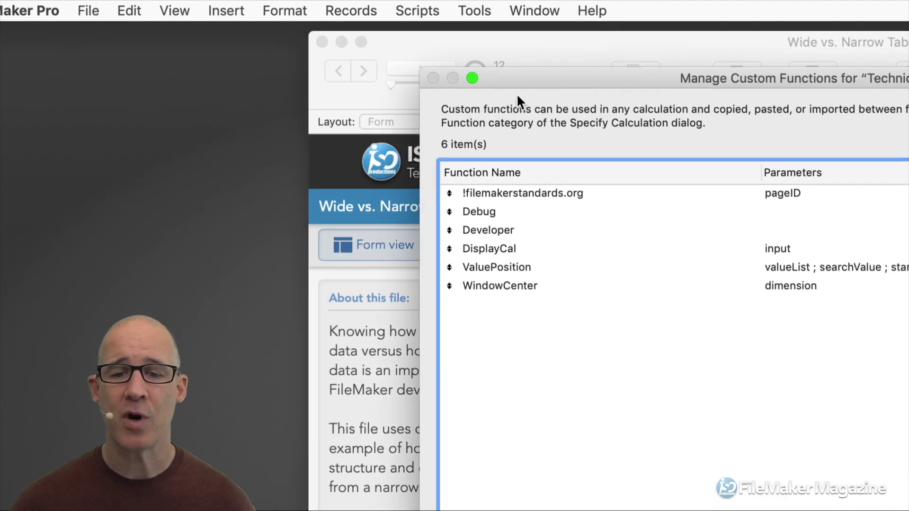
left_click(500, 253)
double_click(503, 246)
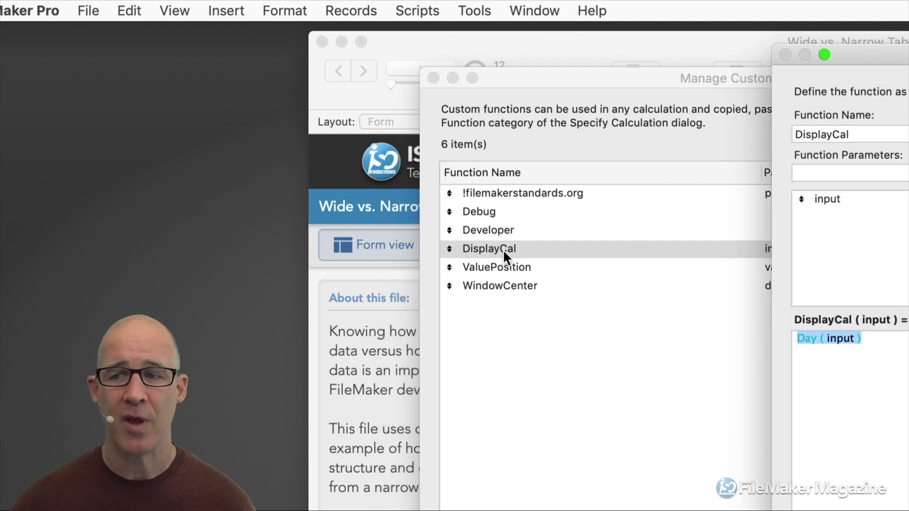
left_click_drag(842, 57, 551, 49)
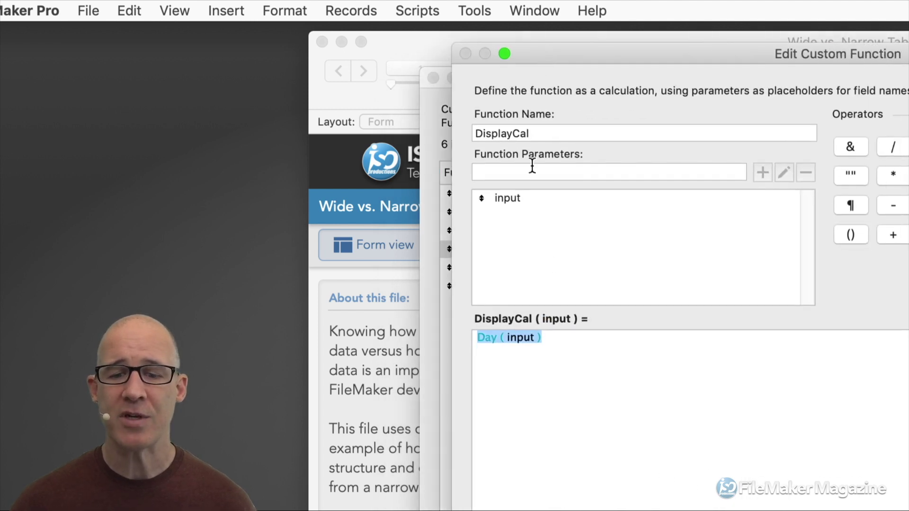
Append & "+" to DisplayCal's Day ( input ) formula and save it.
double_click(520, 337)
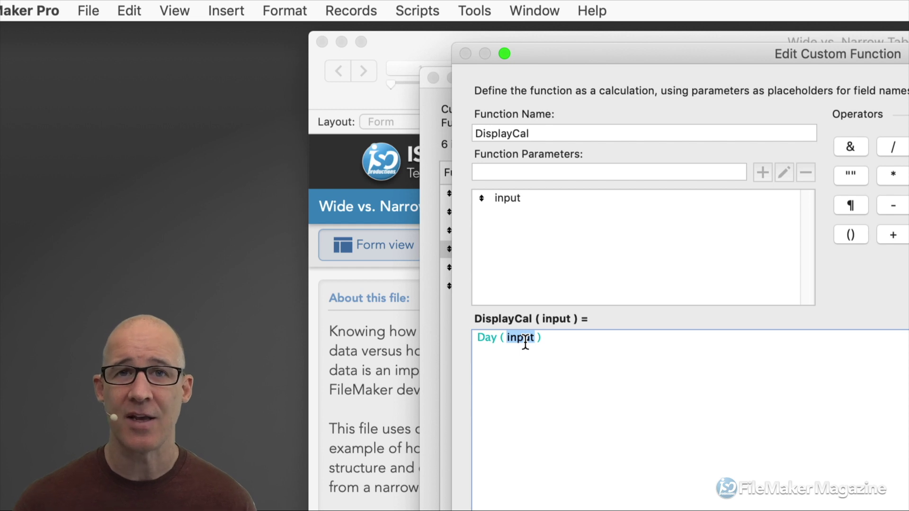
double_click(486, 338)
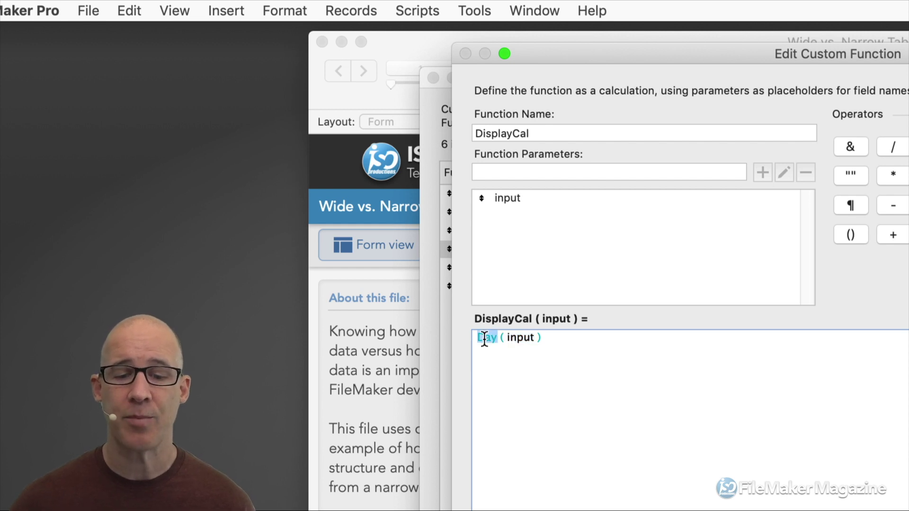
left_click(555, 338)
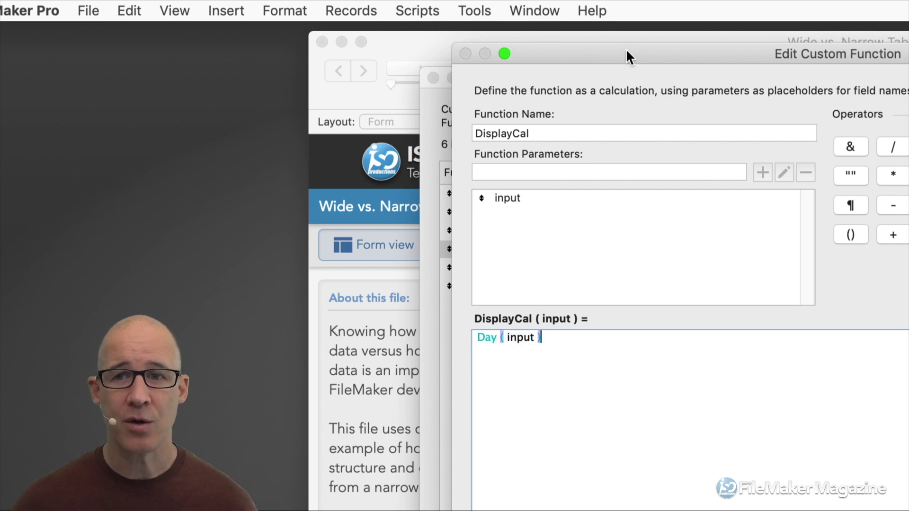
left_click_drag(626, 50, 517, 44)
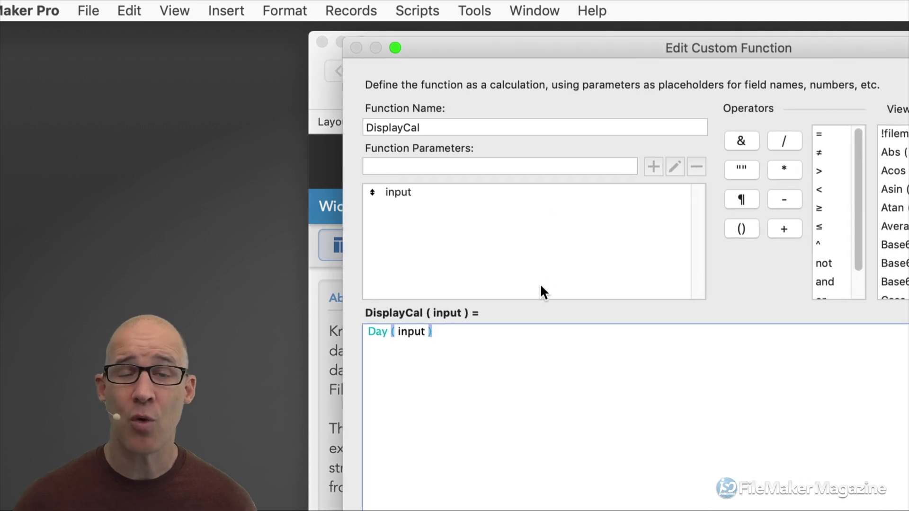
type("&")
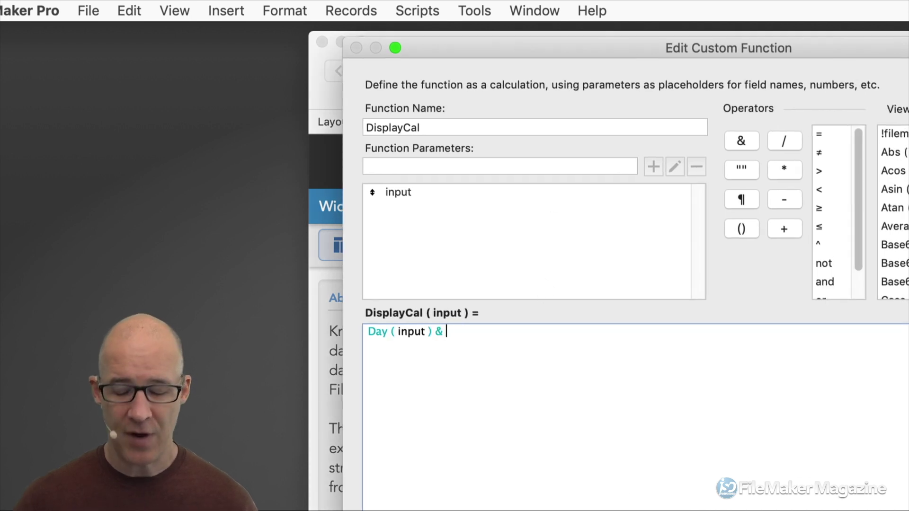
type(" \"+\"")
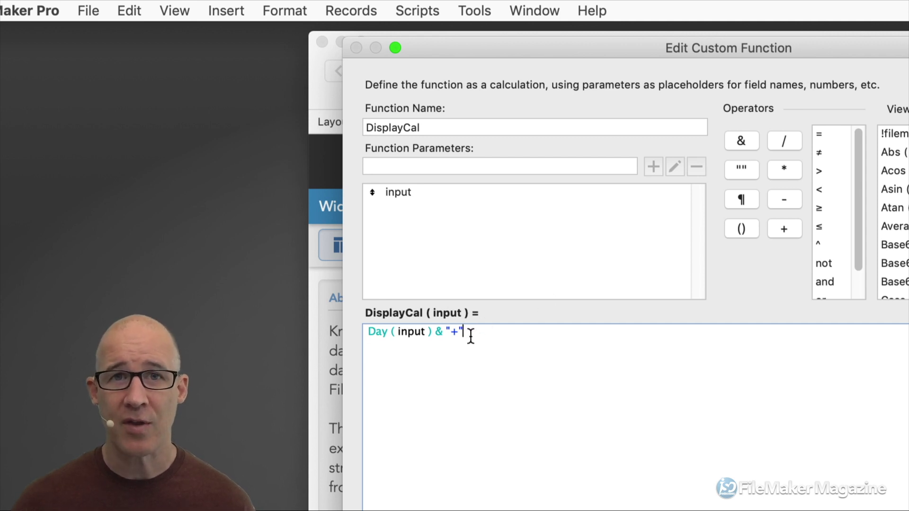
left_click_drag(469, 333, 369, 332)
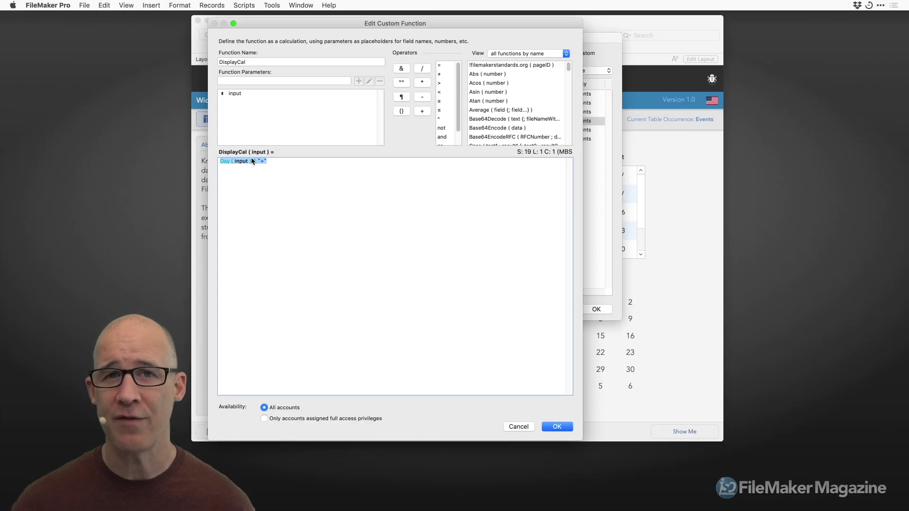
left_click(569, 431)
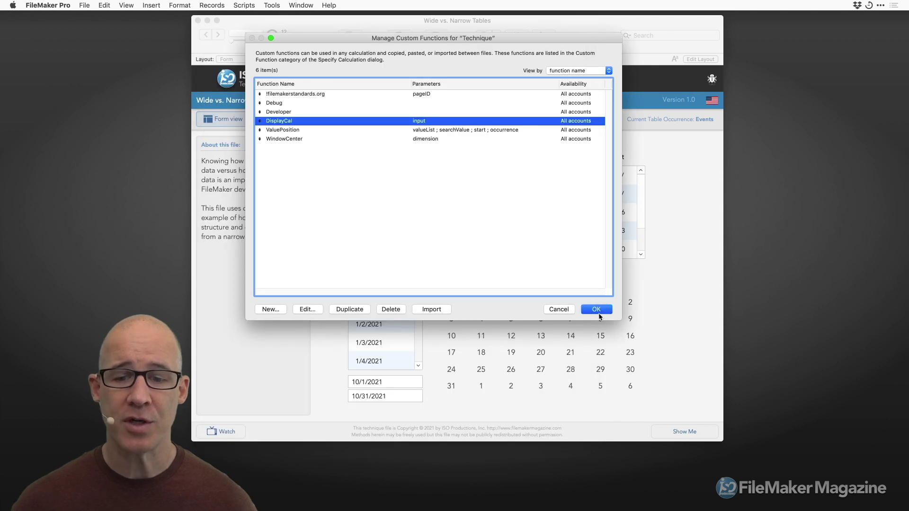
Apply the change, test day 9 in the narrow calendar, dismiss its message, and reopen Custom Functions.
left_click(596, 310)
left_click(626, 320)
left_click(518, 239)
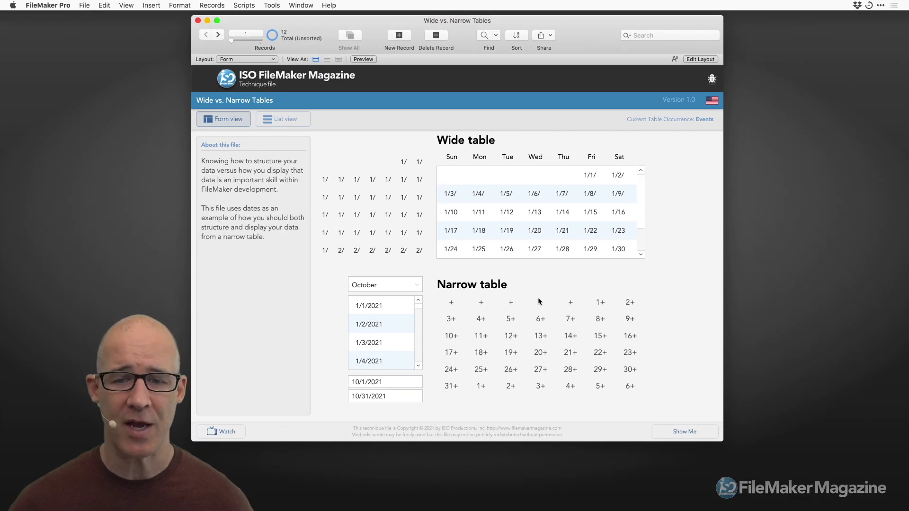
key("super+shift+f")
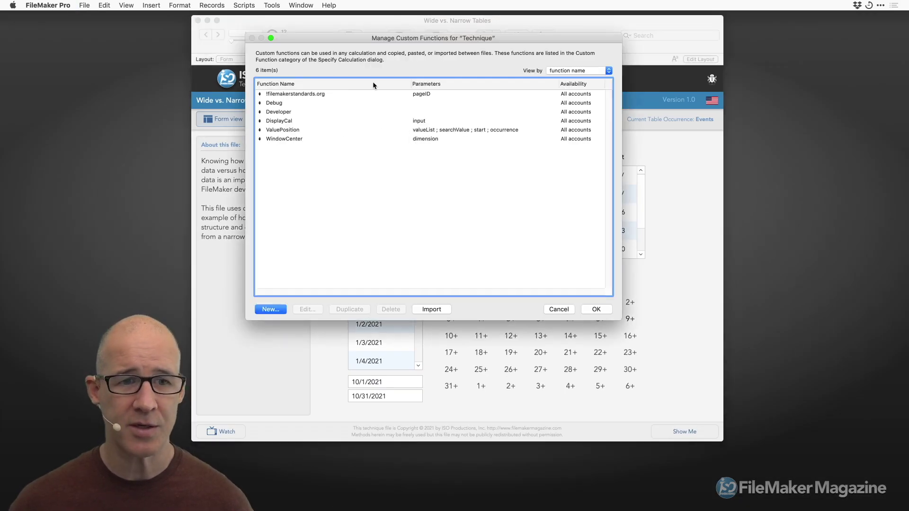
Replace DisplayCal's plain "+" with If ( not IsEmpty ( input ) ; "+" ).
double_click(441, 137)
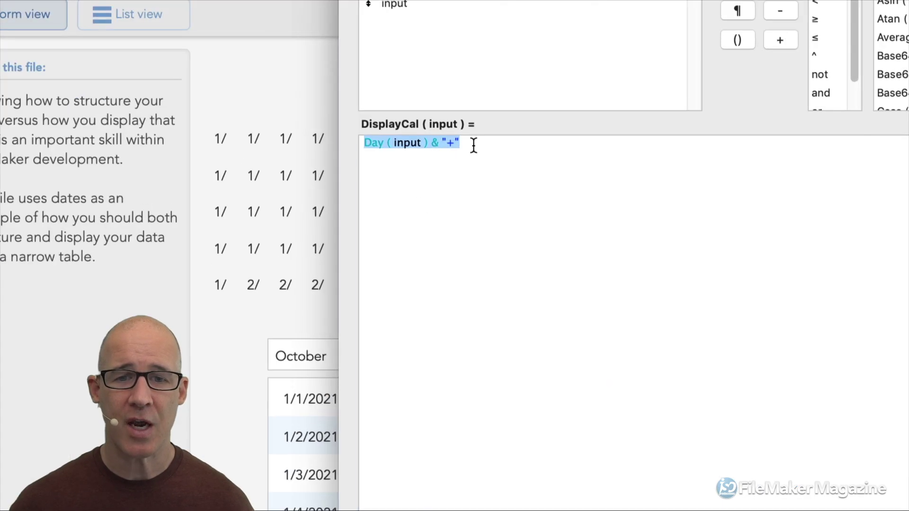
left_click(273, 162)
left_click_drag(442, 143, 481, 153)
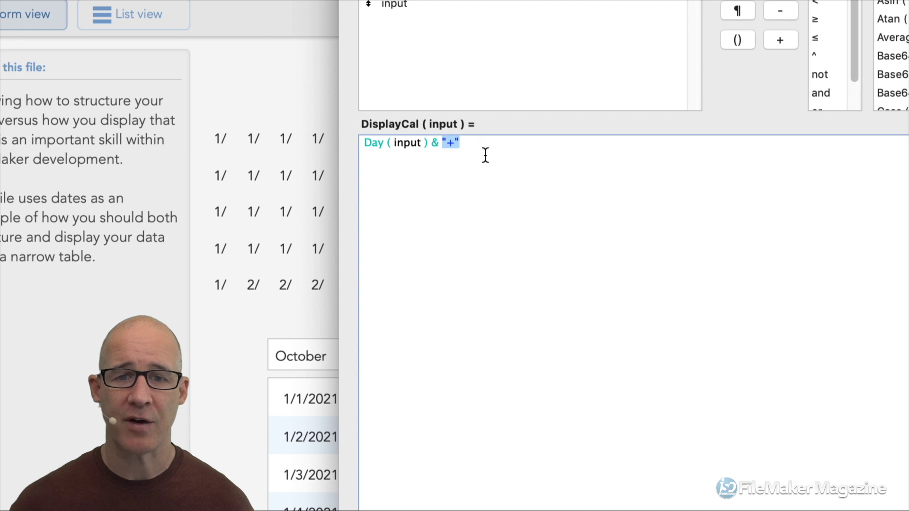
key("BackSpace")
type("if")
key("Return")
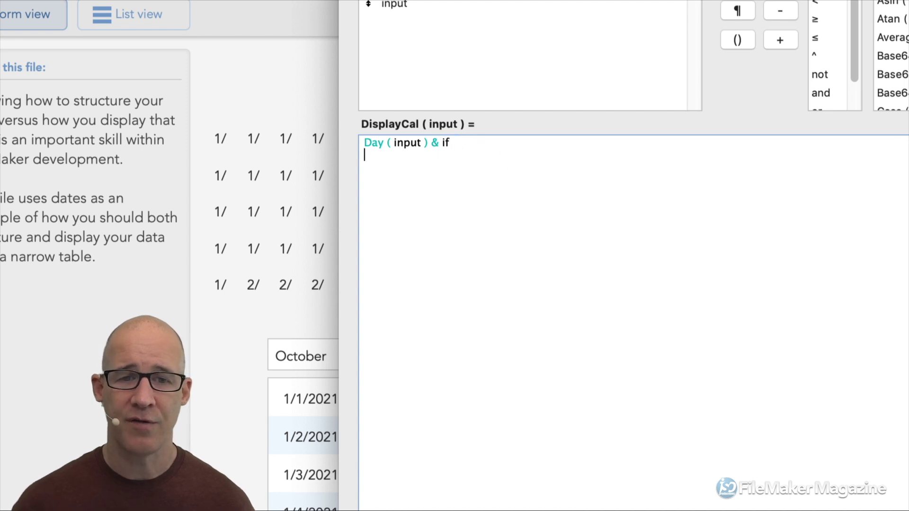
type("( not")
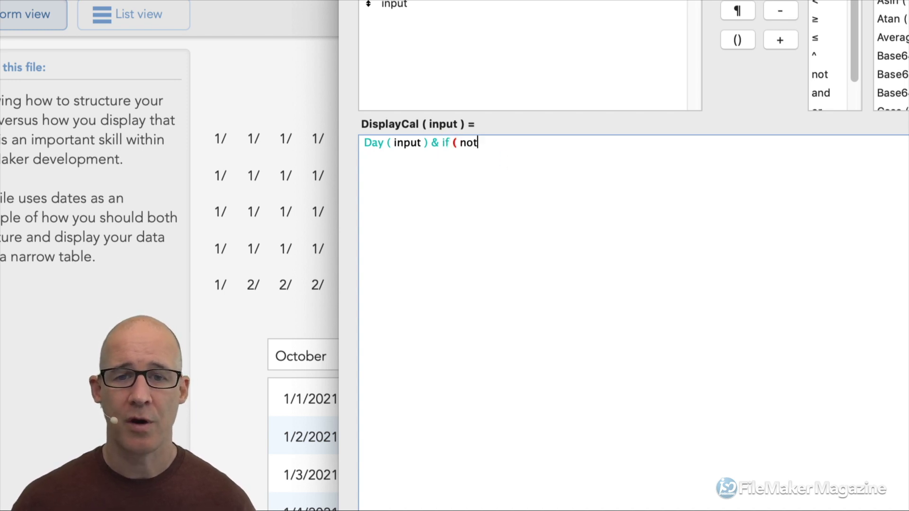
type(" isempty (")
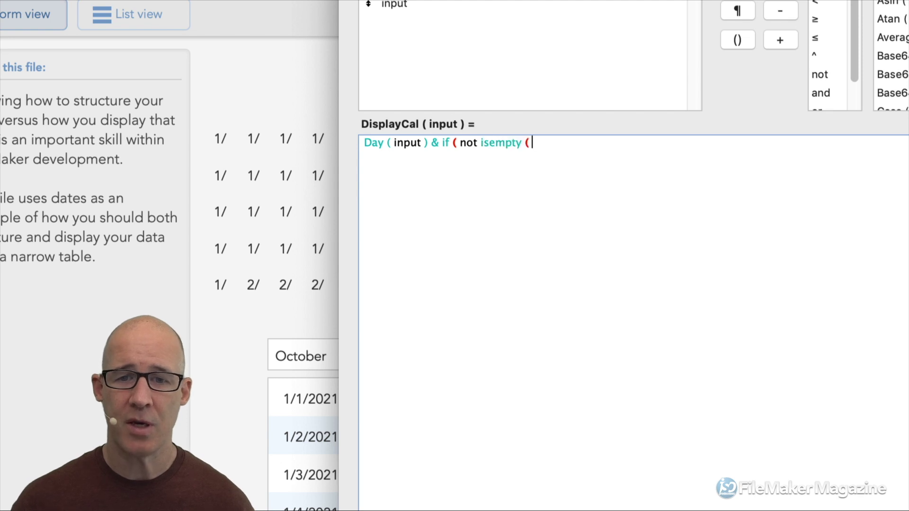
type(" input")
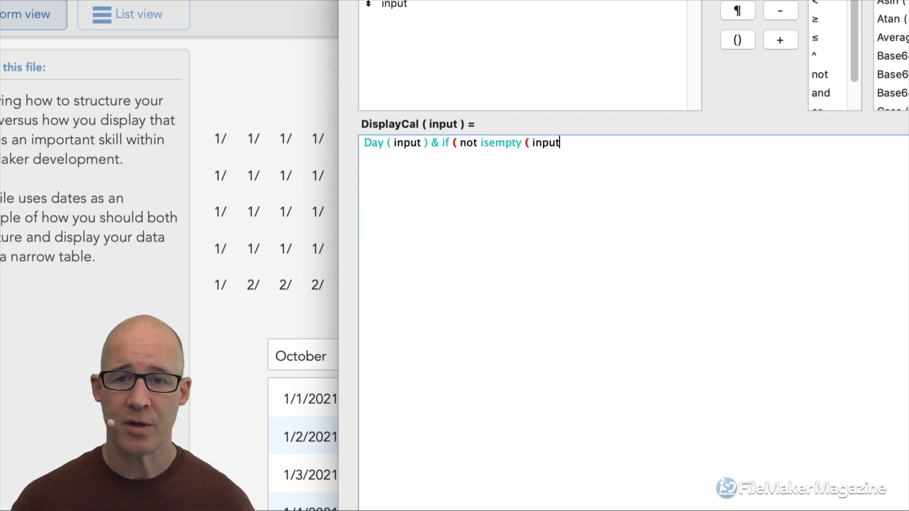
type(" ) ;")
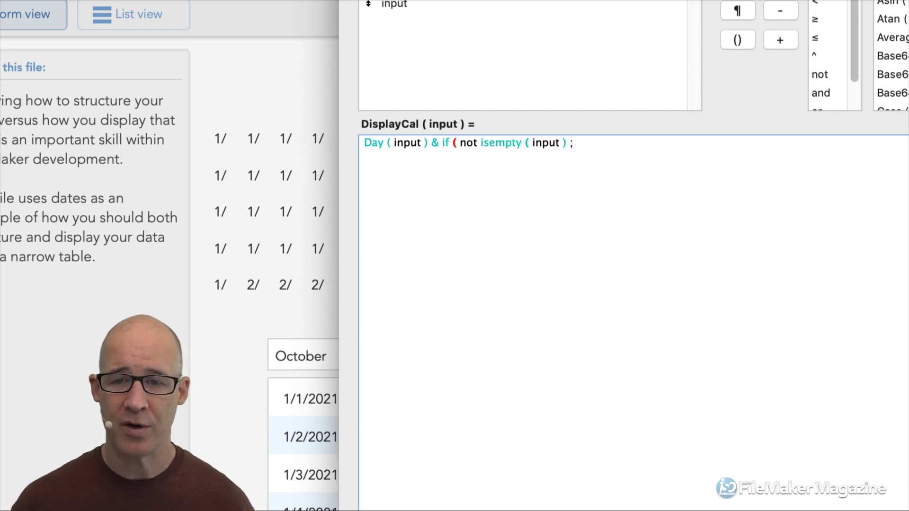
type(" \"+\" )")
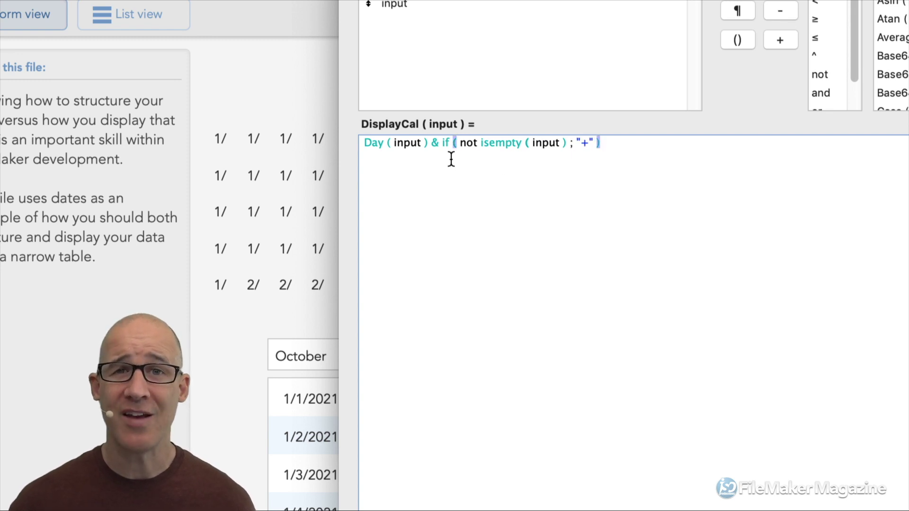
Go over the not IsEmpty condition and add an empty "" else result.
double_click(483, 142)
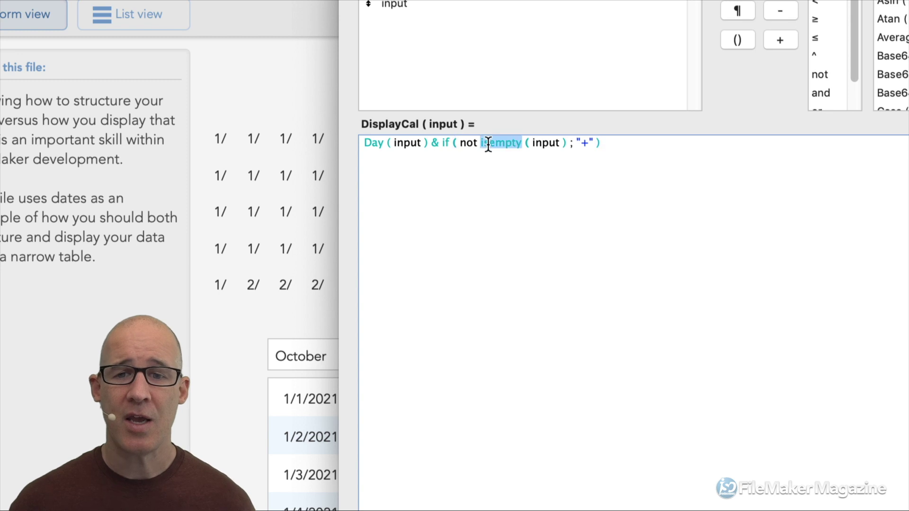
double_click(542, 143)
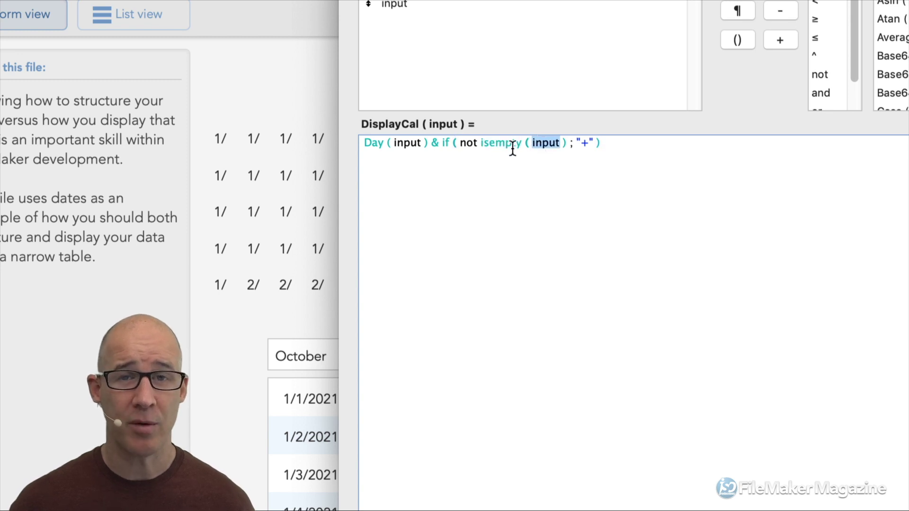
left_click_drag(460, 142, 529, 148)
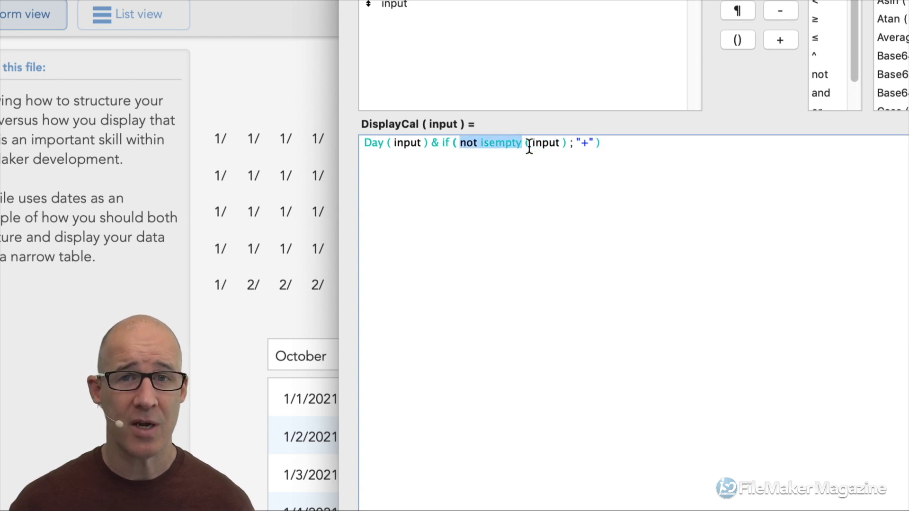
left_click(590, 142)
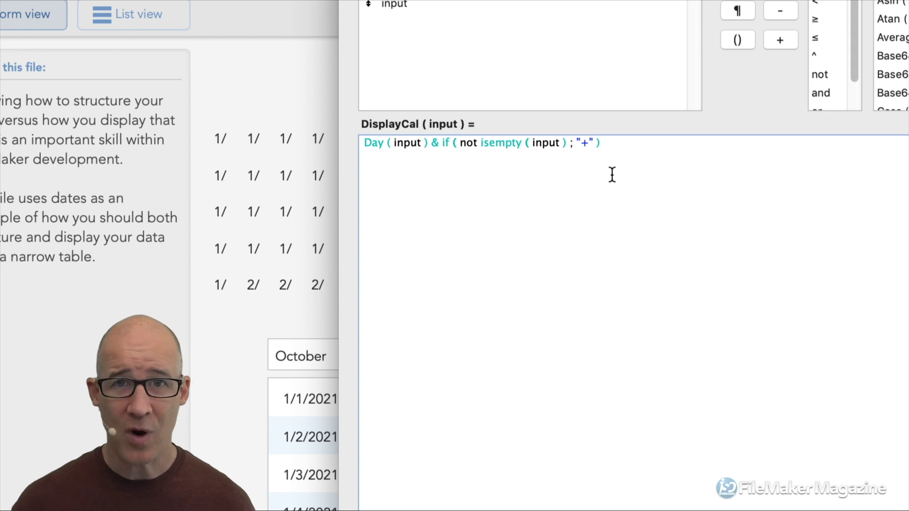
type("; ")
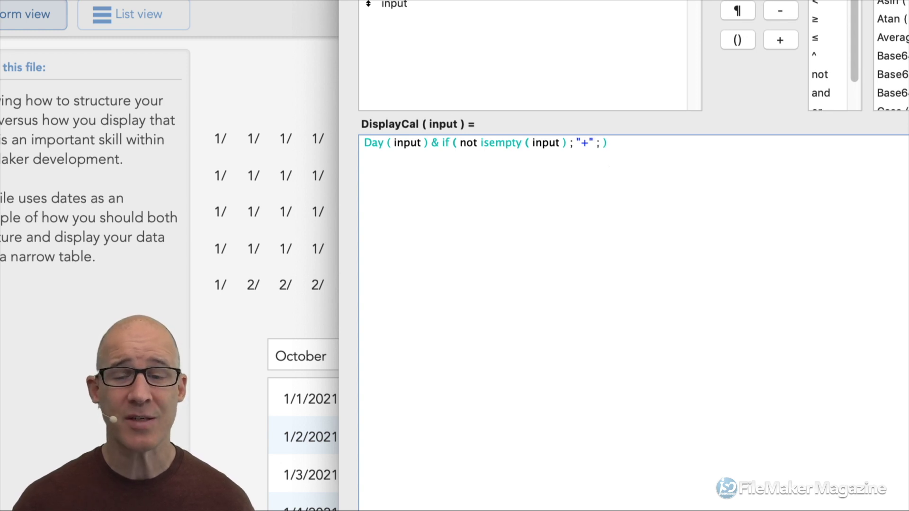
type("\"\"")
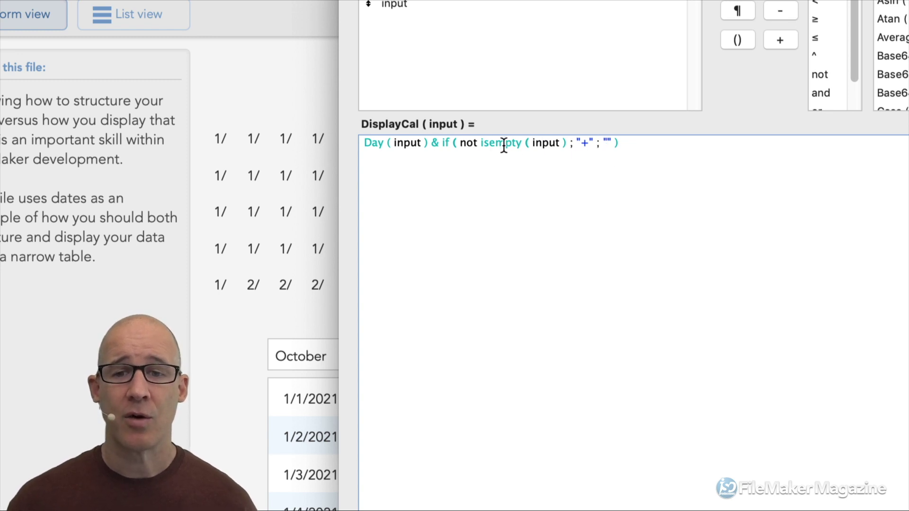
Review the If arguments, delete the optional ; "" else result, and save DisplayCal.
double_click(544, 143)
double_click(586, 143)
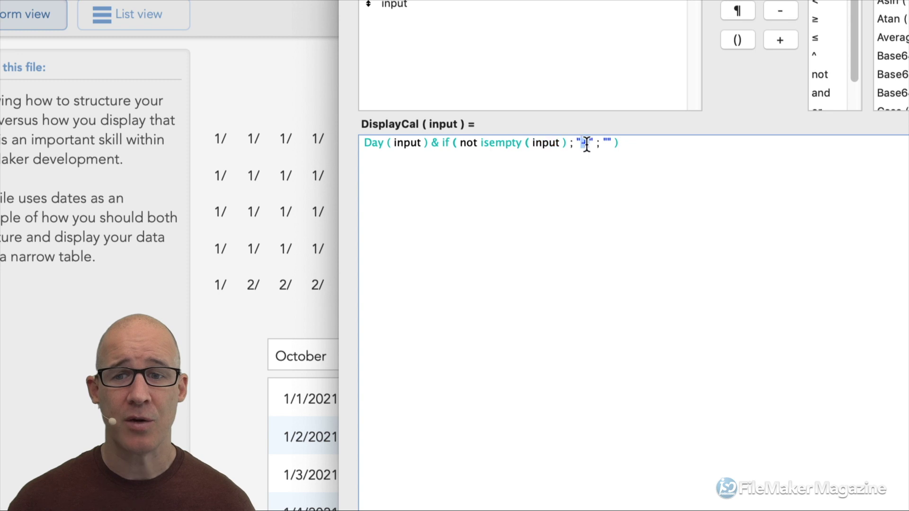
double_click(596, 143)
double_click(606, 143)
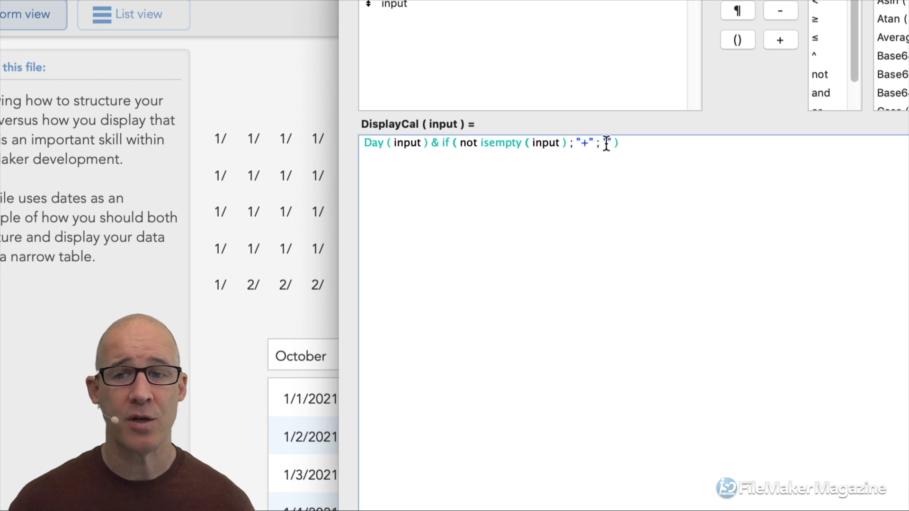
left_click_drag(598, 144, 614, 152)
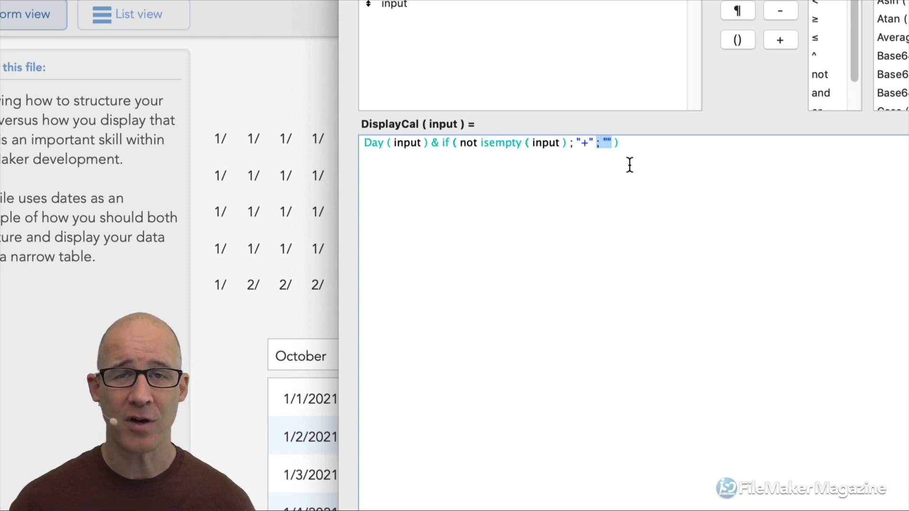
key("BackSpace")
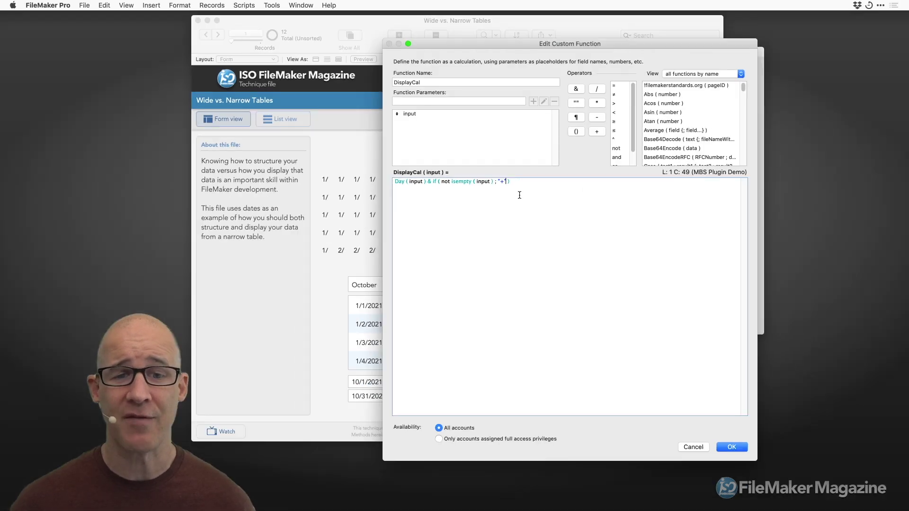
left_click(733, 447)
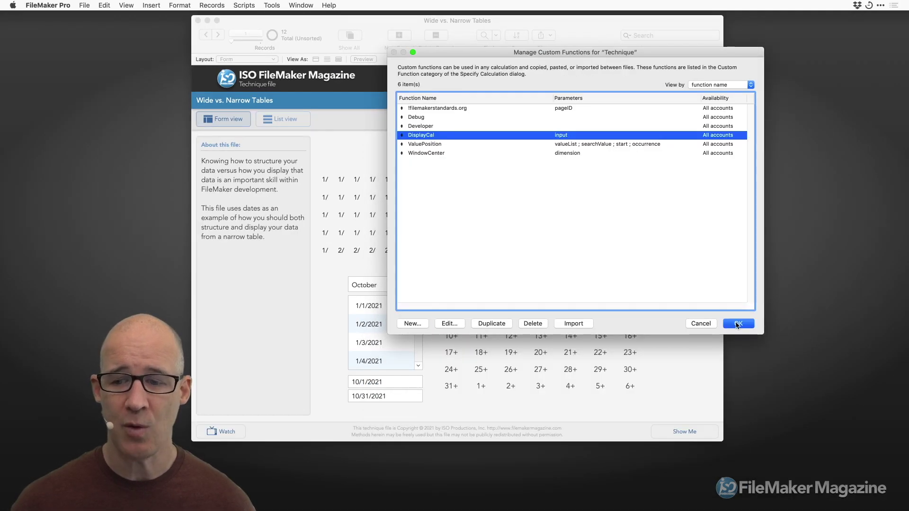
Strip the conditional plus part so DisplayCal returns only Day ( input ), and save it.
left_click(739, 323)
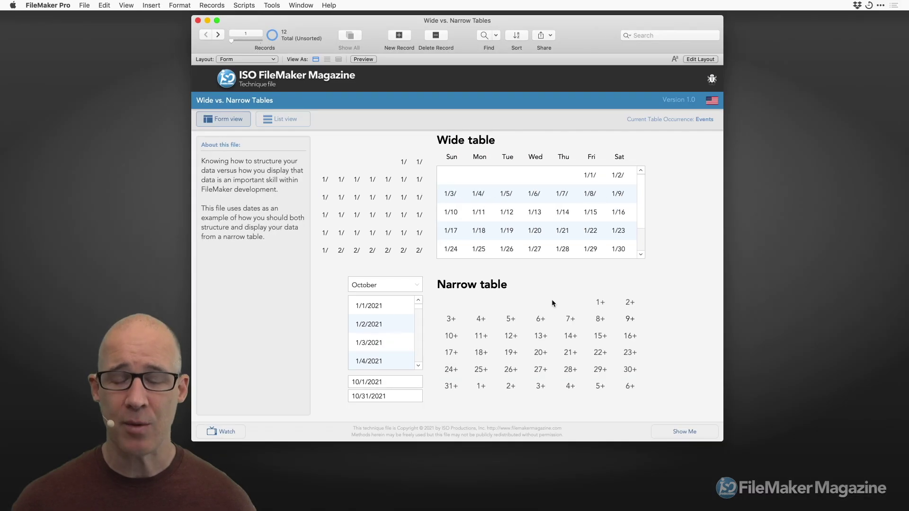
key("super+shift+f")
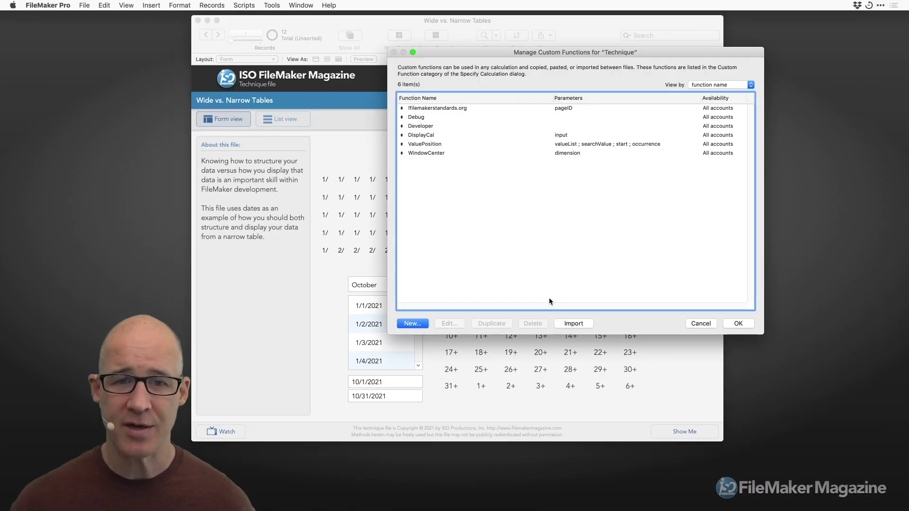
double_click(441, 135)
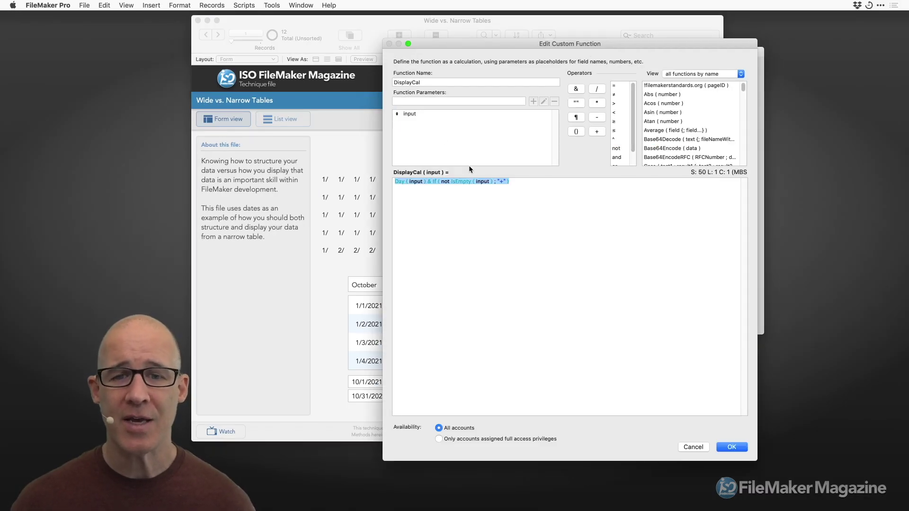
left_click(428, 182)
left_click_drag(428, 181, 478, 207)
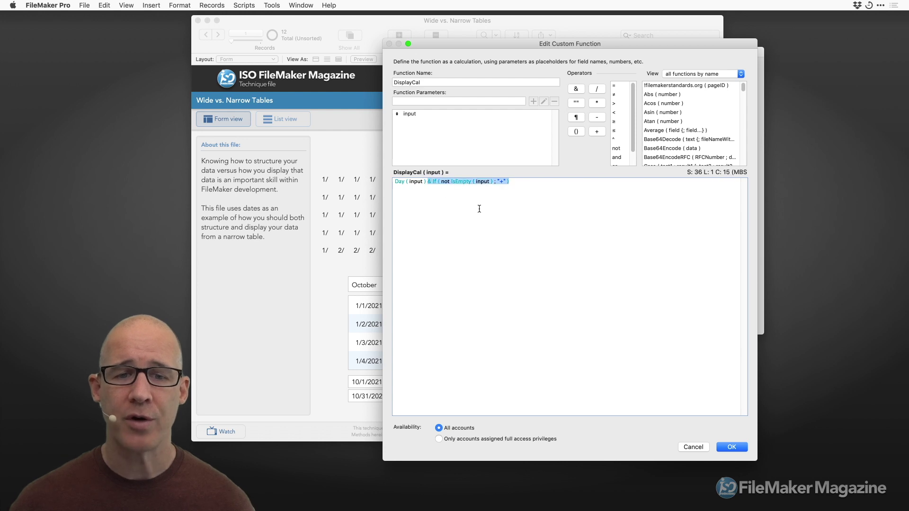
key("BackSpace")
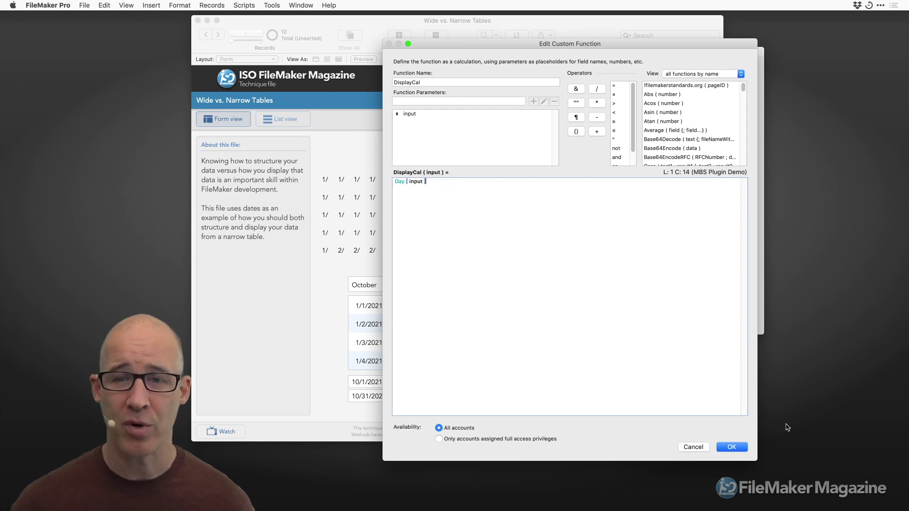
left_click(743, 447)
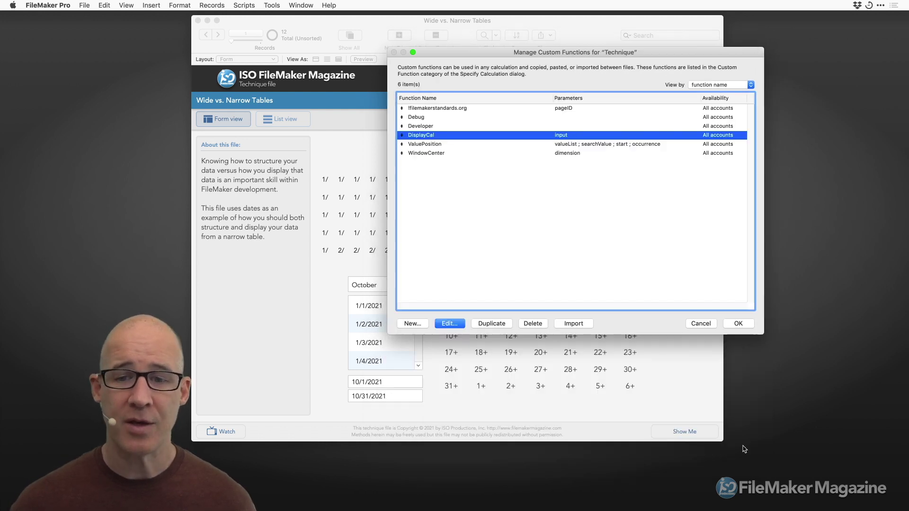
left_click(738, 324)
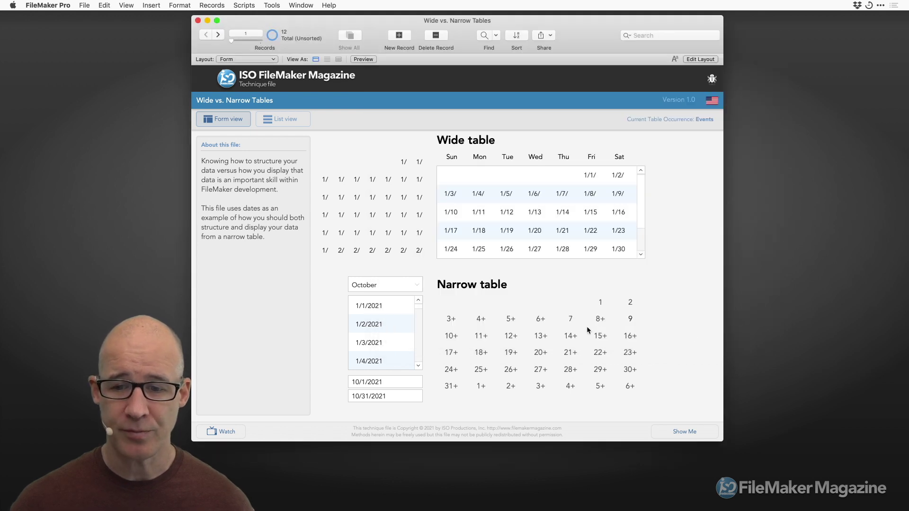
Step to the next record and back, then switch to Layout mode.
left_click(218, 36)
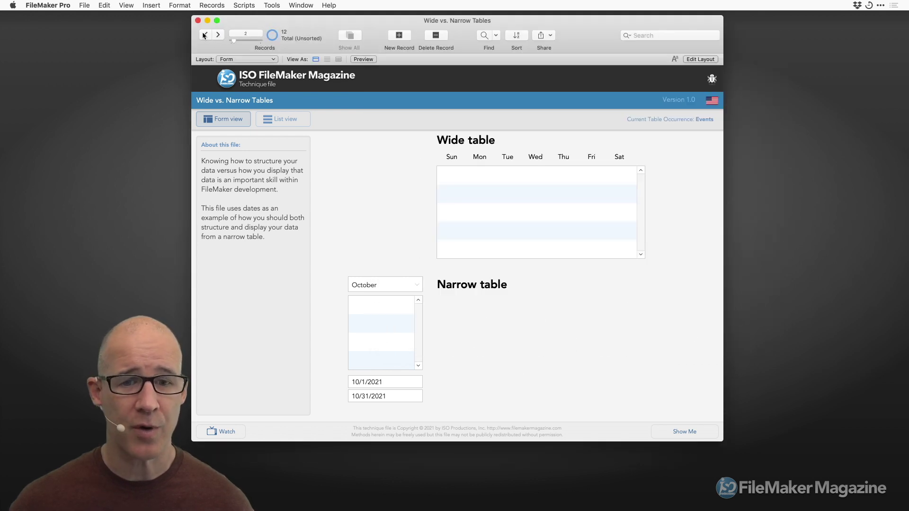
left_click(205, 35)
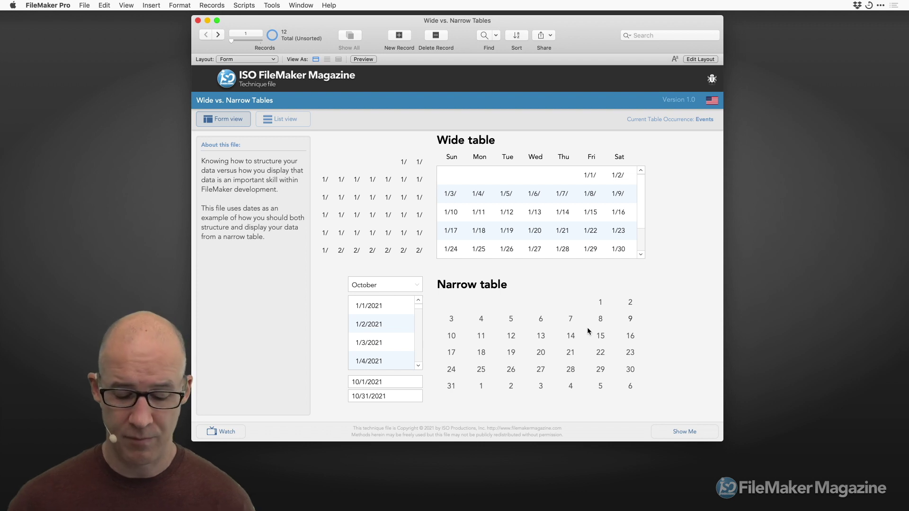
key("super+l")
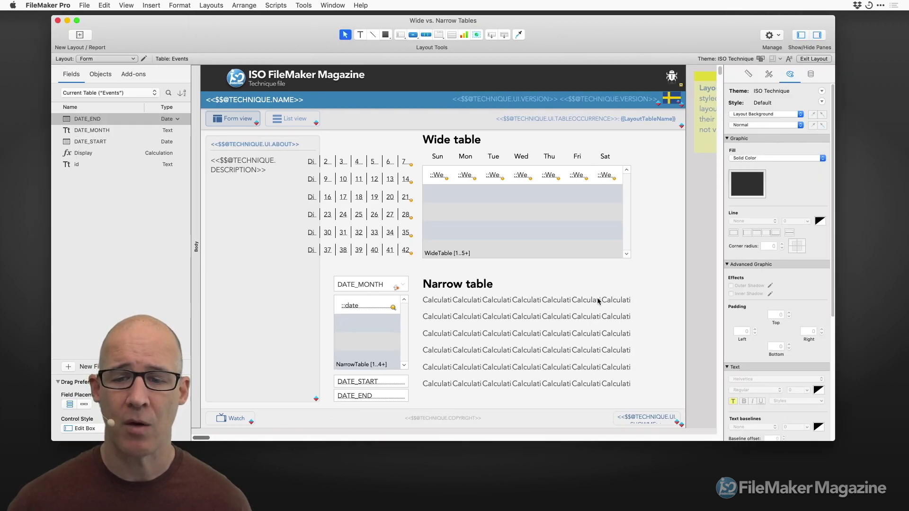
Open the narrow table's button bar setup and review the fifth segment's GetRepetition label formula.
left_click(311, 162)
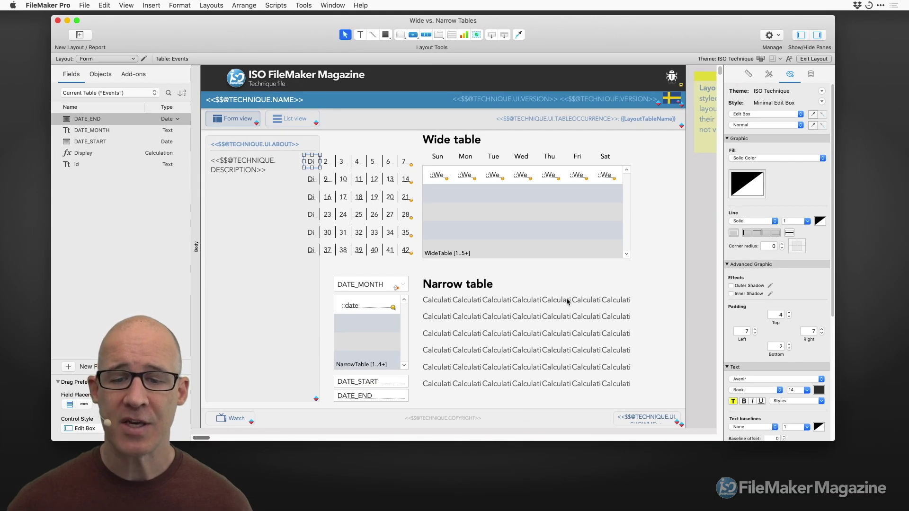
double_click(567, 301)
left_click_drag(694, 274, 571, 84)
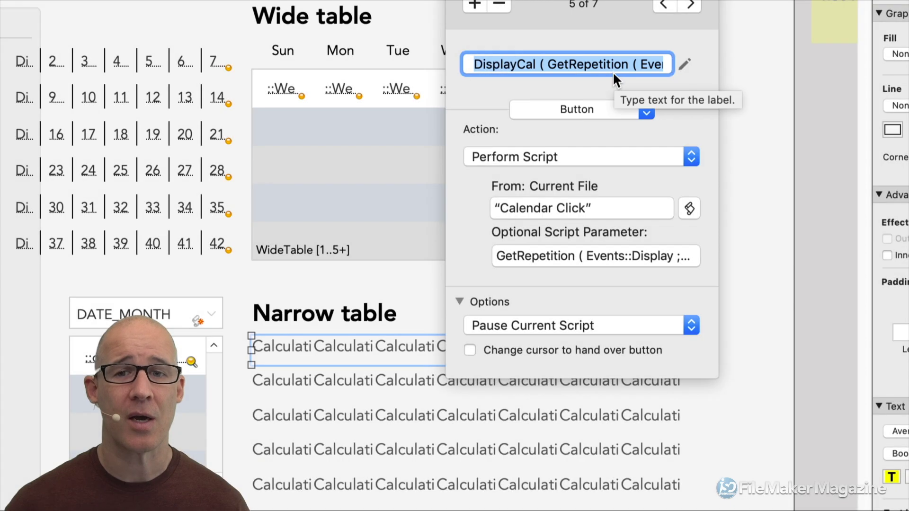
left_click(683, 64)
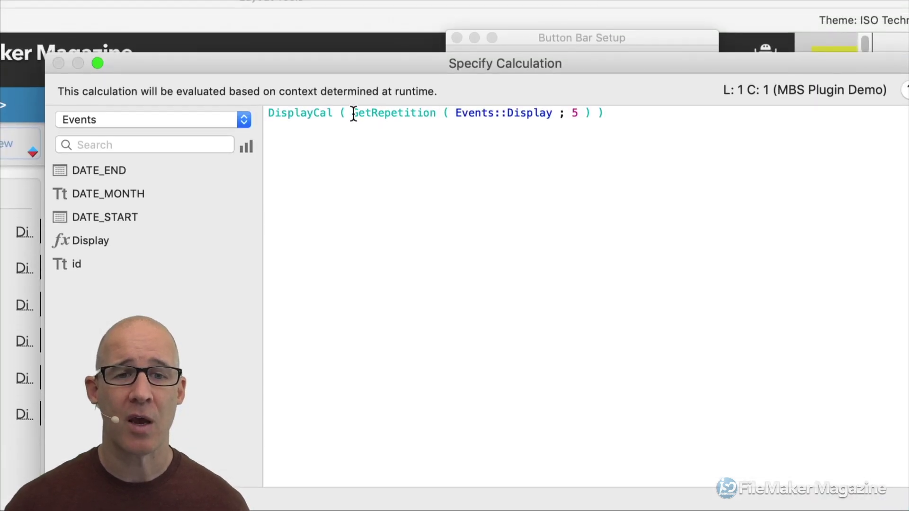
left_click_drag(353, 113, 589, 114)
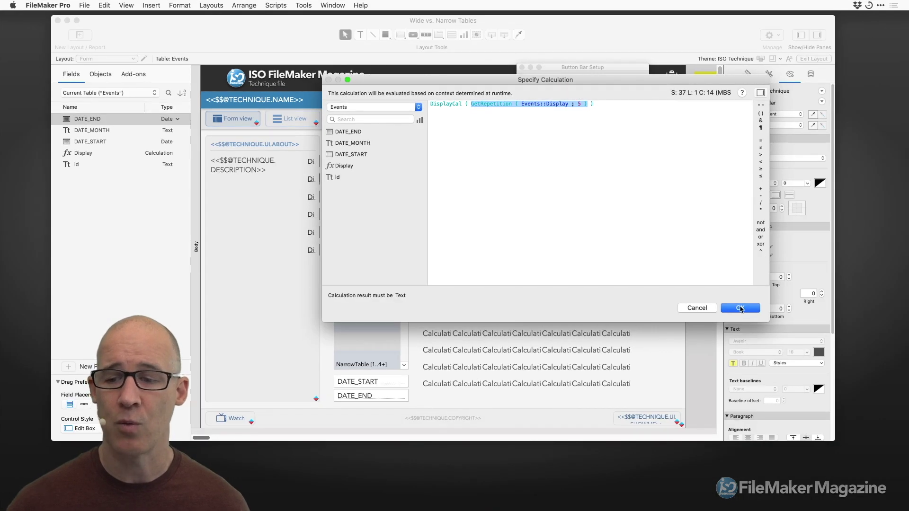
left_click(741, 307)
Review the script parameter calculation, close Button Bar Setup, and open Manage Database.
left_click(603, 257)
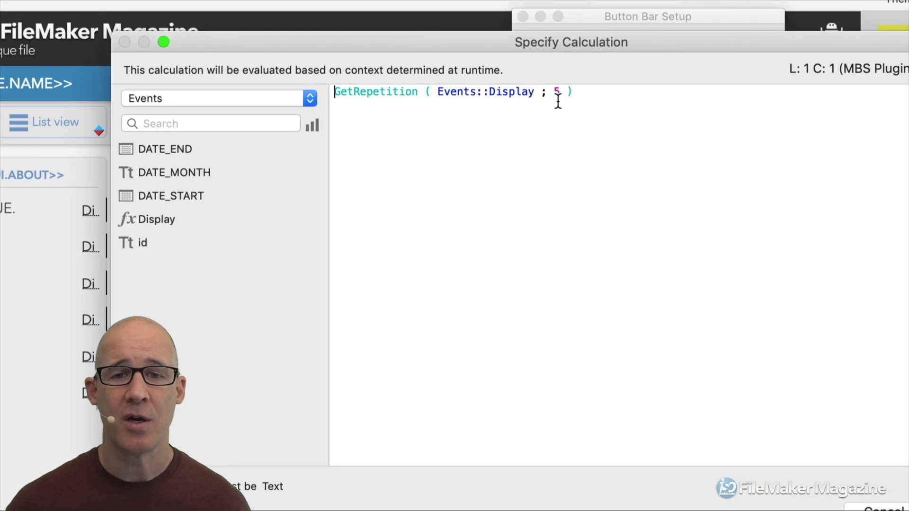
left_click_drag(546, 104, 494, 99)
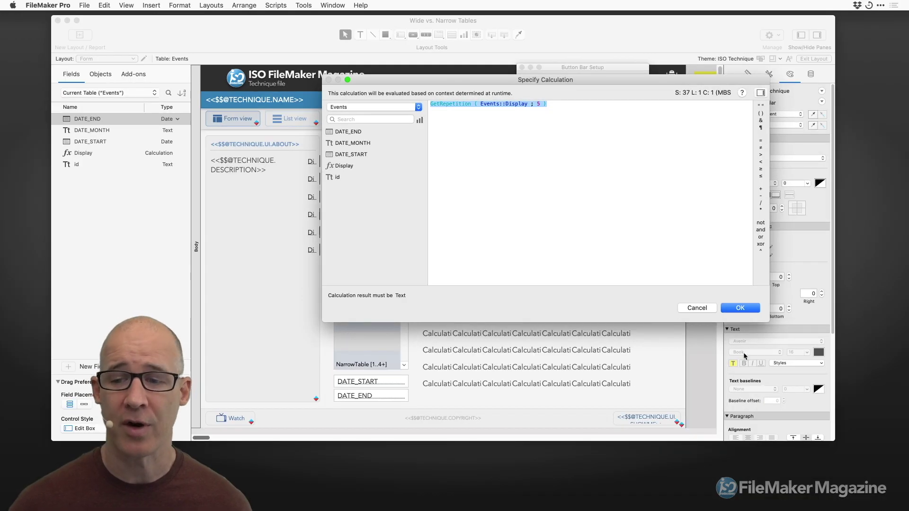
left_click(745, 309)
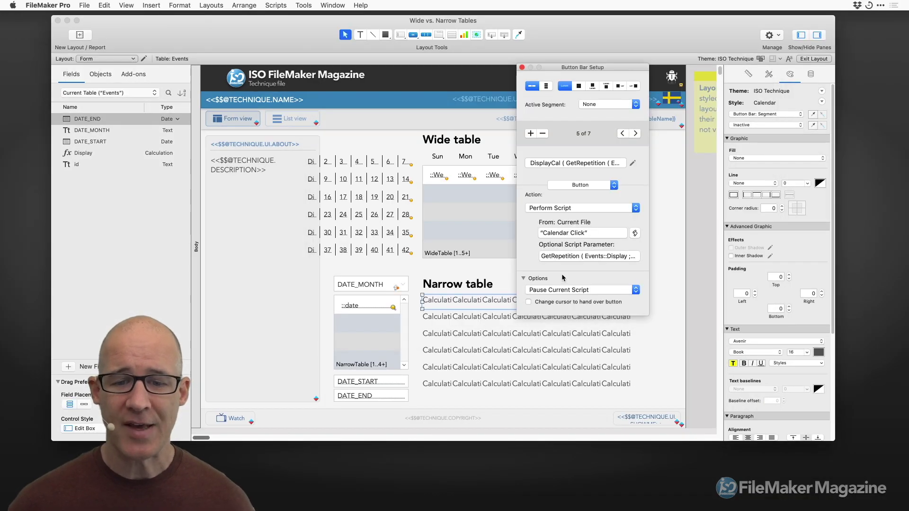
left_click(522, 68)
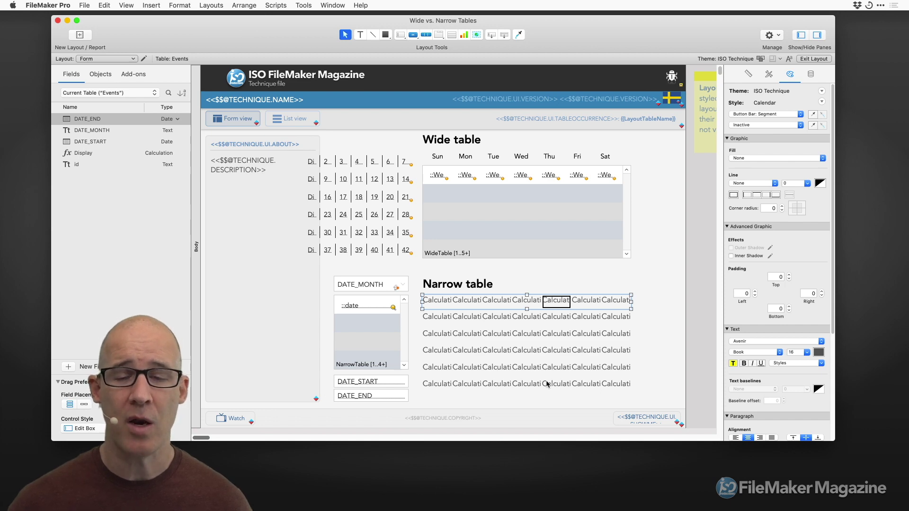
key("super+shift+d")
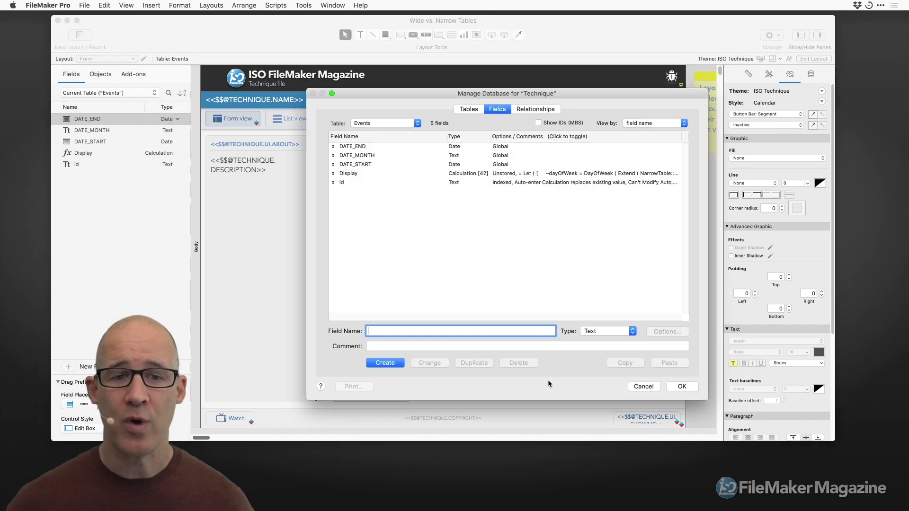
Inspect the Events Display and NarrowTable date field definitions, then open Script Workspace on Generate Month.
left_click(443, 173)
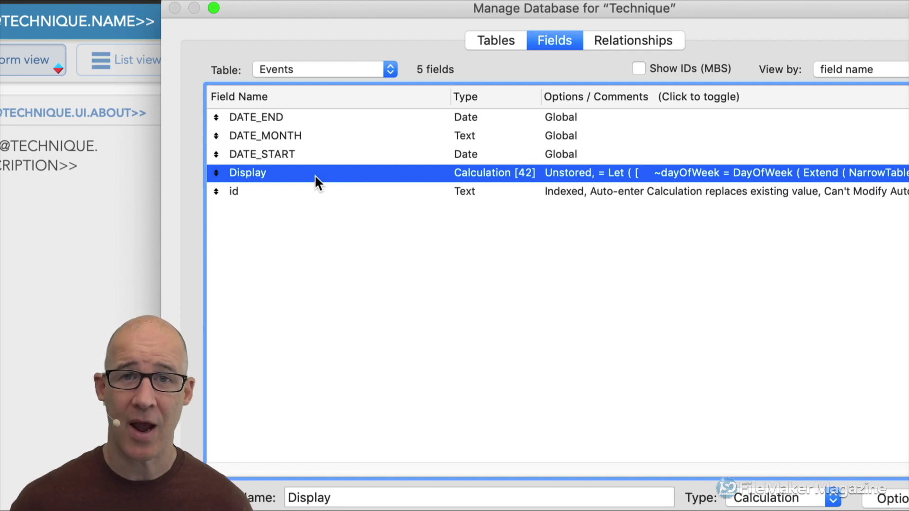
left_click(359, 71)
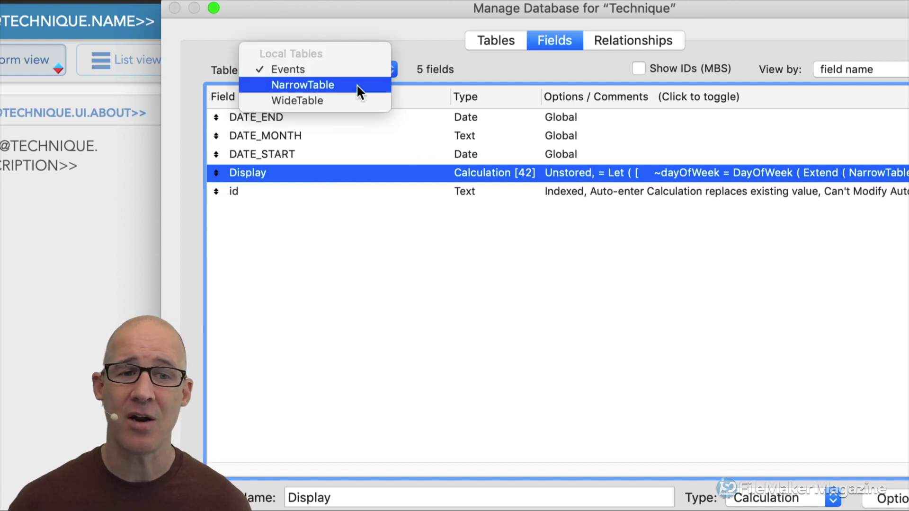
left_click(357, 84)
left_click(348, 117)
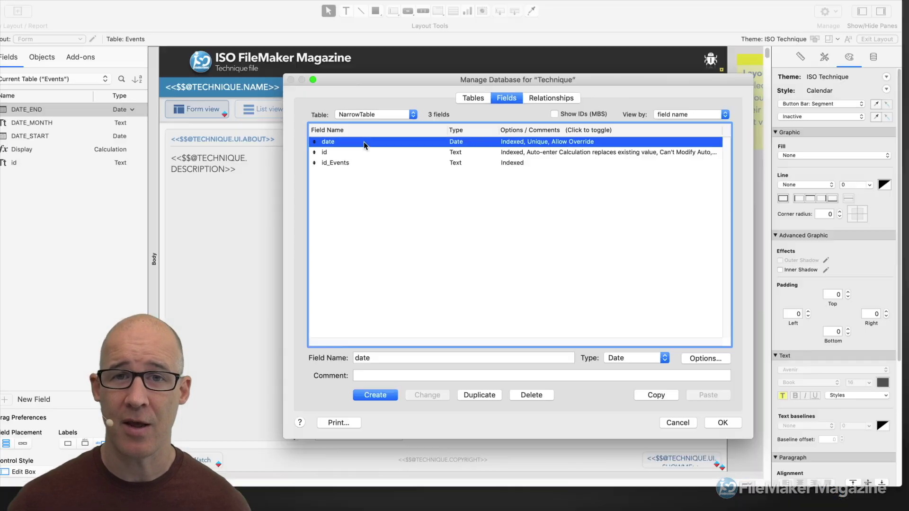
key("Return")
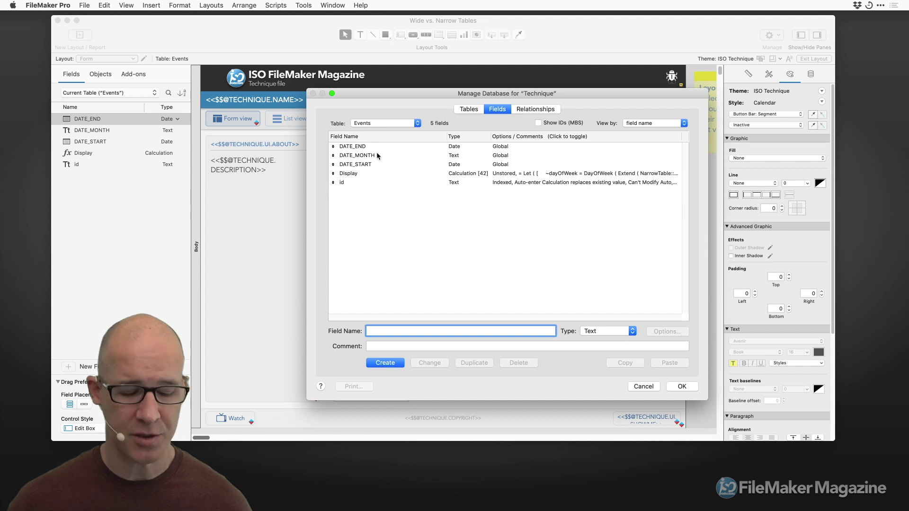
key("Escape")
key("super+shift+s")
left_click_drag(647, 120, 581, 77)
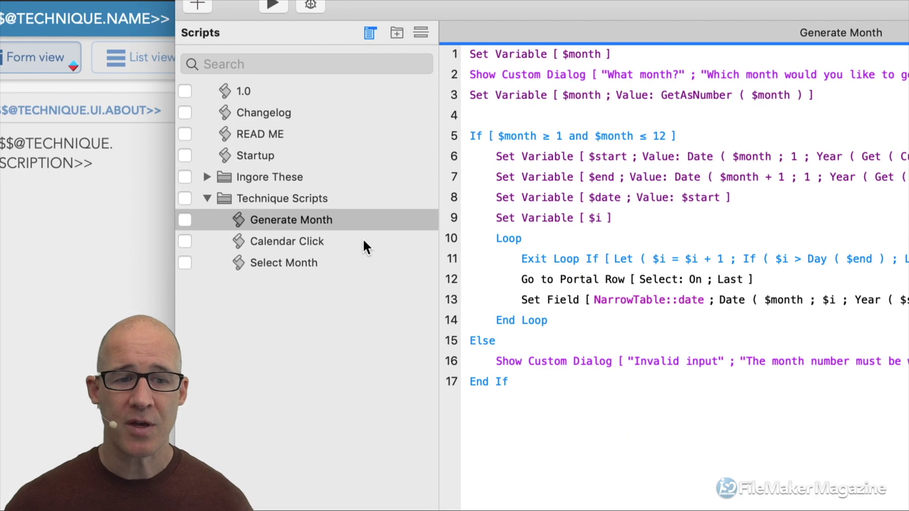
Review Calendar Click's If not IsEmpty parameter check and Show Custom Dialog step, then close Script Workspace.
left_click(365, 242)
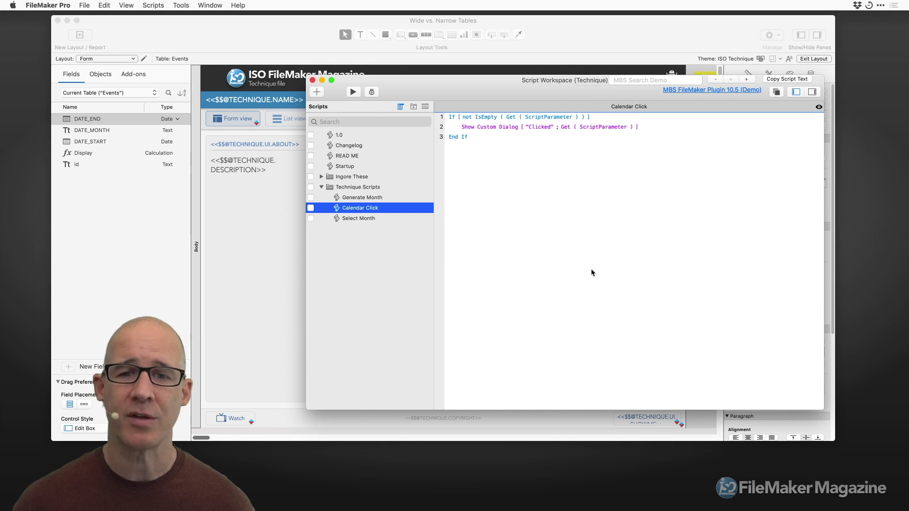
left_click_drag(486, 90, 501, 97)
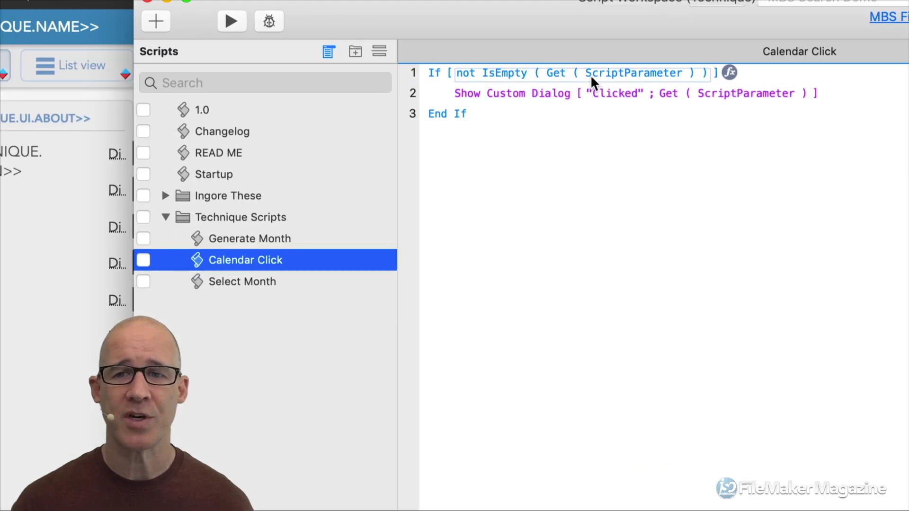
left_click(591, 76)
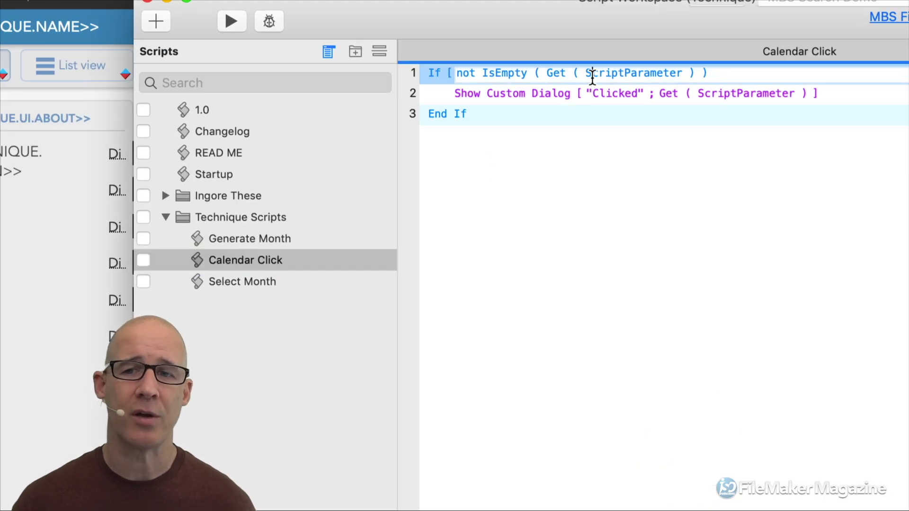
left_click_drag(641, 75, 516, 63)
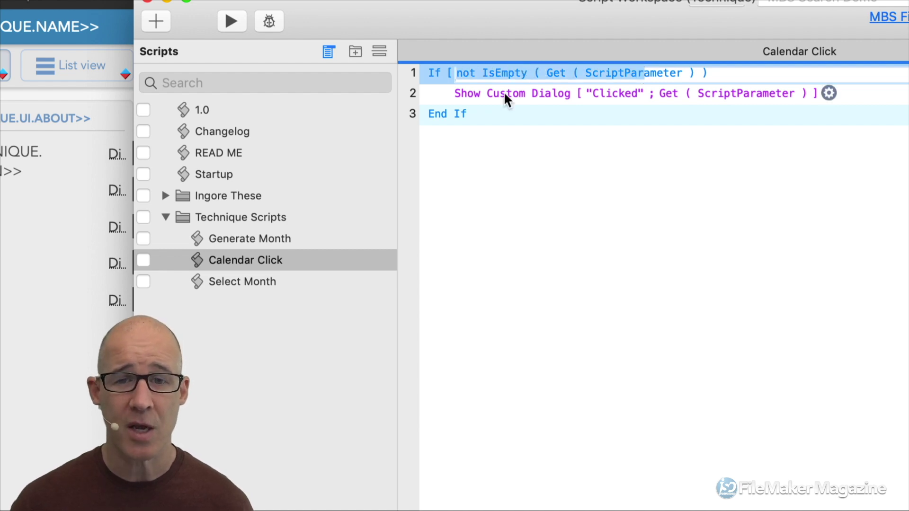
left_click(538, 93)
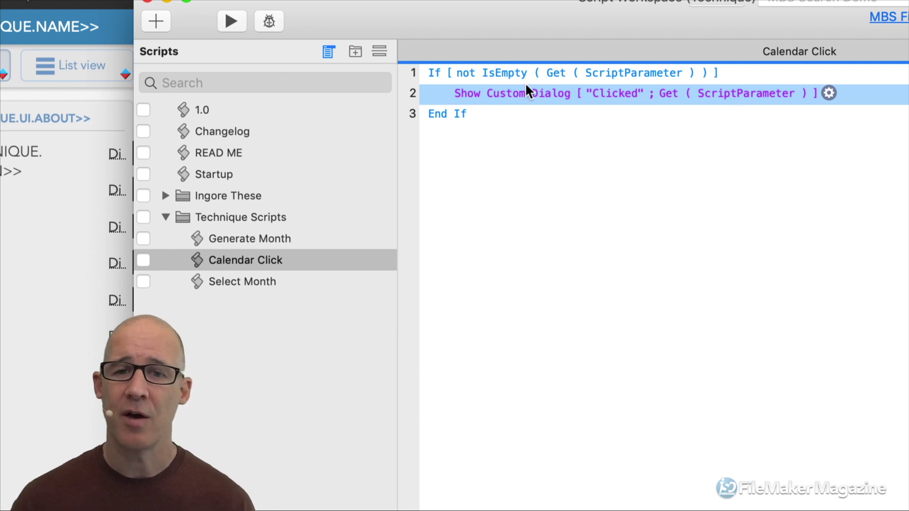
left_click(534, 143)
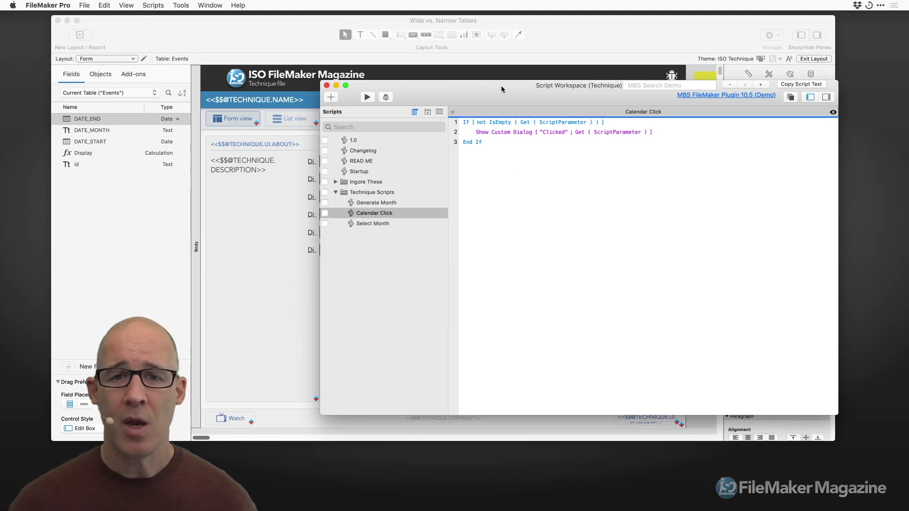
left_click_drag(501, 85, 523, 115)
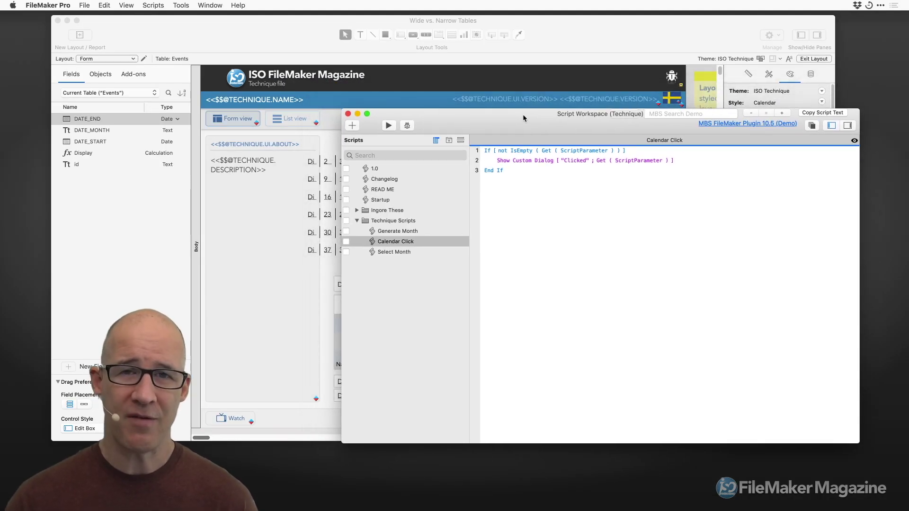
left_click(348, 113)
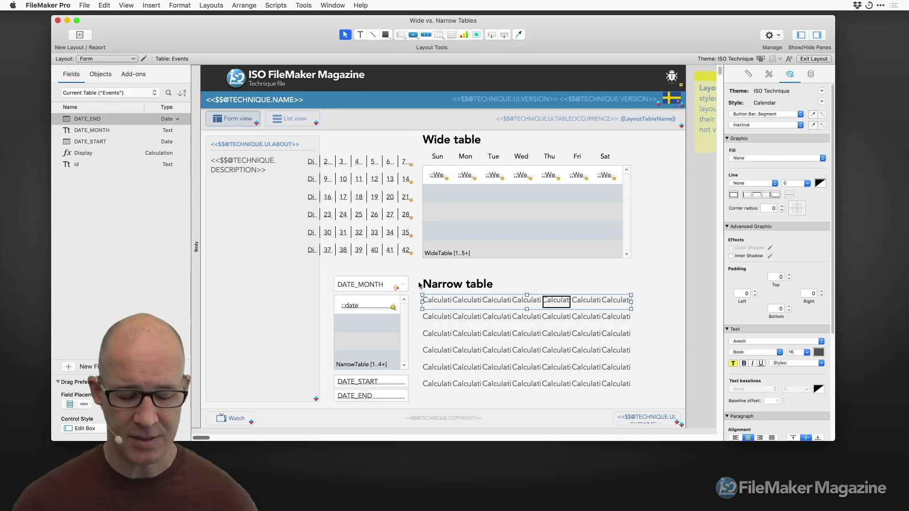
Return to Browse mode and select the 1/1/2021 row in the date portal.
key("super+b")
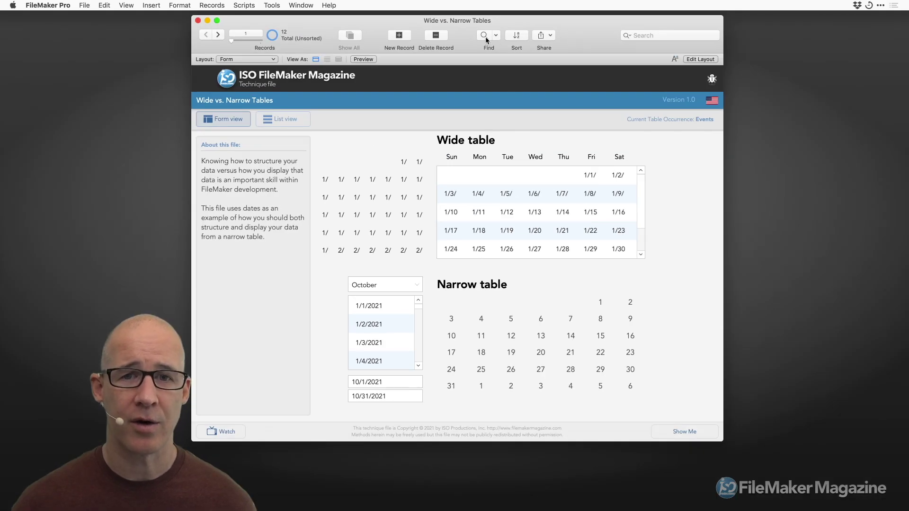
left_click_drag(485, 36, 595, 29)
left_click(540, 334)
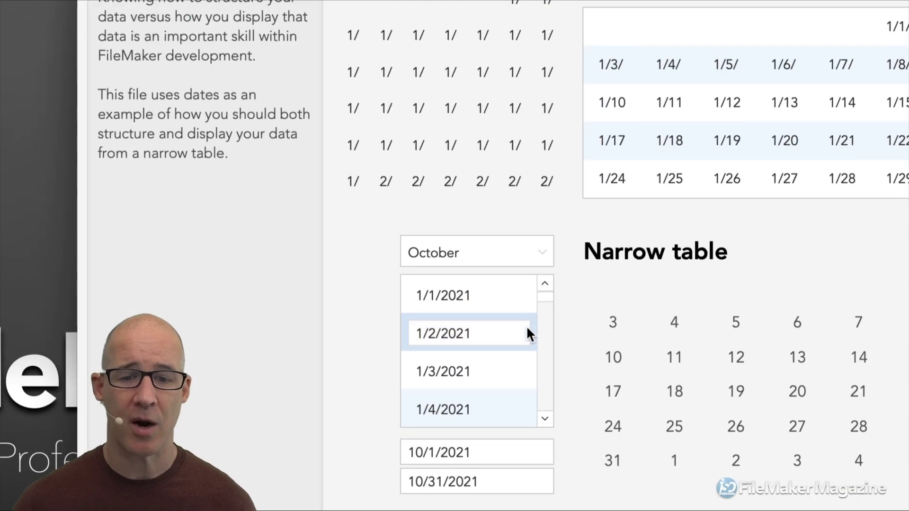
left_click(534, 309)
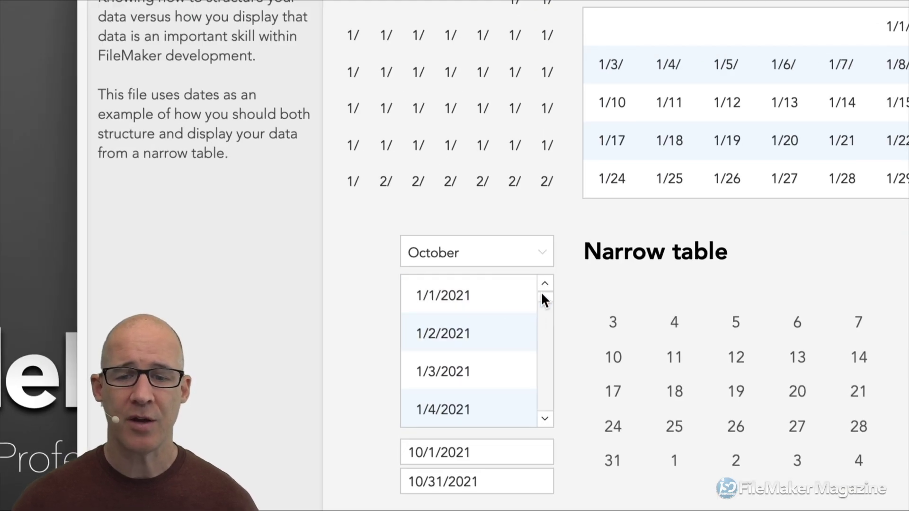
left_click_drag(542, 295, 542, 334)
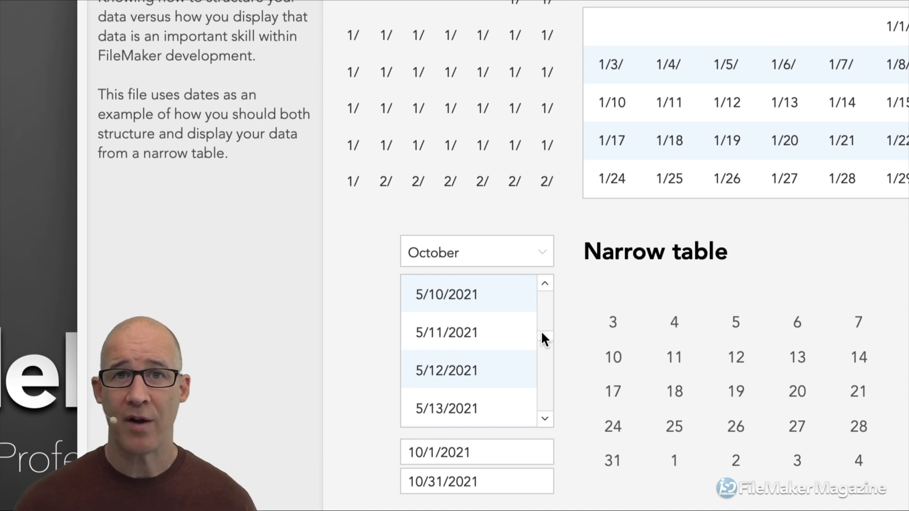
Choose April in DATE_MONTH so the dates run 4/1/2021 to 4/30/2021.
left_click(502, 255)
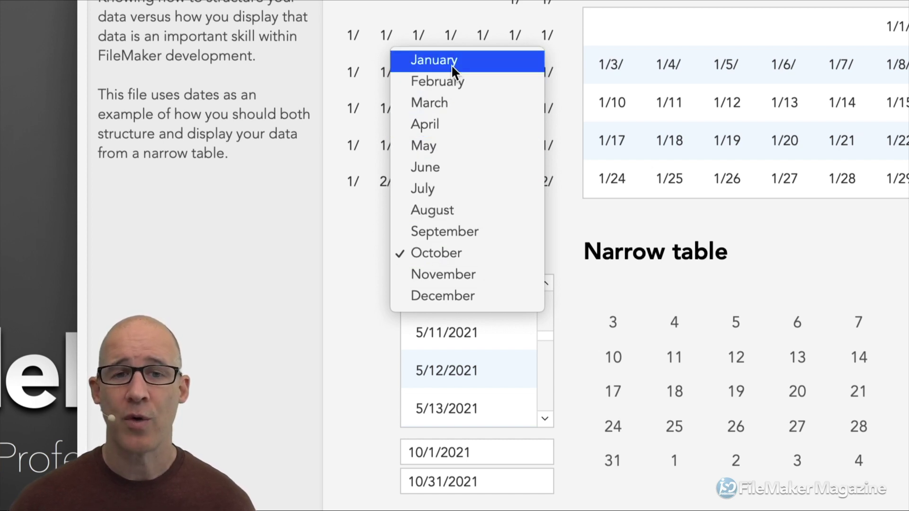
left_click(457, 135)
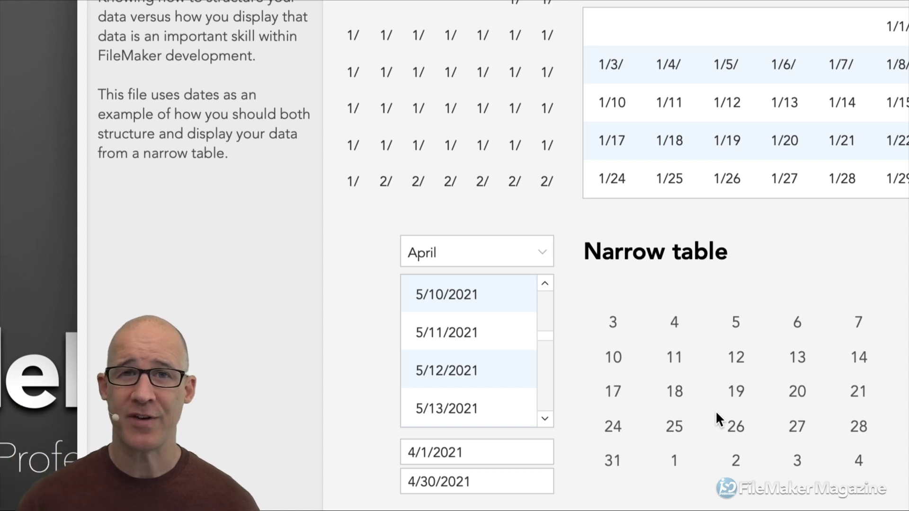
mouse_move(548, 319)
left_mouse_down()
mouse_move(546, 291)
mouse_move(540, 361)
mouse_move(546, 303)
left_mouse_up()
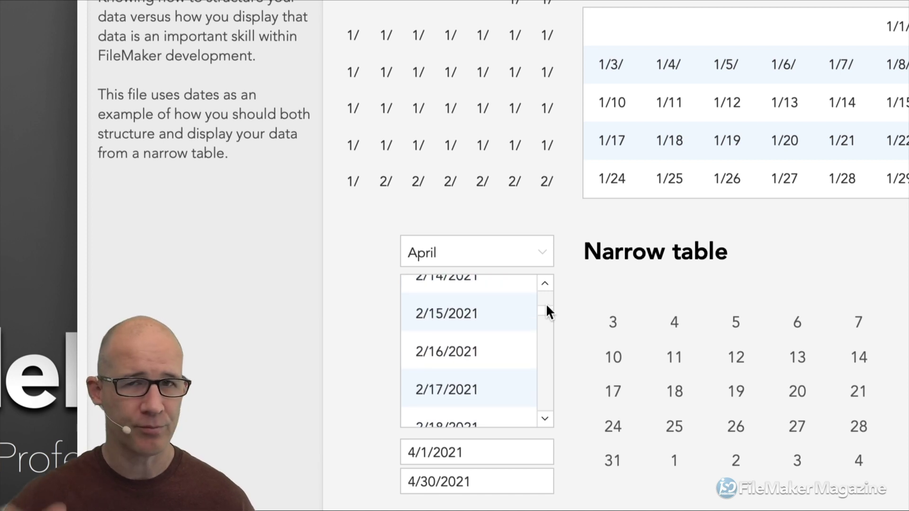